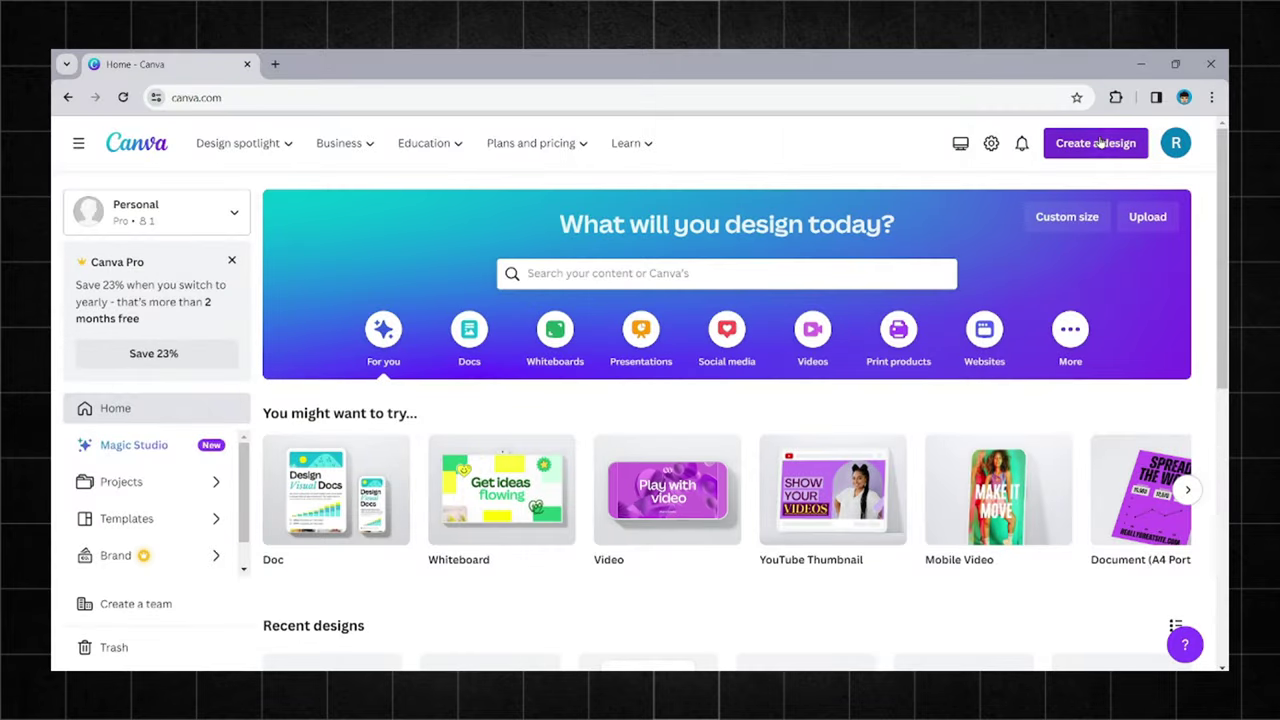
Step: Create a YouTube Thumbnail design and set a black textured photo from a "dark background" search as its page background
{"action": "left_click", "coordinate": [1100, 143]}
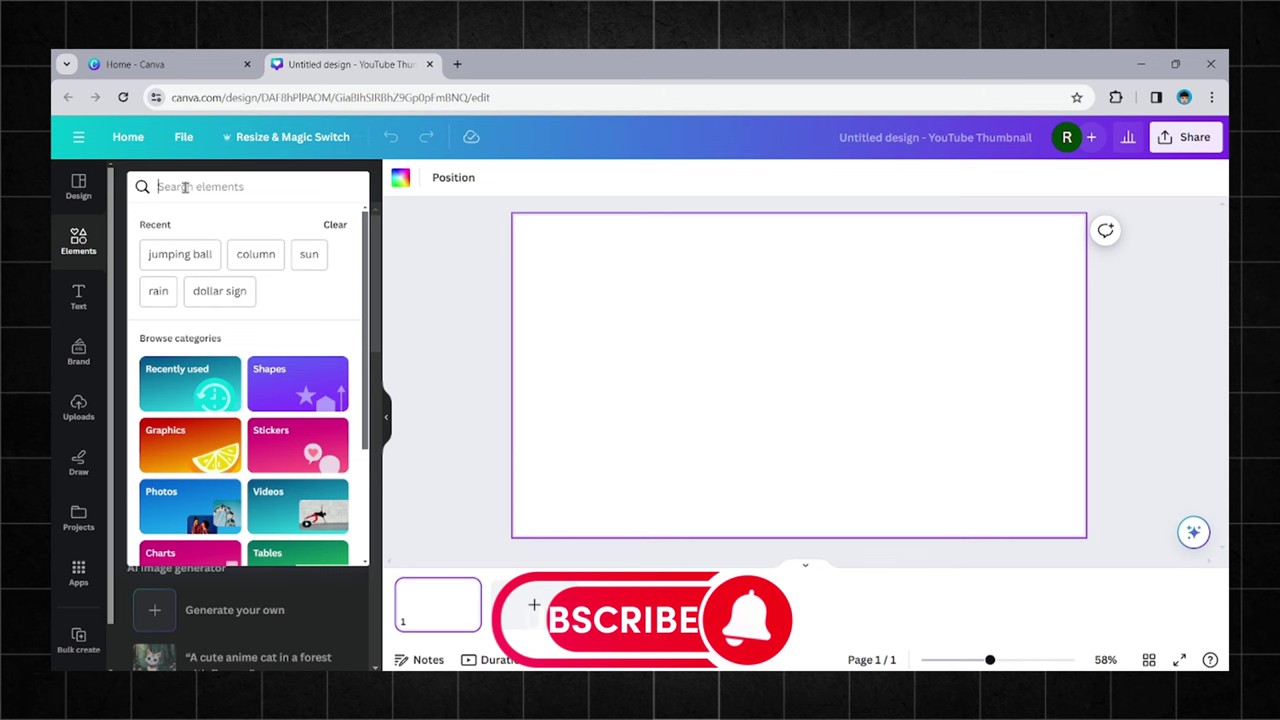
{"action": "type", "text": "dark"}
{"action": "left_click", "coordinate": [188, 280]}
{"action": "left_click", "coordinate": [172, 355]}
{"action": "right_click", "coordinate": [772, 378]}
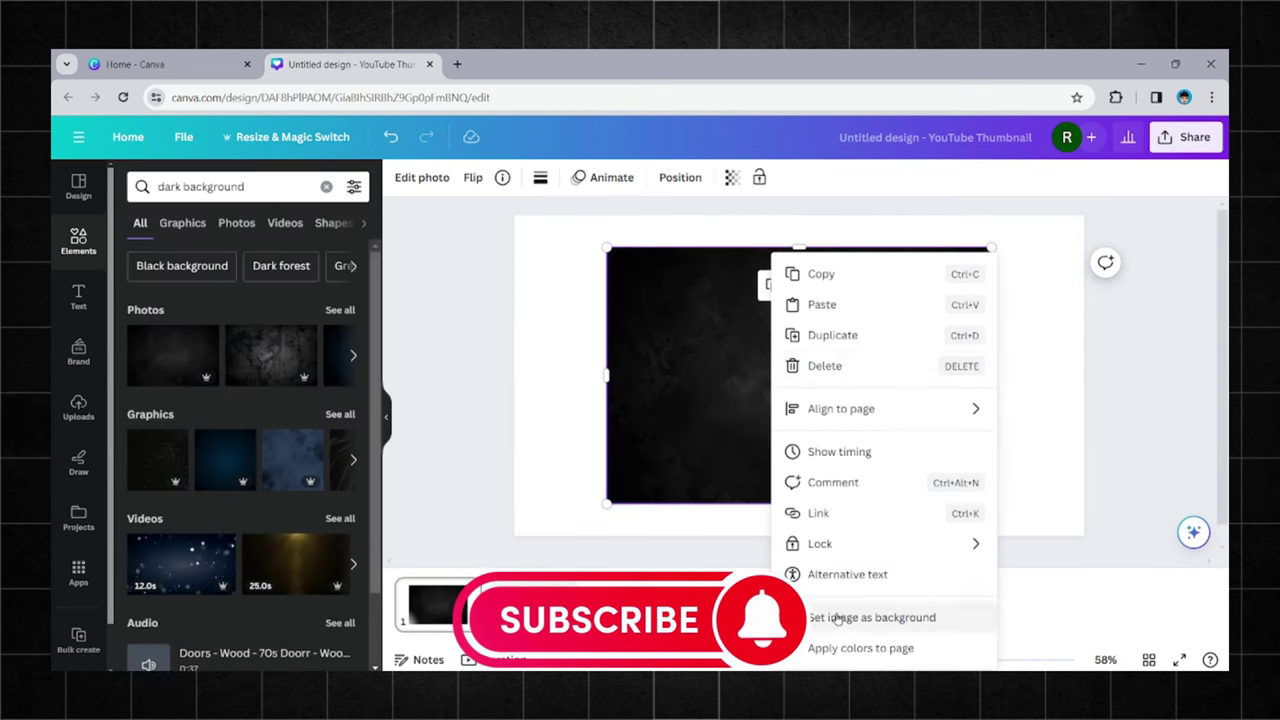
{"action": "left_click", "coordinate": [837, 617]}
Step: Search the elements for "grid" and add the square line-grid graphic to the page
{"action": "left_click", "coordinate": [249, 187]}
{"action": "key", "text": "ctrl+a"}
{"action": "key", "text": "BackSpace"}
{"action": "type", "text": "grid"}
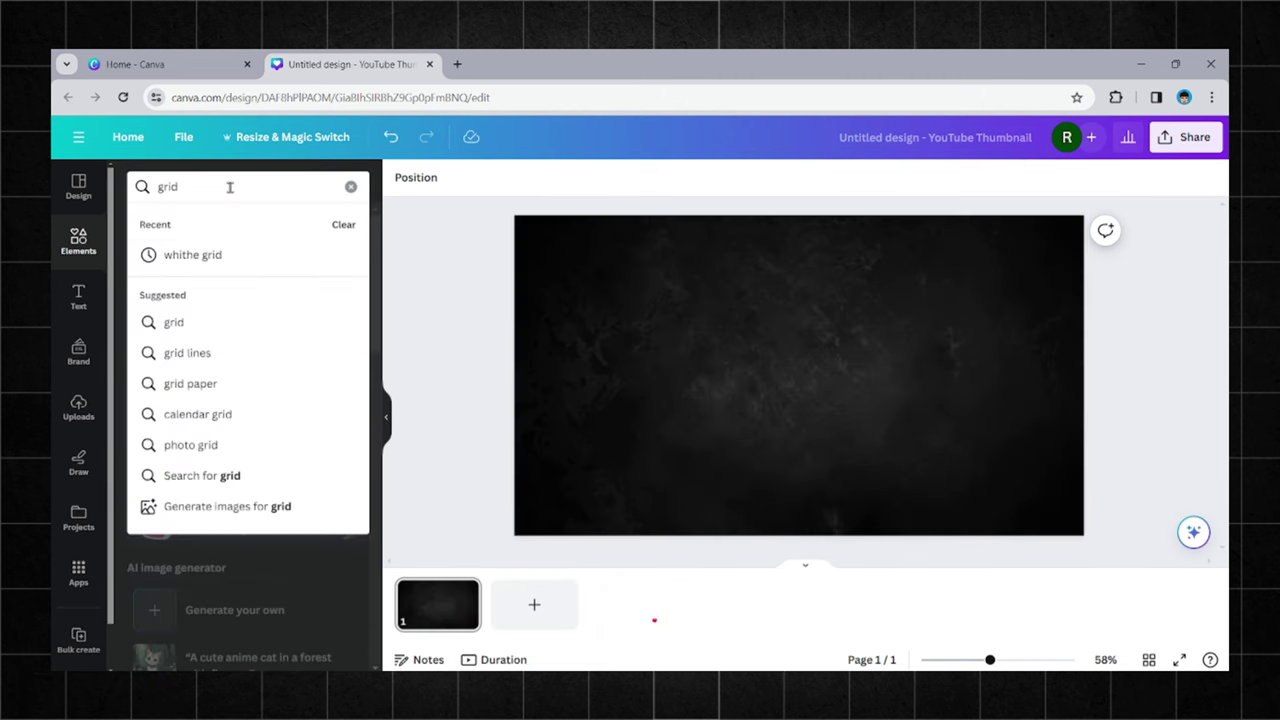
{"action": "key", "text": "Return"}
{"action": "left_click", "coordinate": [157, 460]}
Step: Move the grid graphic toward the page's upper edge and recolour it white
{"action": "left_click_drag", "start_coordinate": [735, 311], "coordinate": [611, 257]}
{"action": "left_click", "coordinate": [579, 177]}
{"action": "left_click", "coordinate": [219, 271]}
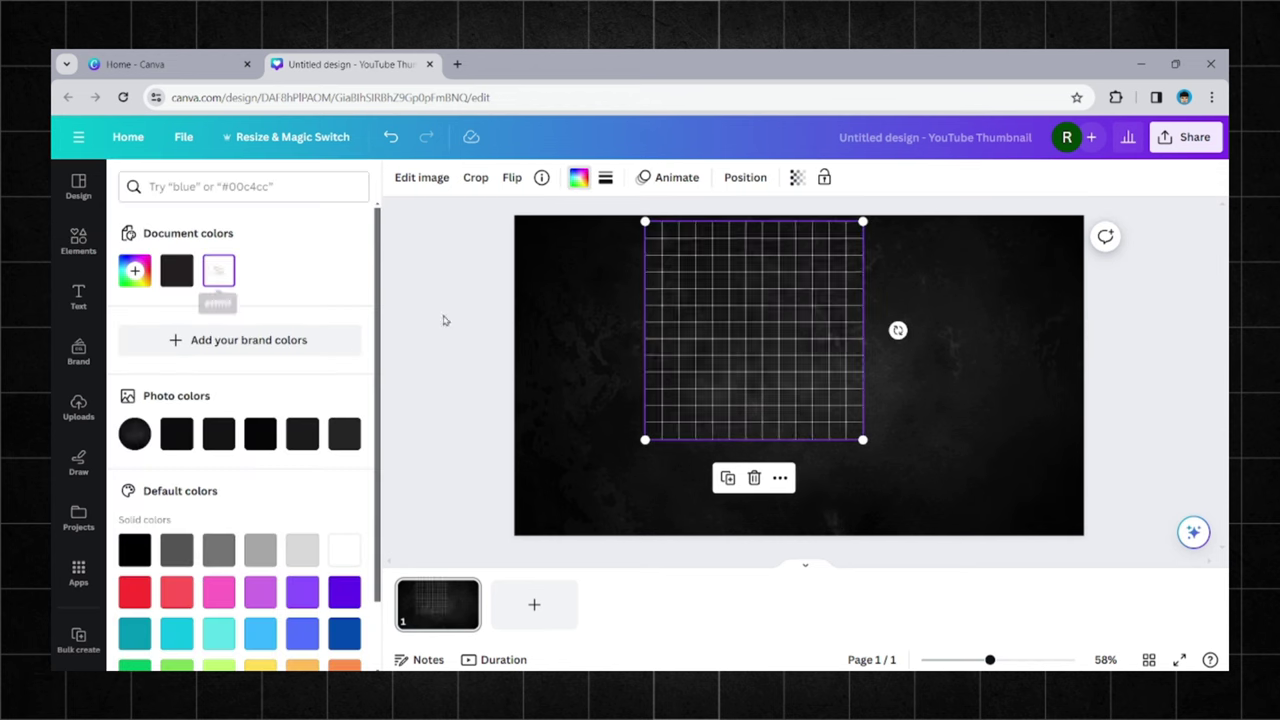
Step: Enlarge and reposition the white grid until its lines cover the whole dark page
{"action": "left_click_drag", "start_coordinate": [863, 440], "coordinate": [1175, 668]}
{"action": "left_click_drag", "start_coordinate": [890, 400], "coordinate": [761, 378]}
{"action": "left_click_drag", "start_coordinate": [1052, 200], "coordinate": [1119, 134]}
{"action": "left_click_drag", "start_coordinate": [928, 385], "coordinate": [926, 363]}
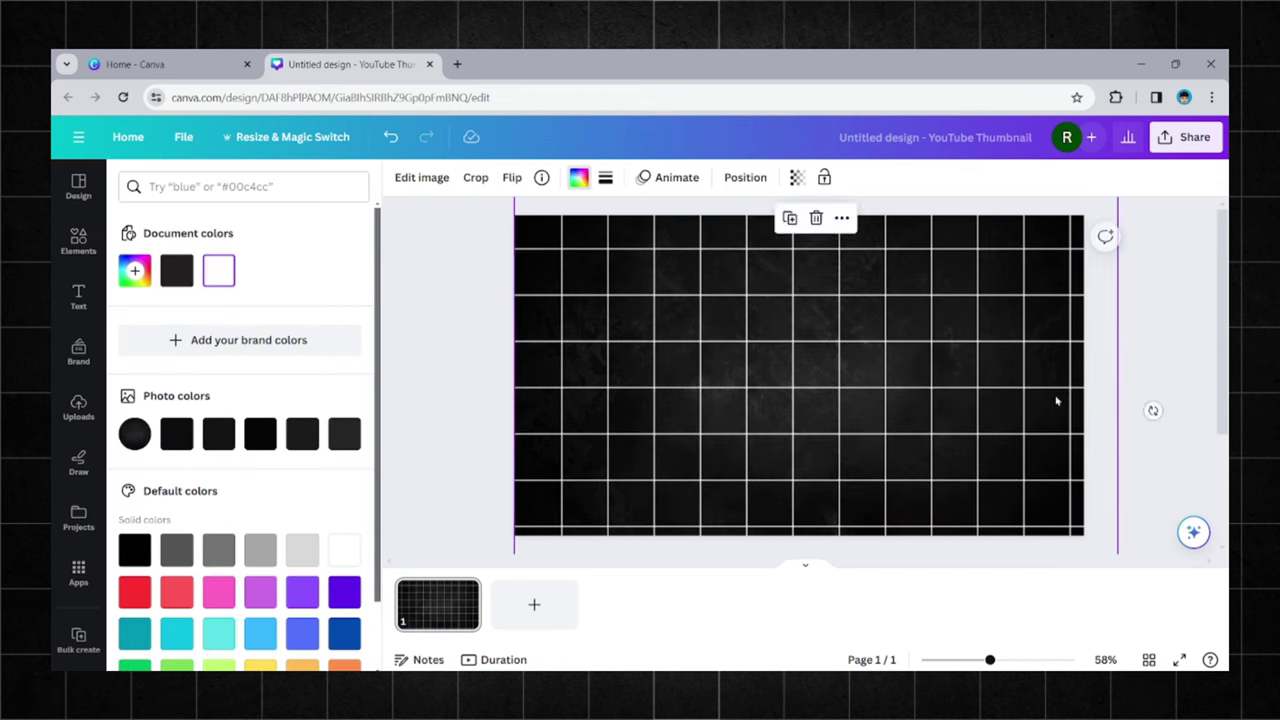
Step: Deselect the grid and open the download options for the design
{"action": "left_click", "coordinate": [1148, 360]}
{"action": "left_click", "coordinate": [1187, 137]}
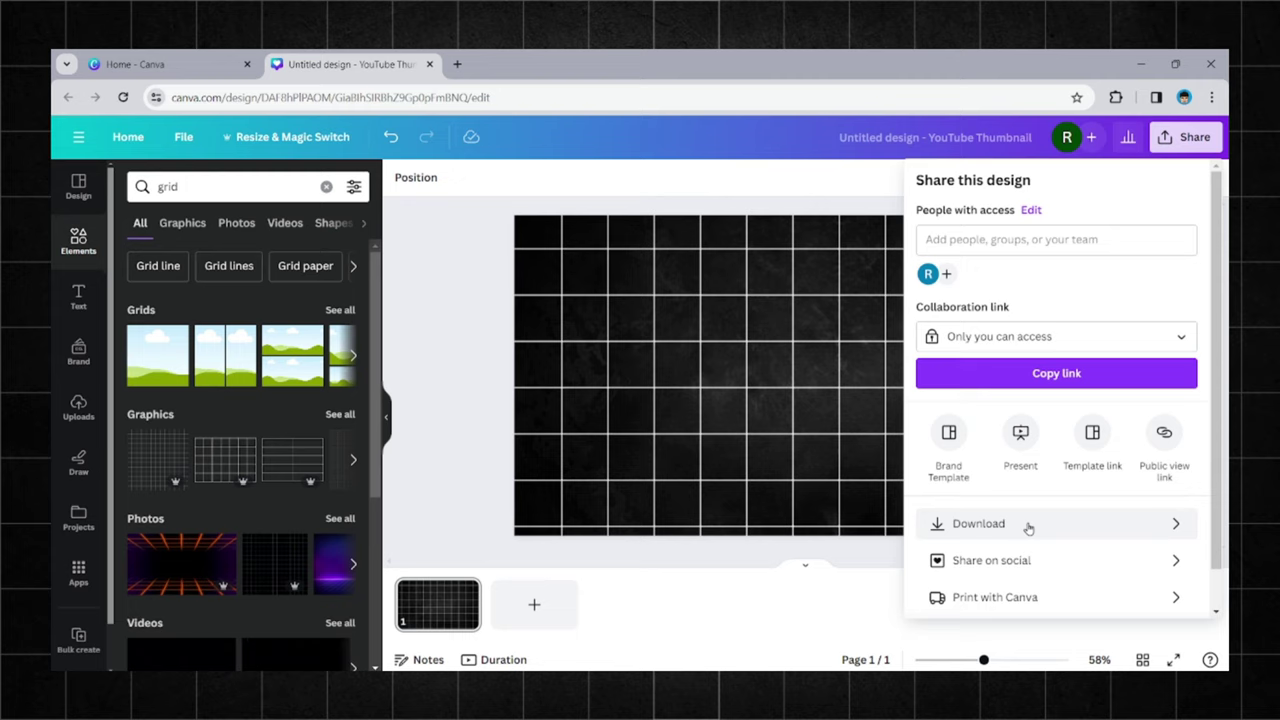
{"action": "left_click", "coordinate": [946, 527]}
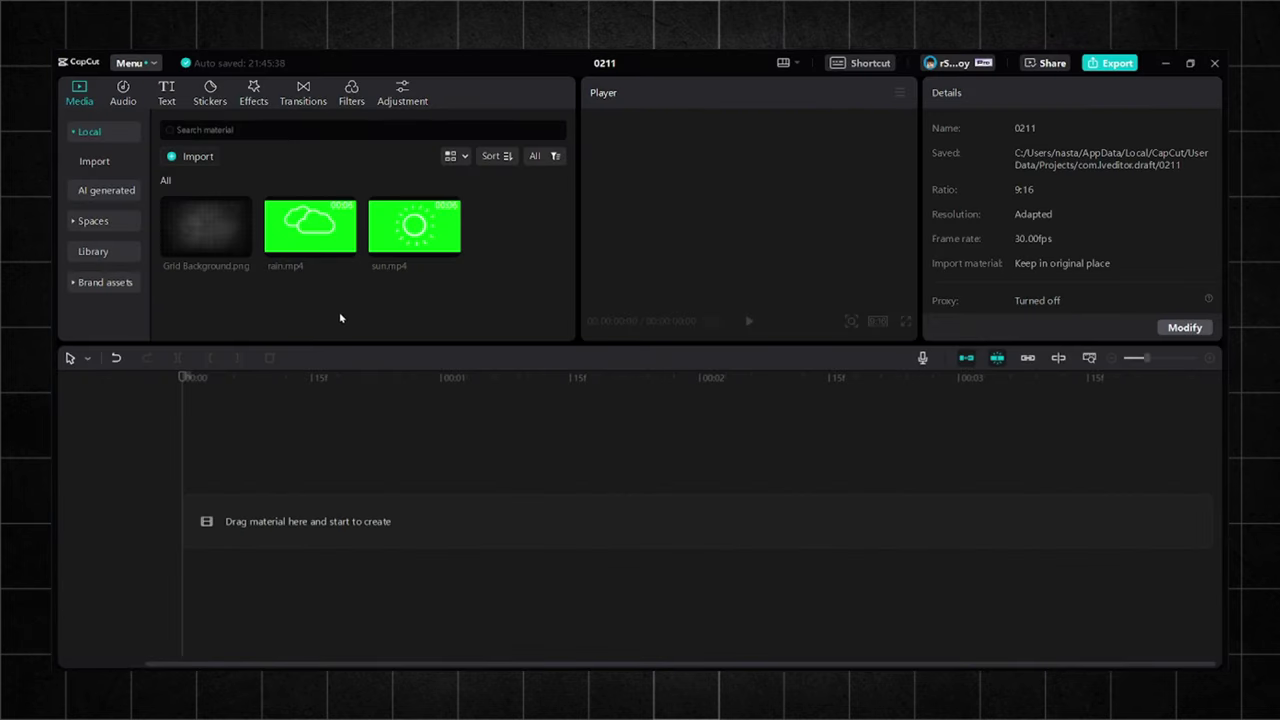
Step: Switch to CapCut and place Grid Background.png at the timeline start, with its scale at 316% and opacity at 50%
{"action": "left_click_drag", "start_coordinate": [209, 228], "coordinate": [186, 525]}
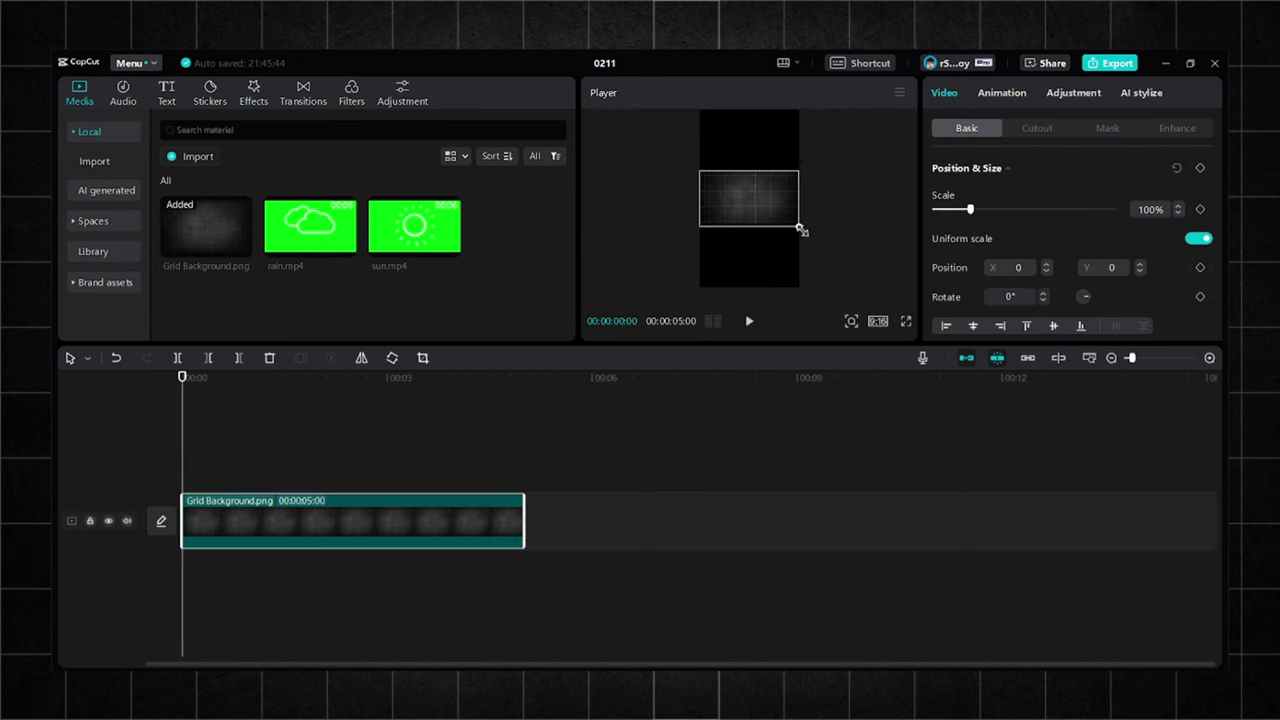
{"action": "left_click_drag", "start_coordinate": [800, 228], "coordinate": [920, 478]}
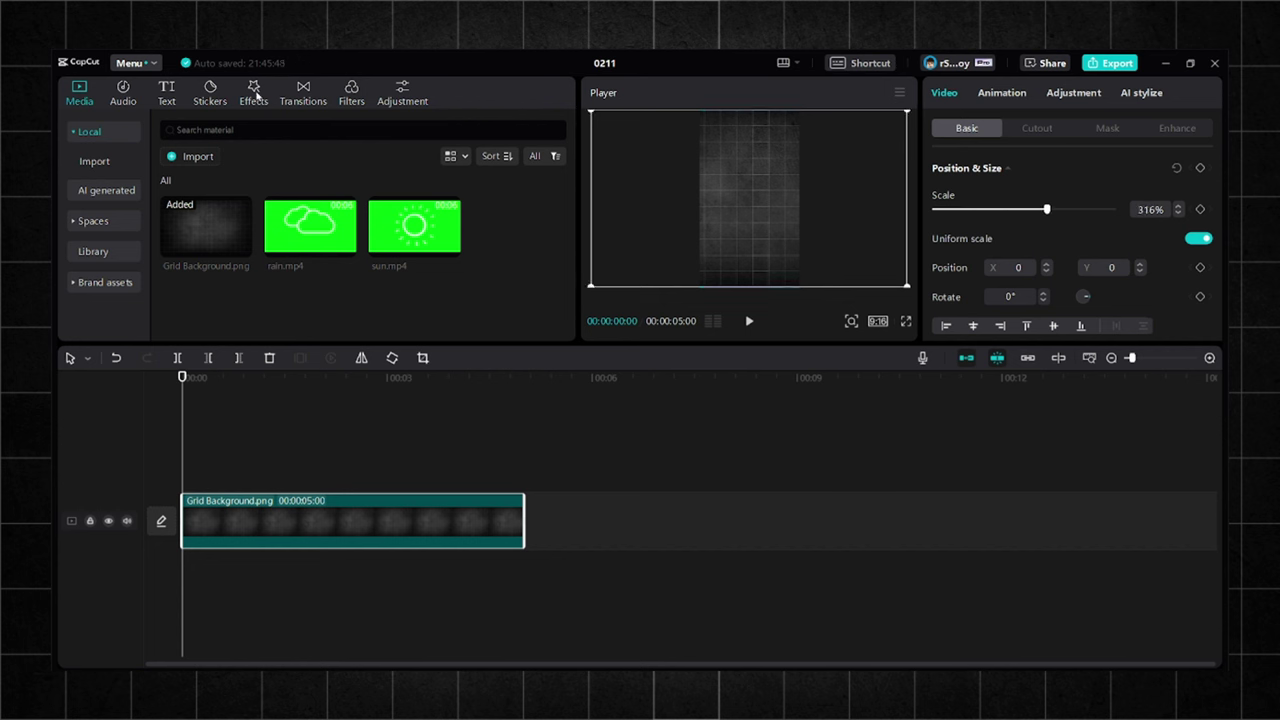
{"action": "scroll", "coordinate": [985, 266], "scroll_direction": "down", "scroll_amount": 3}
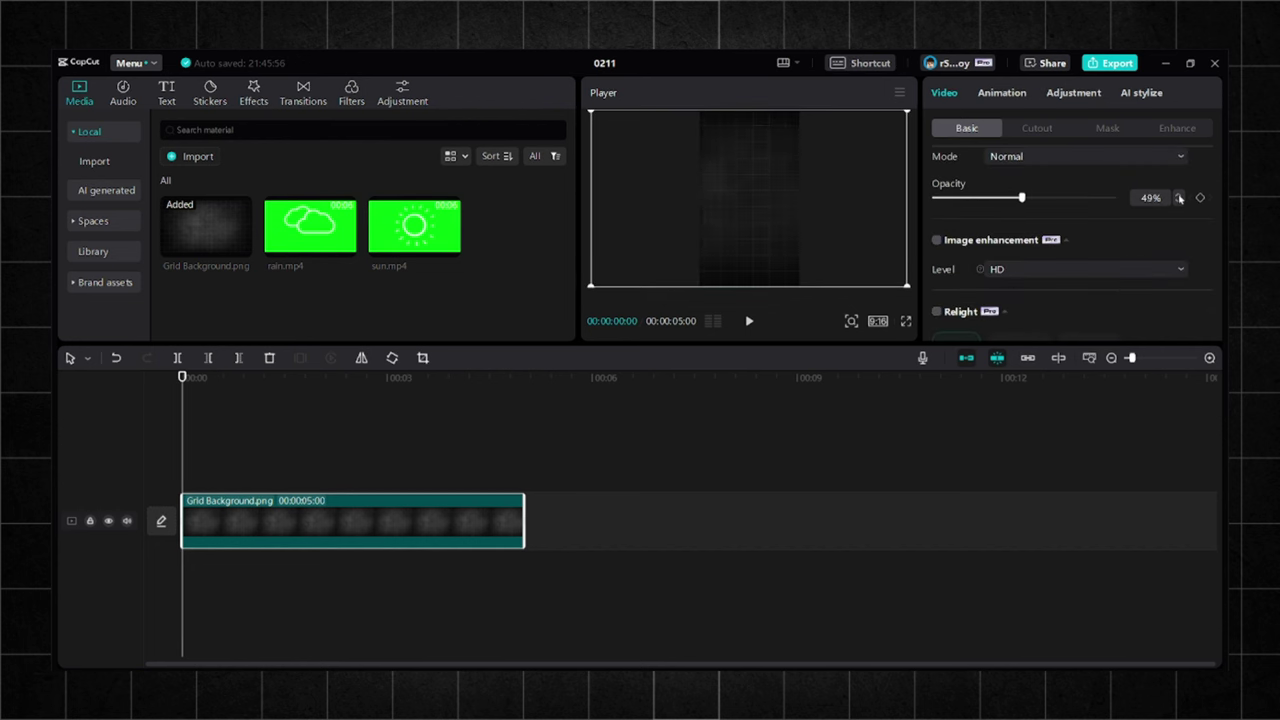
Step: Apply the favourite video effect Black Noise to the Grid Background.png clip
{"action": "left_click", "coordinate": [262, 94]}
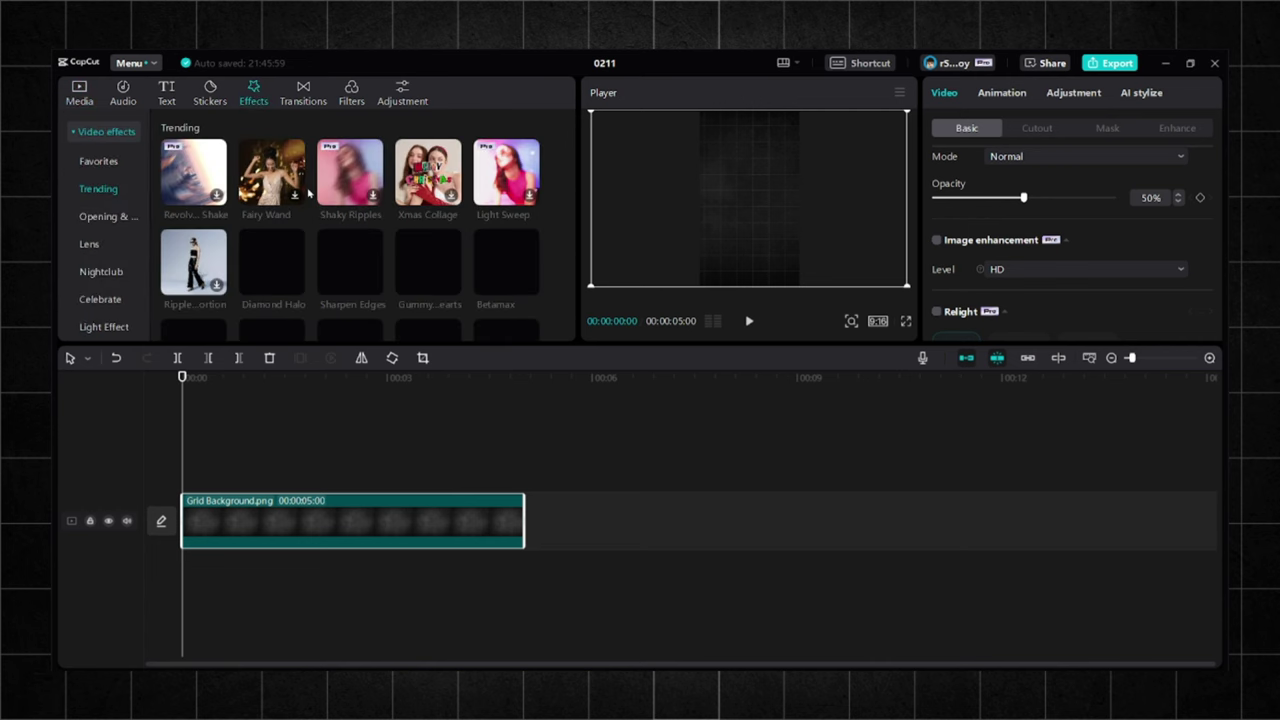
{"action": "left_click", "coordinate": [98, 161]}
{"action": "left_click_drag", "start_coordinate": [349, 172], "coordinate": [261, 527]}
{"action": "left_click", "coordinate": [230, 472]}
{"action": "left_click", "coordinate": [275, 523]}
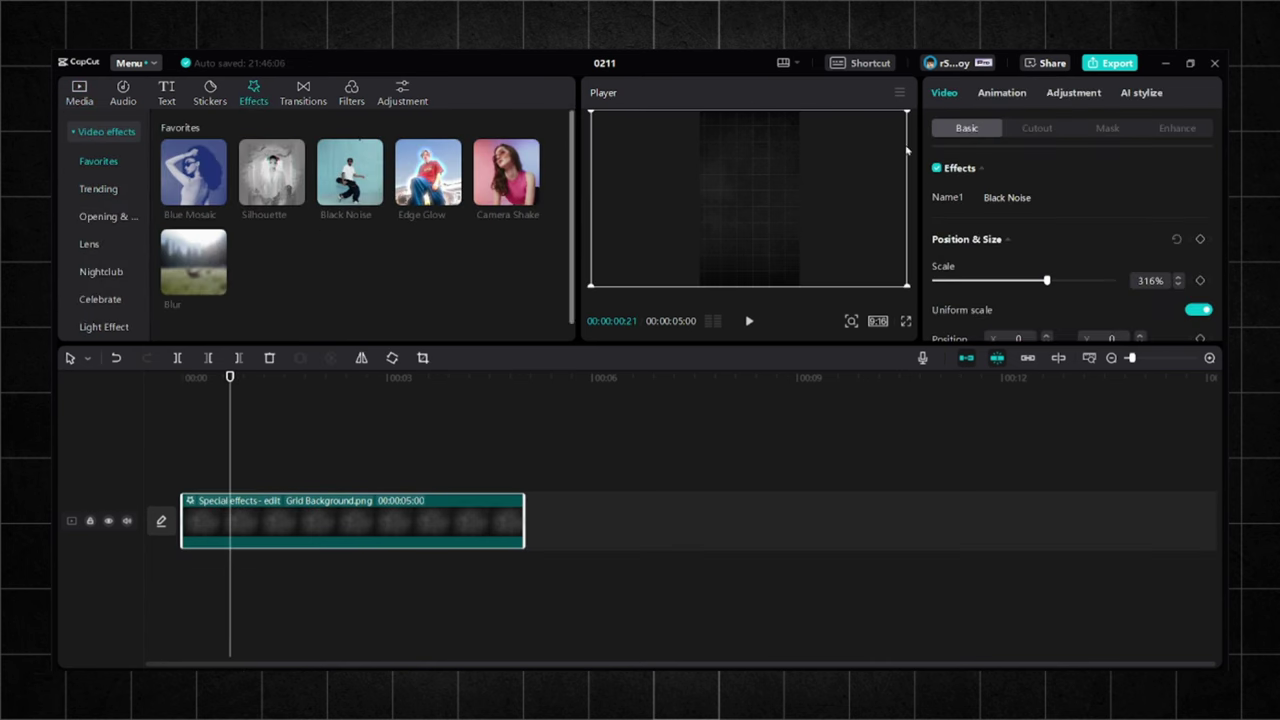
Step: Increase the brightness of the grid background clip in its basic adjustments
{"action": "left_click", "coordinate": [1090, 93]}
{"action": "scroll", "coordinate": [1040, 190], "scroll_direction": "up", "scroll_amount": 3}
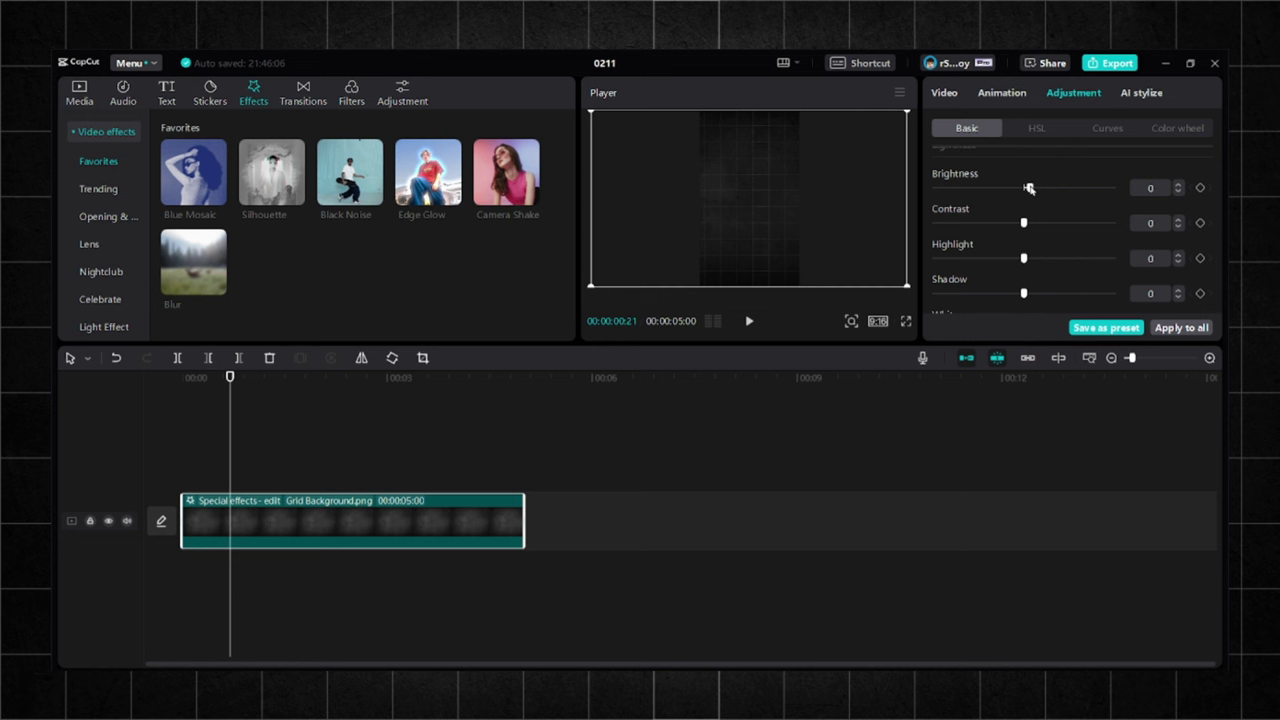
{"action": "left_click", "coordinate": [326, 410]}
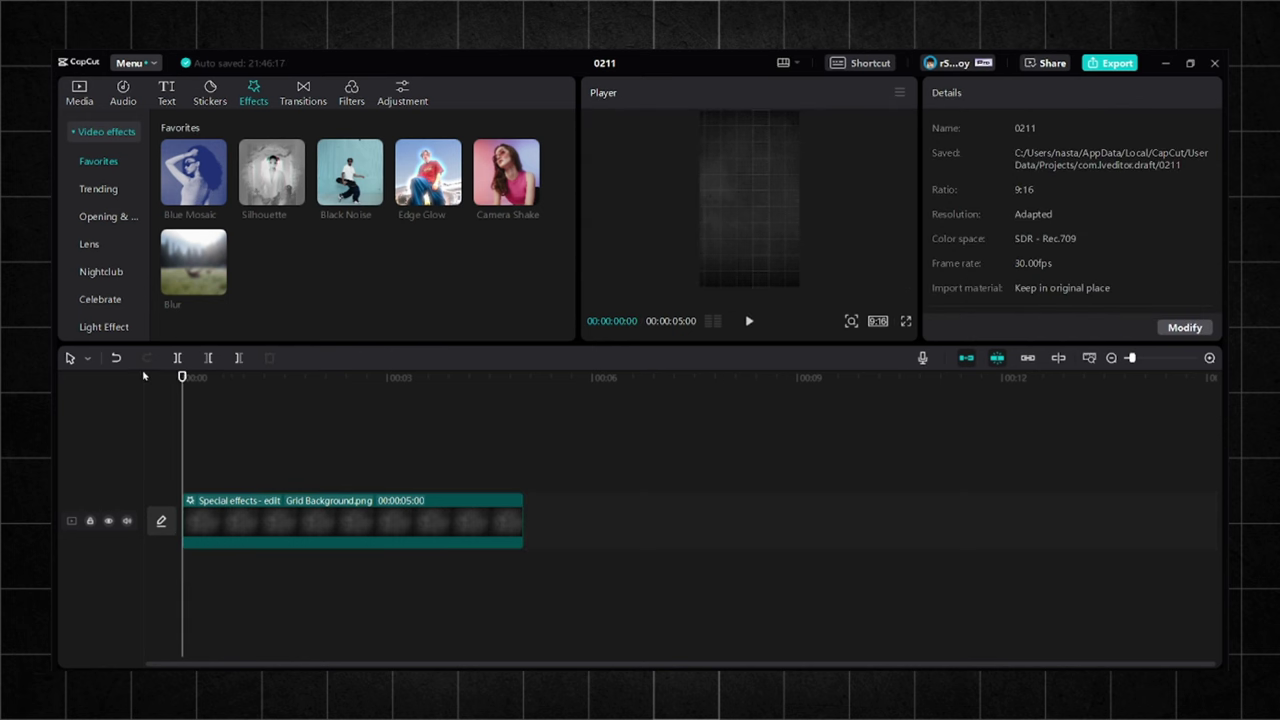
Step: Place sun.mp4 on a track above the background and trim it to match the five-second background clip
{"action": "left_click", "coordinate": [80, 92]}
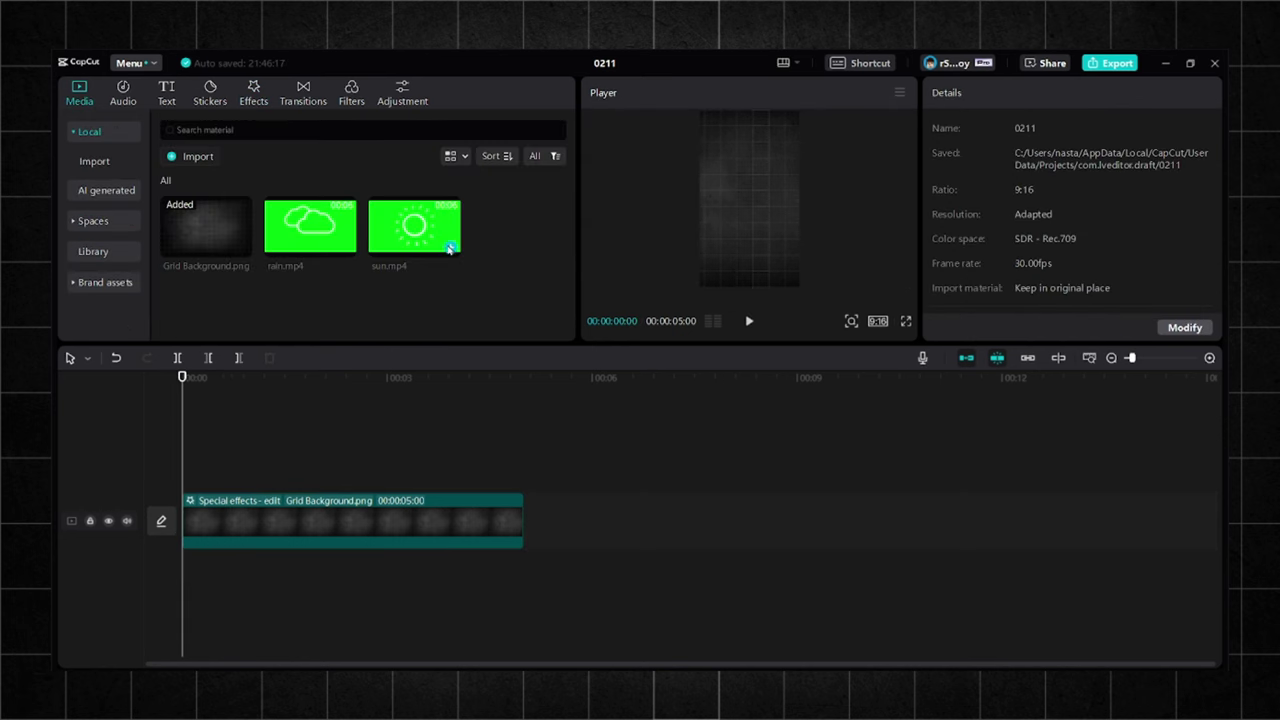
{"action": "left_click_drag", "start_coordinate": [420, 297], "coordinate": [183, 466]}
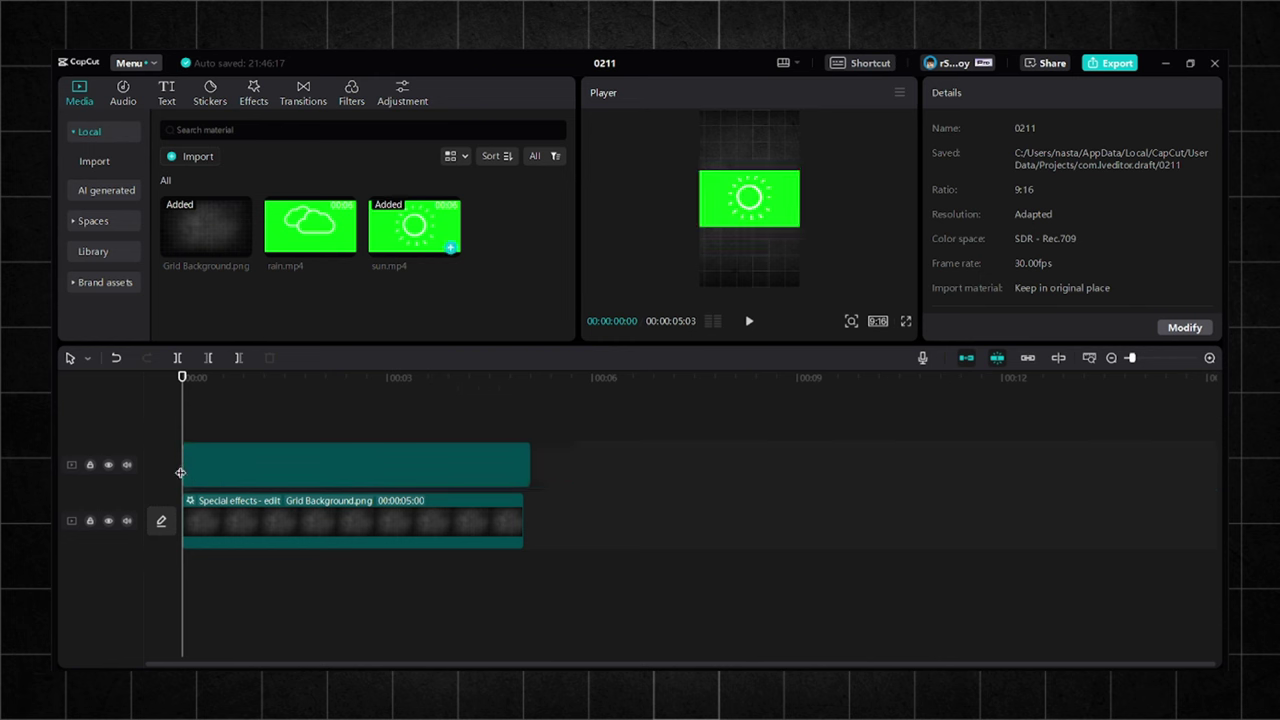
{"action": "left_click_drag", "start_coordinate": [536, 471], "coordinate": [529, 471]}
Step: Key out the sun clip's green with Chroma key at strength 100 and place the shrunken sun near the frame's upper edge
{"action": "left_click", "coordinate": [1025, 134]}
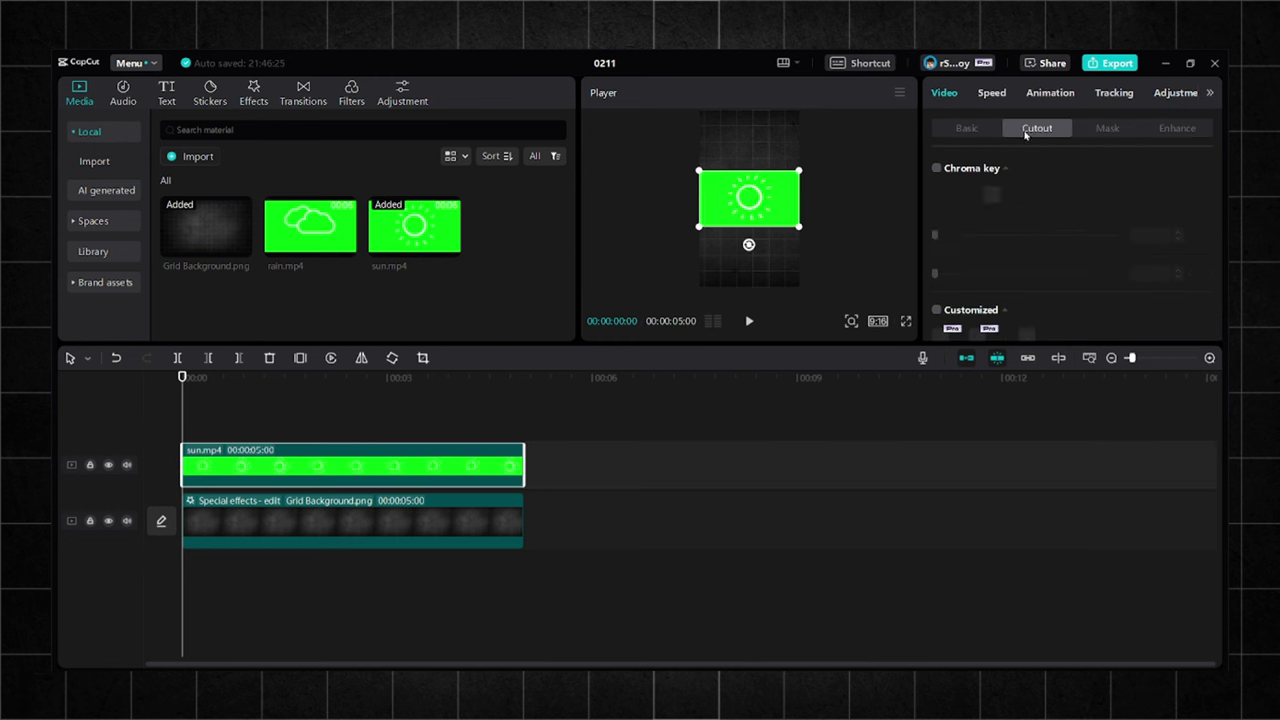
{"action": "left_click", "coordinate": [790, 204]}
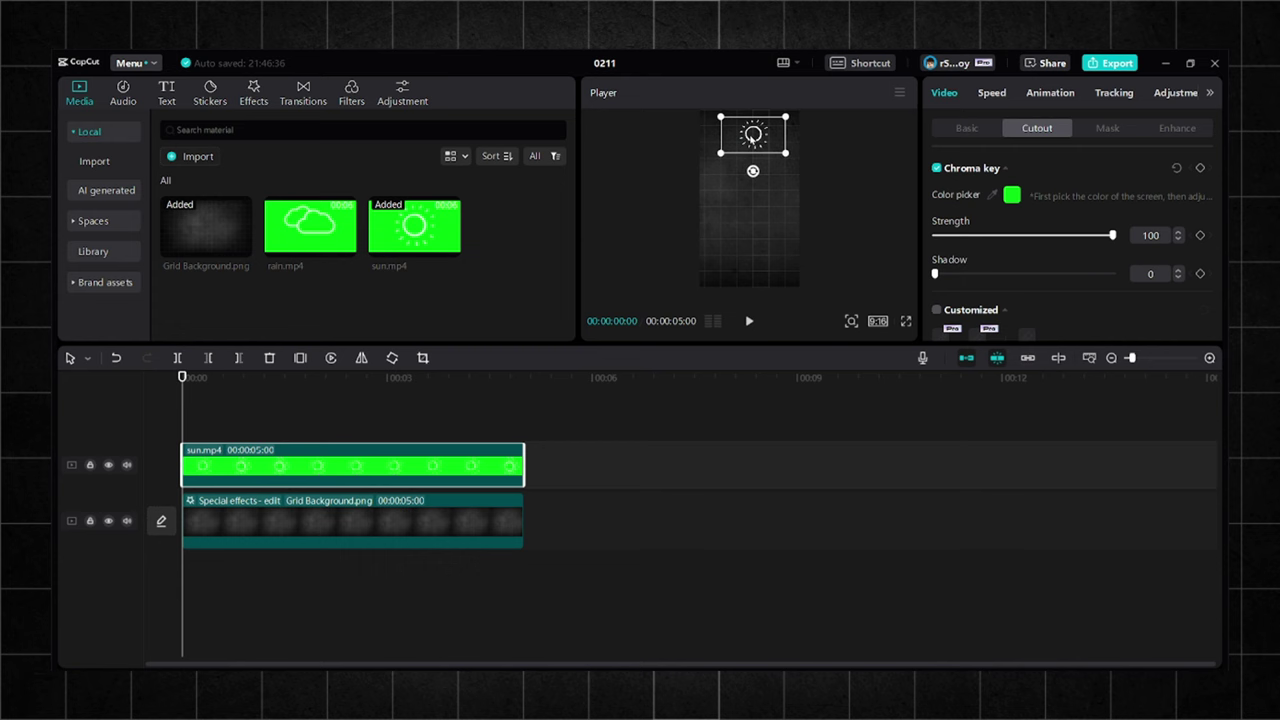
Step: Overlay rain.mp4 for five seconds, key out its green, and place the cloud at 65% scale and Y -1526
{"action": "left_click_drag", "start_coordinate": [300, 238], "coordinate": [557, 440]}
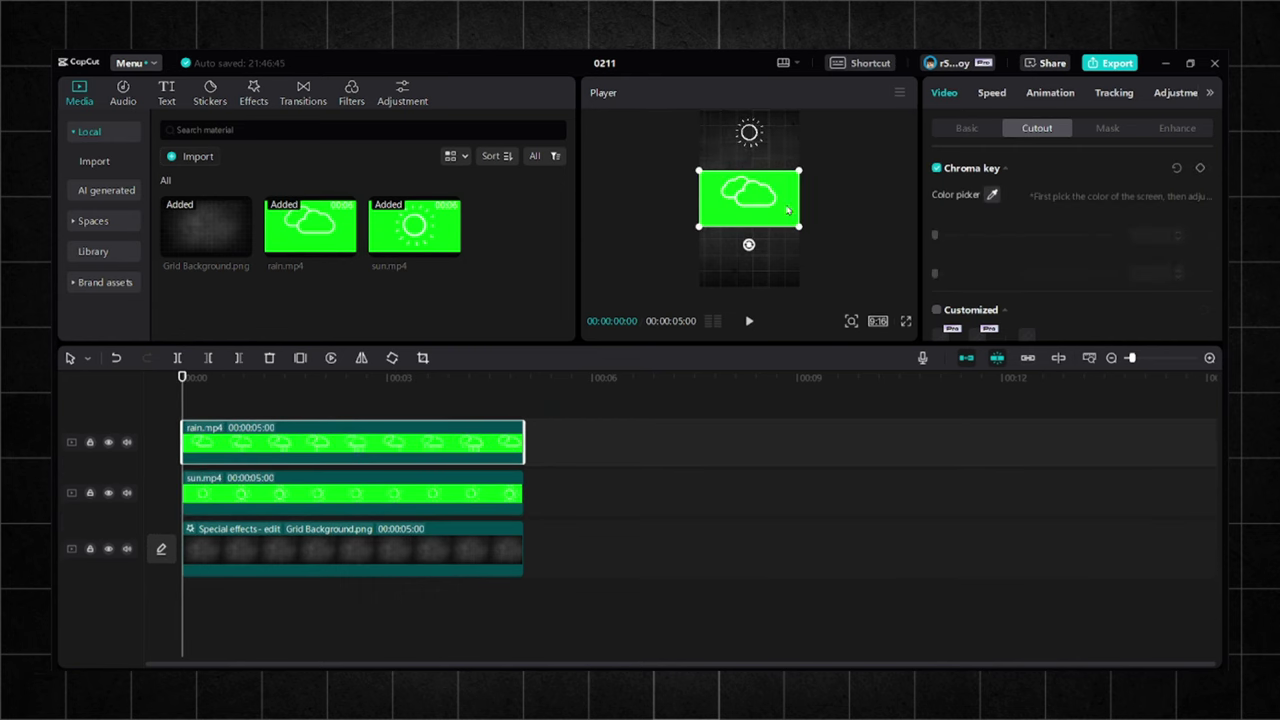
{"action": "left_click", "coordinate": [787, 210]}
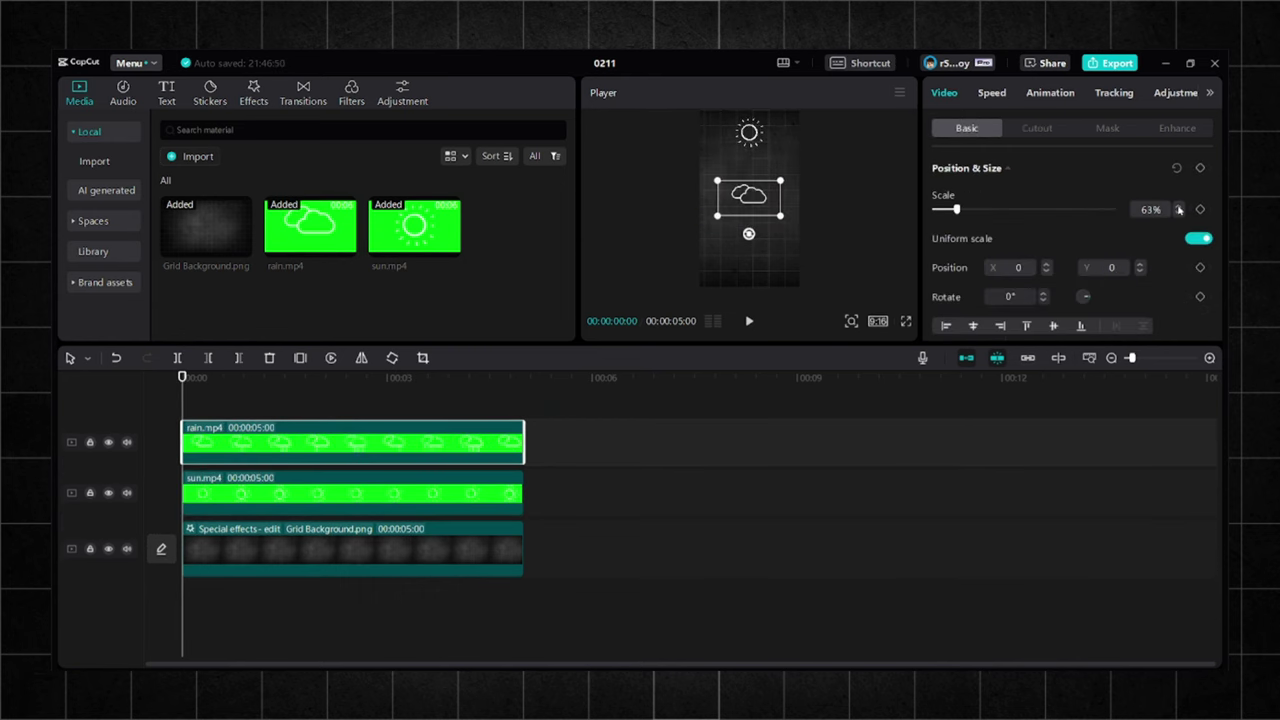
{"action": "left_click", "coordinate": [566, 440]}
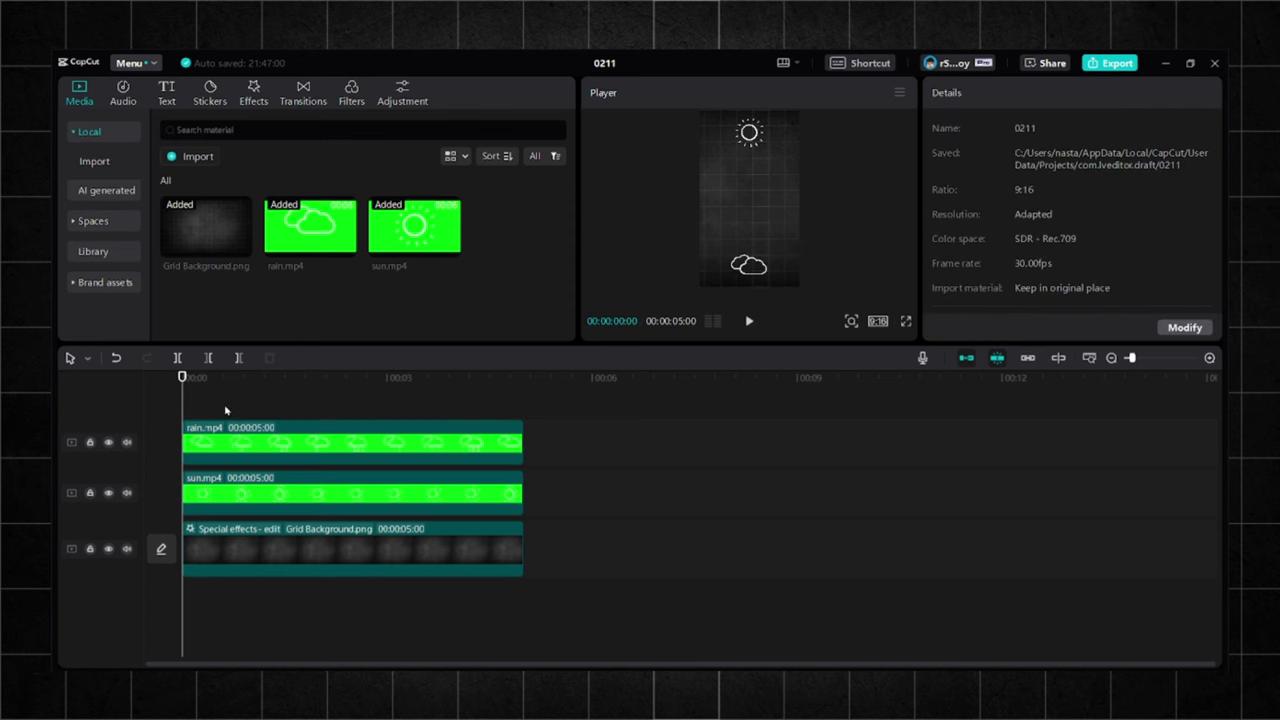
Step: Add a five-second text layer of hyphens as a vertical line between sun and cloud, with character spacing -2
{"action": "left_click", "coordinate": [232, 444]}
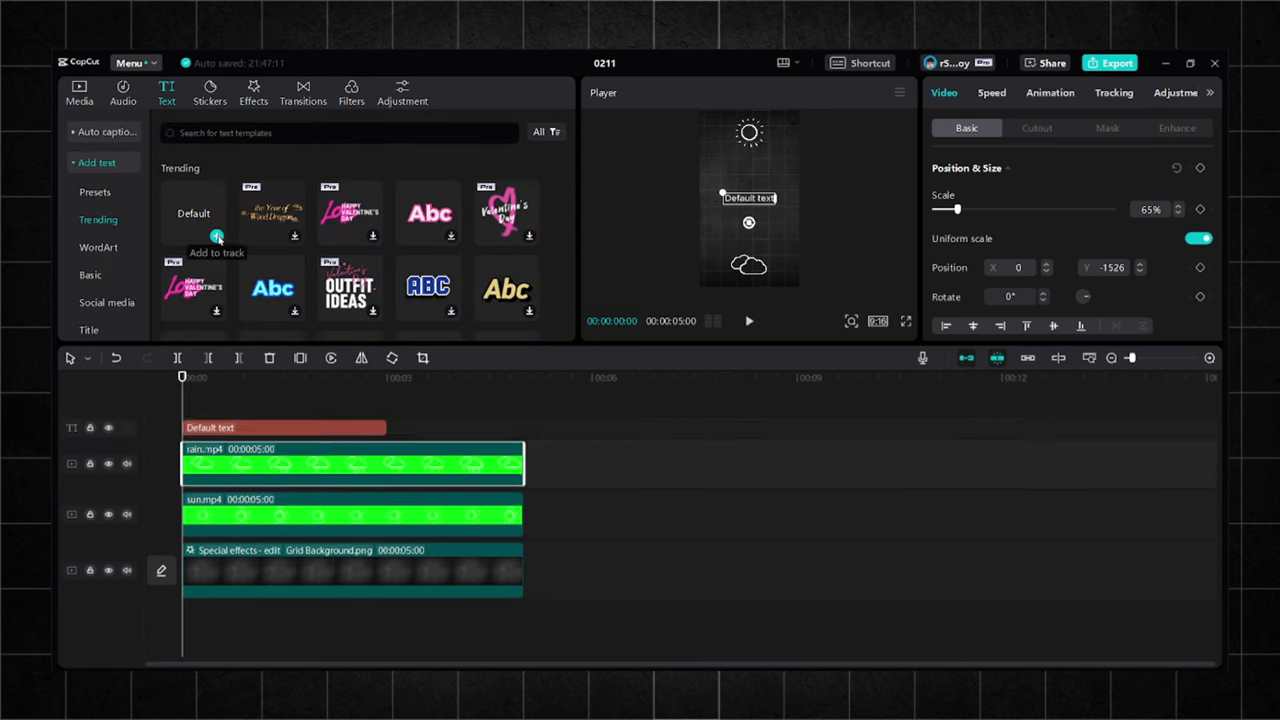
{"action": "left_click_drag", "start_coordinate": [386, 427], "coordinate": [433, 425]}
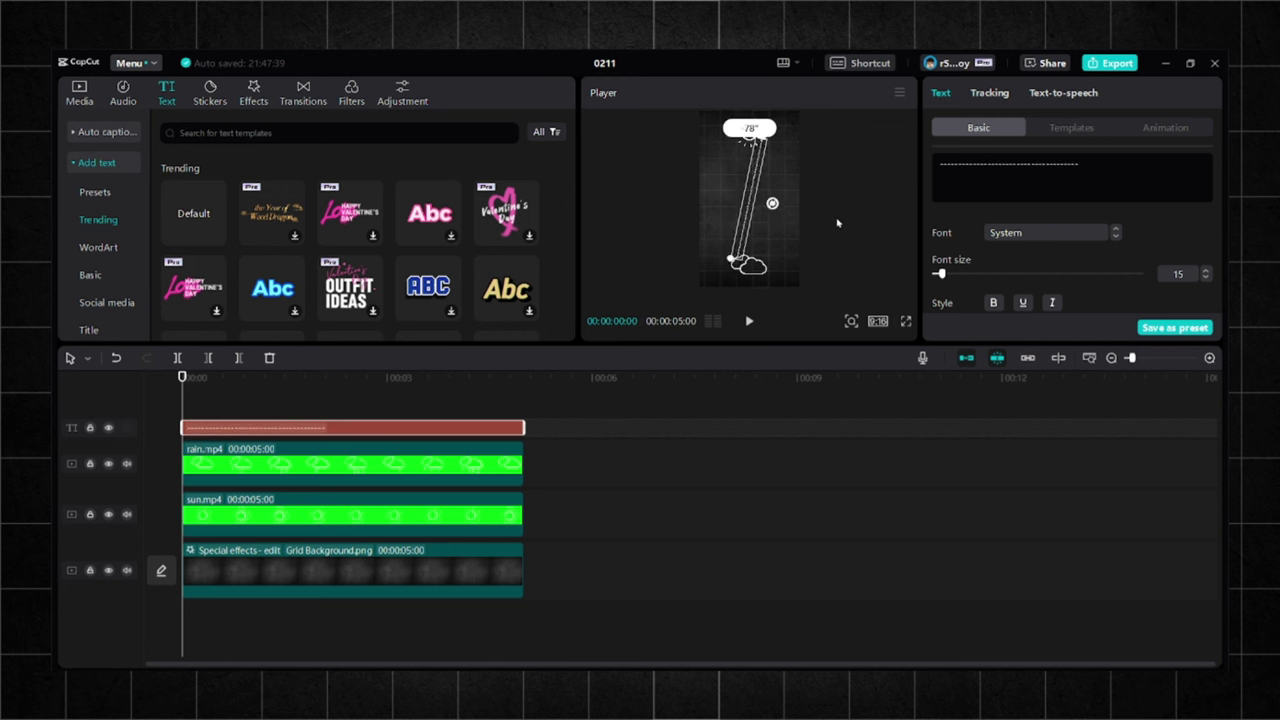
{"action": "scroll", "coordinate": [1035, 222], "scroll_direction": "down", "scroll_amount": 5}
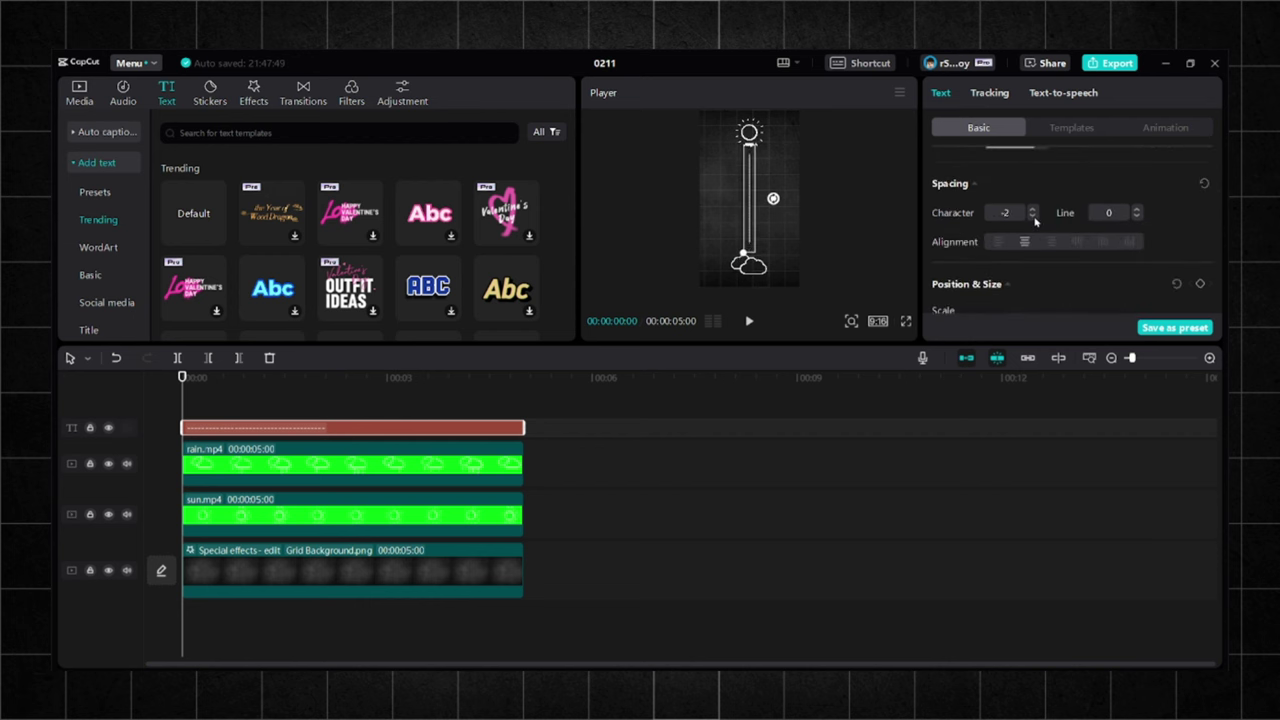
Step: Add more hyphens to the vertical line text and align its ends with the sun and the cloud
{"action": "scroll", "coordinate": [1035, 222], "scroll_direction": "up", "scroll_amount": 5}
{"action": "left_click", "coordinate": [1097, 176]}
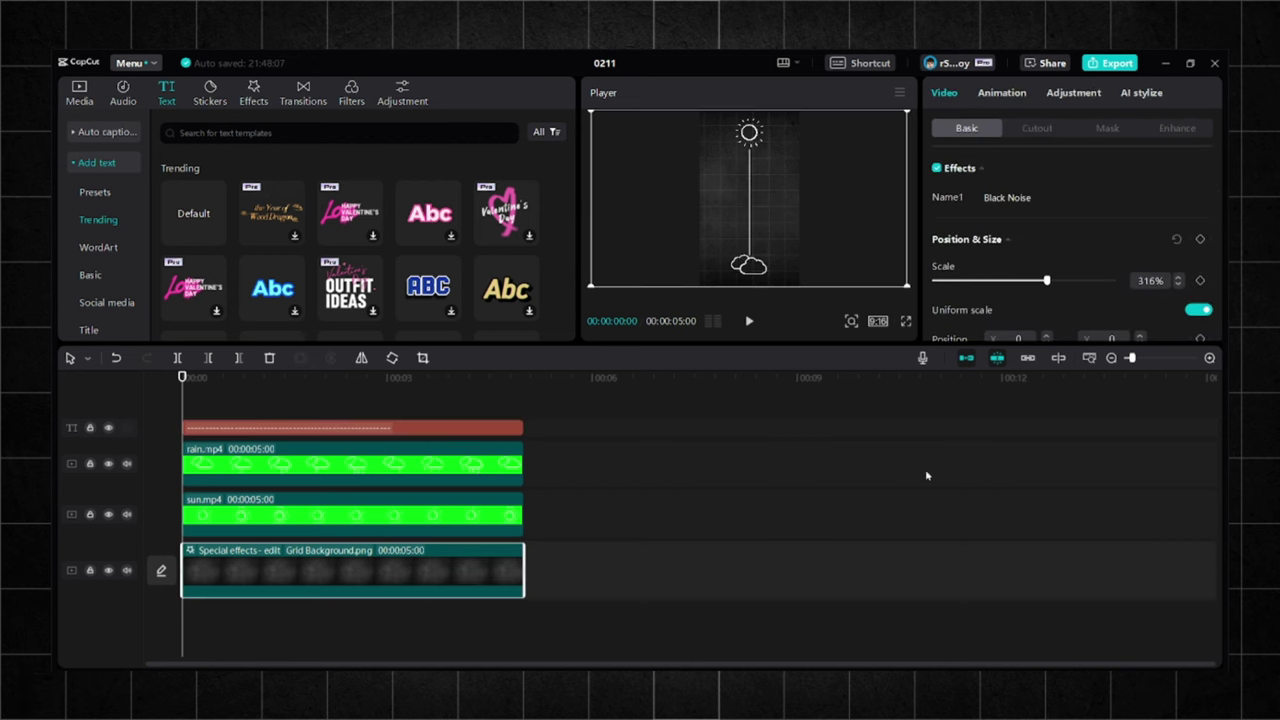
{"action": "left_click", "coordinate": [851, 321]}
{"action": "left_click_drag", "start_coordinate": [824, 346], "coordinate": [846, 346]}
{"action": "mouse_move", "coordinate": [889, 262]}
{"action": "left_mouse_down"}
{"action": "mouse_move", "coordinate": [888, 250]}
{"action": "mouse_move", "coordinate": [888, 267]}
{"action": "left_mouse_up"}
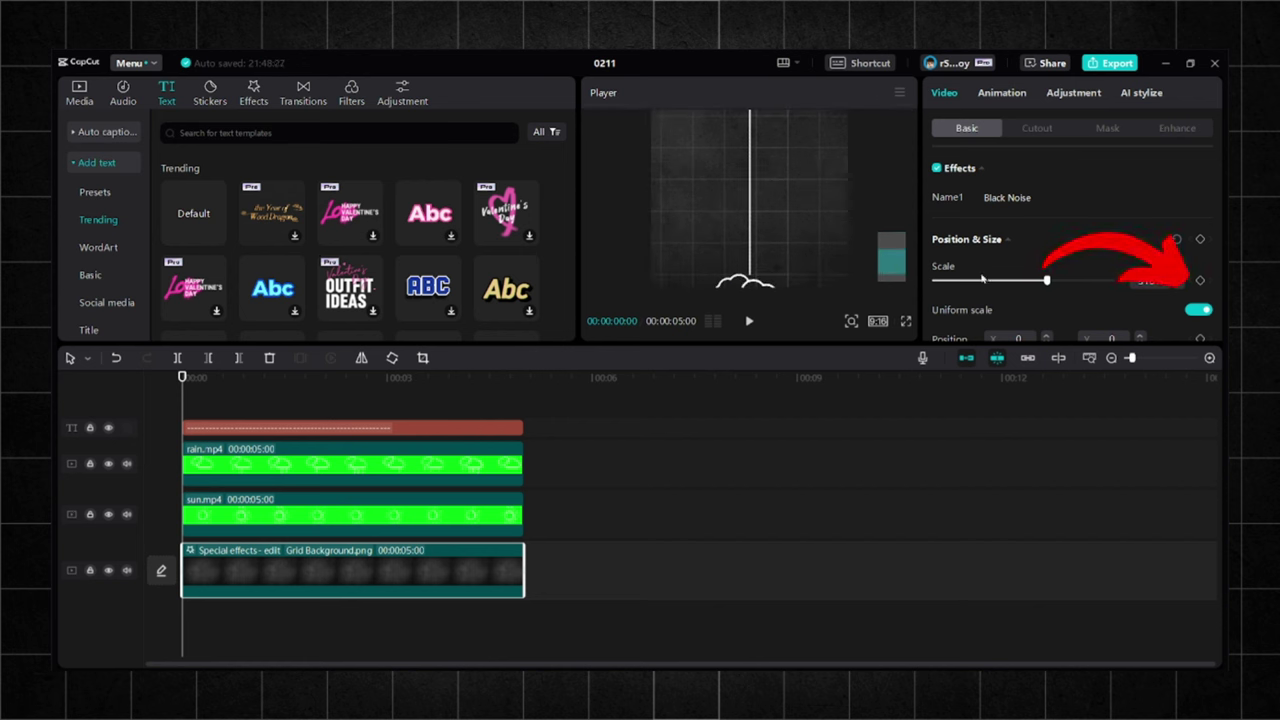
{"action": "scroll", "coordinate": [982, 279], "scroll_direction": "down", "scroll_amount": 1}
{"action": "left_click", "coordinate": [1196, 256]}
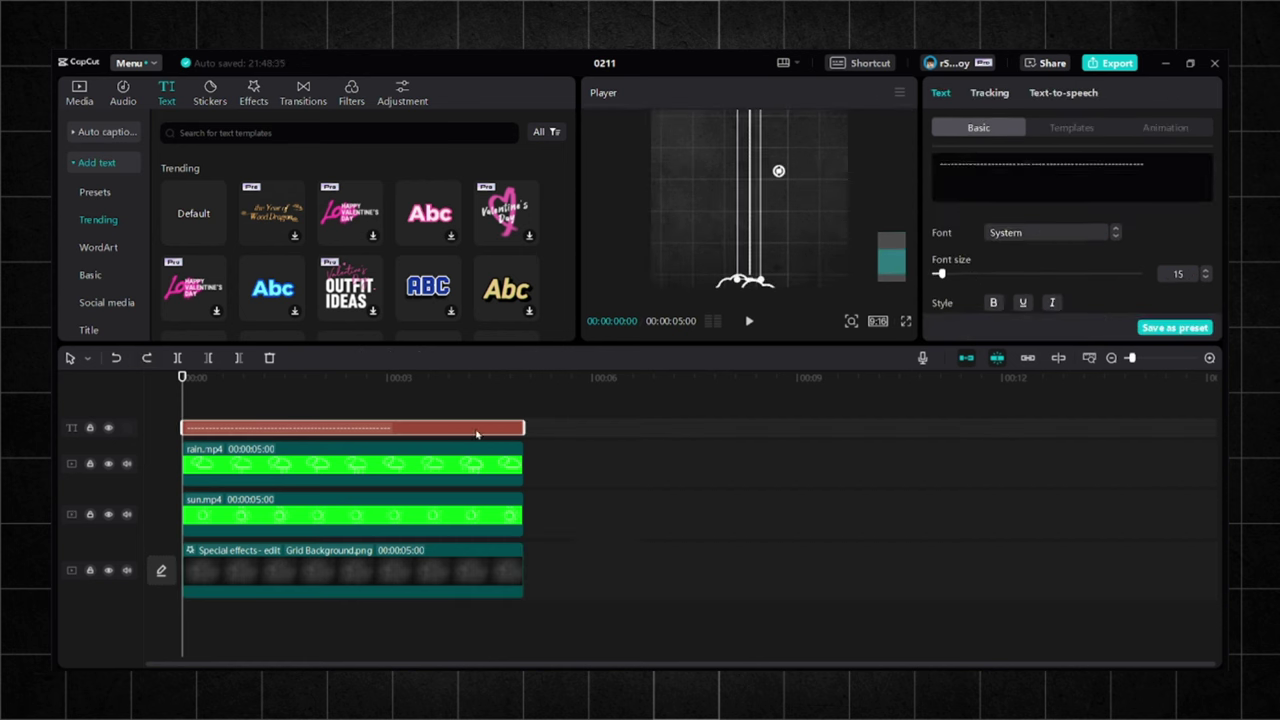
{"action": "scroll", "coordinate": [1122, 216], "scroll_direction": "down", "scroll_amount": 5}
{"action": "left_click", "coordinate": [1198, 216]}
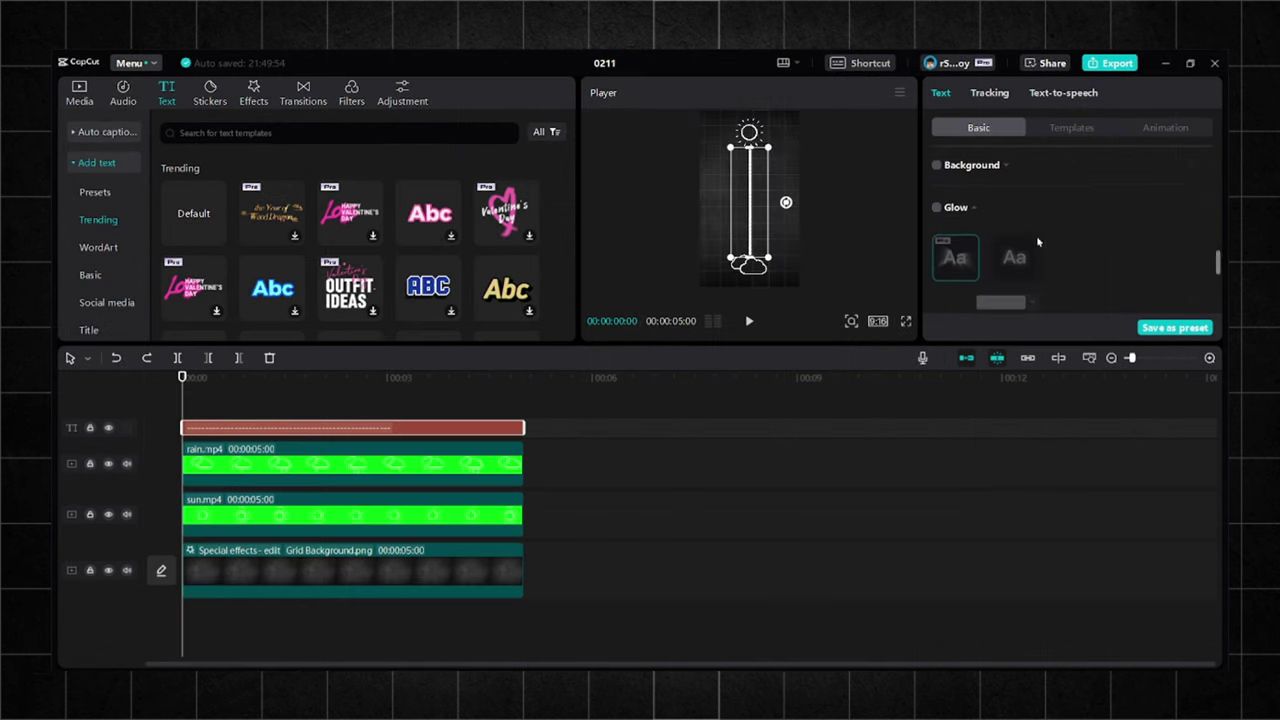
Step: Apply the second glow style to the line text in white, with intensity 20 and range 19
{"action": "left_click", "coordinate": [1014, 255]}
{"action": "scroll", "coordinate": [1013, 228], "scroll_direction": "down", "scroll_amount": 1}
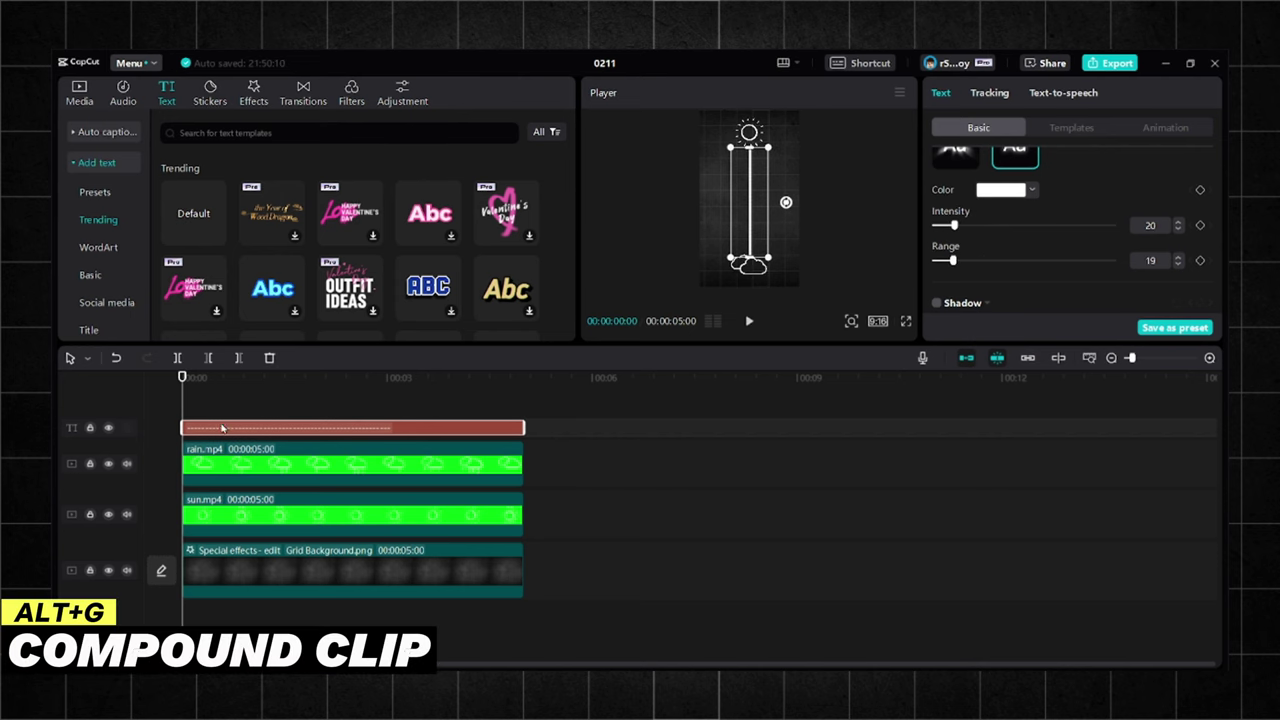
Step: Convert the line text into a compound clip and apply a Horizontal mask to it
{"action": "right_click", "coordinate": [288, 428]}
{"action": "left_click", "coordinate": [340, 592]}
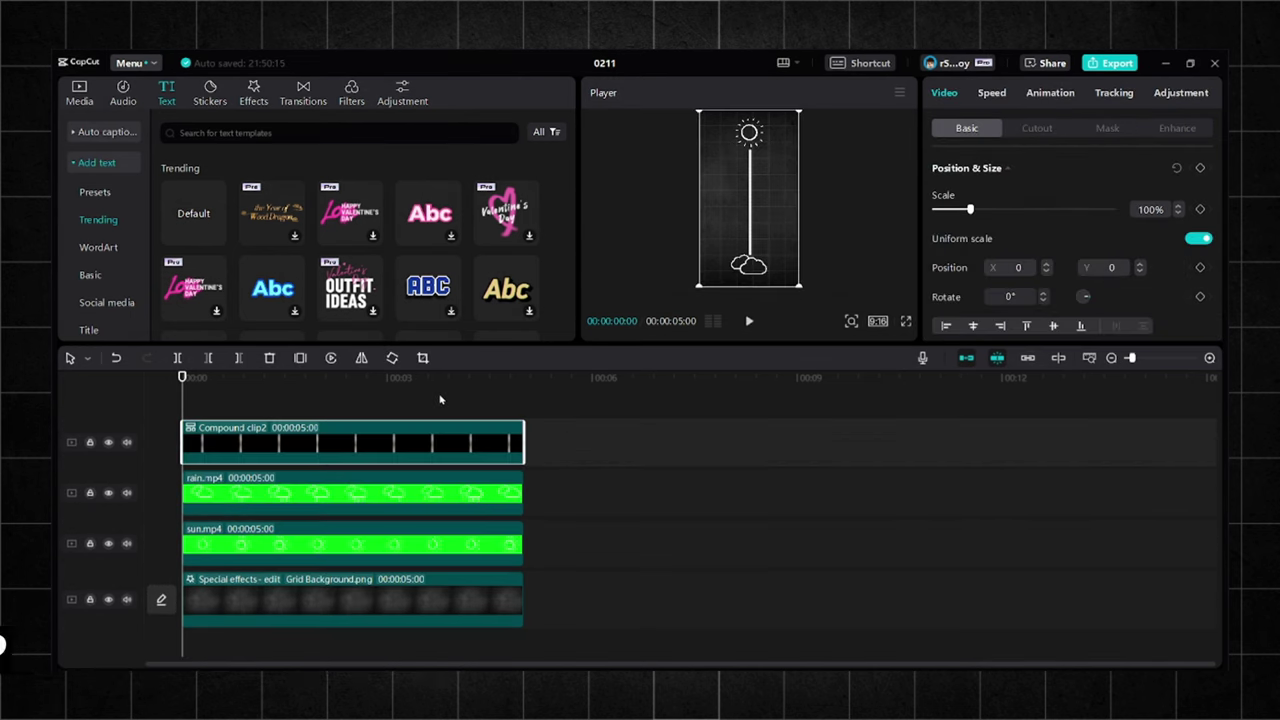
{"action": "left_click", "coordinate": [1108, 130]}
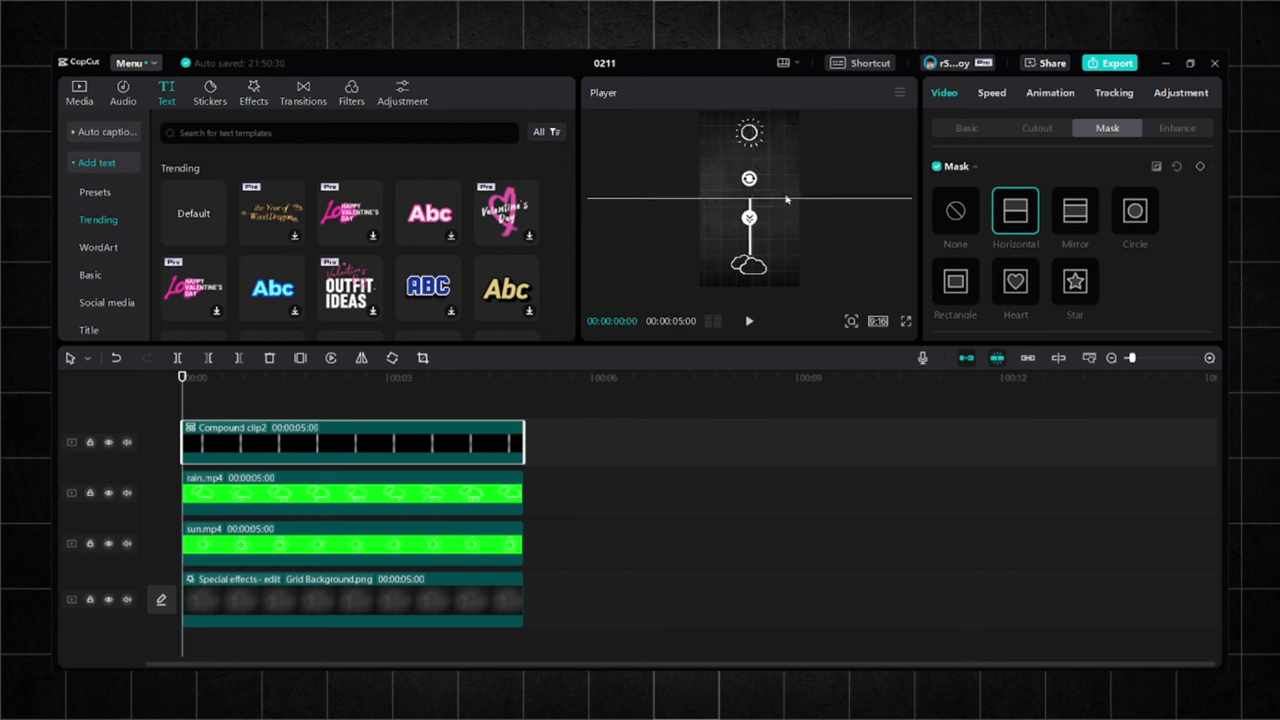
Step: Keyframe the line's mask from Y -596 at the clip's start to Y 513 at five seconds, with -180° rotation and feather 5
{"action": "left_click", "coordinate": [851, 321]}
{"action": "left_click_drag", "start_coordinate": [825, 347], "coordinate": [866, 347]}
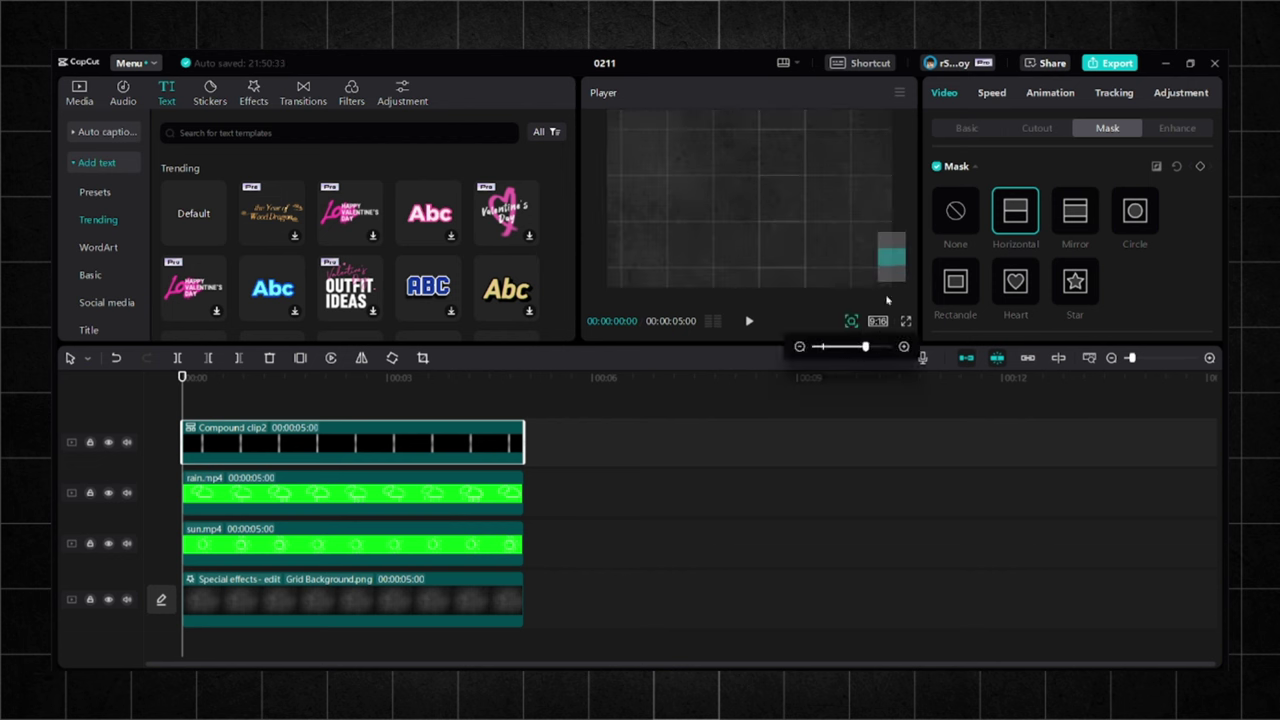
{"action": "left_click_drag", "start_coordinate": [888, 262], "coordinate": [887, 279]}
{"action": "scroll", "coordinate": [1099, 258], "scroll_direction": "down", "scroll_amount": 3}
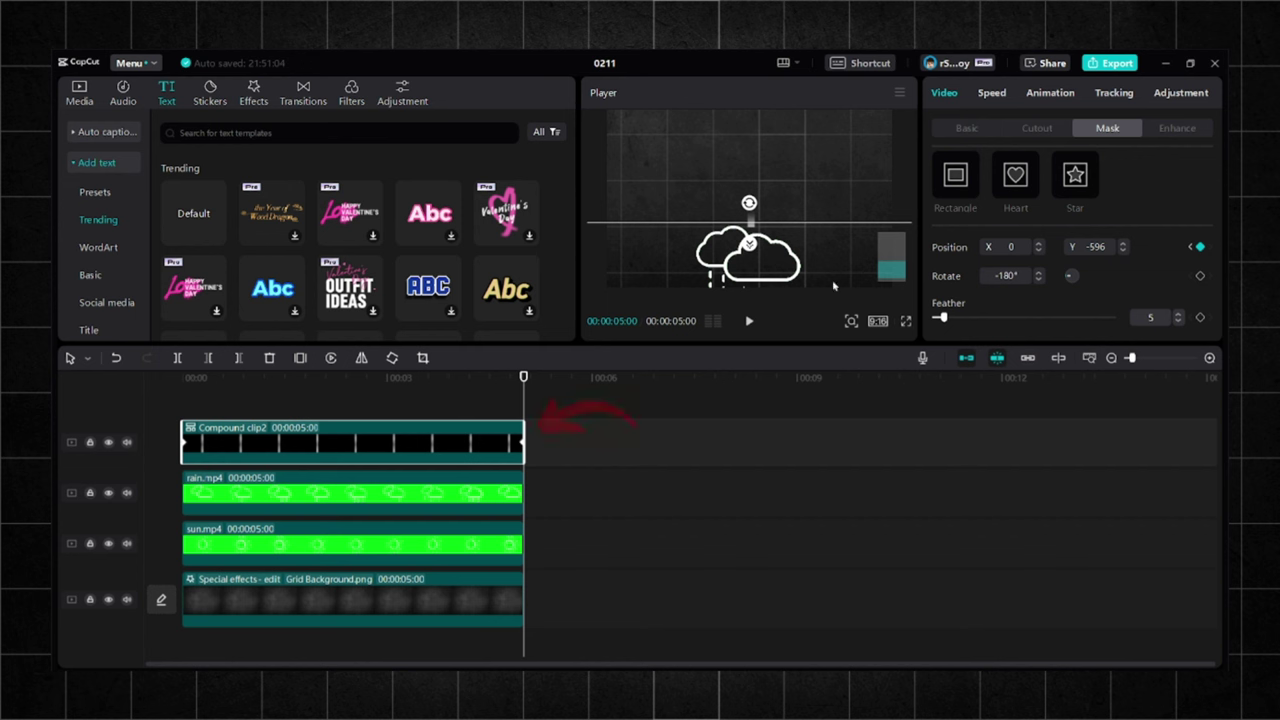
{"action": "scroll", "coordinate": [791, 184], "scroll_direction": "down", "scroll_amount": 5}
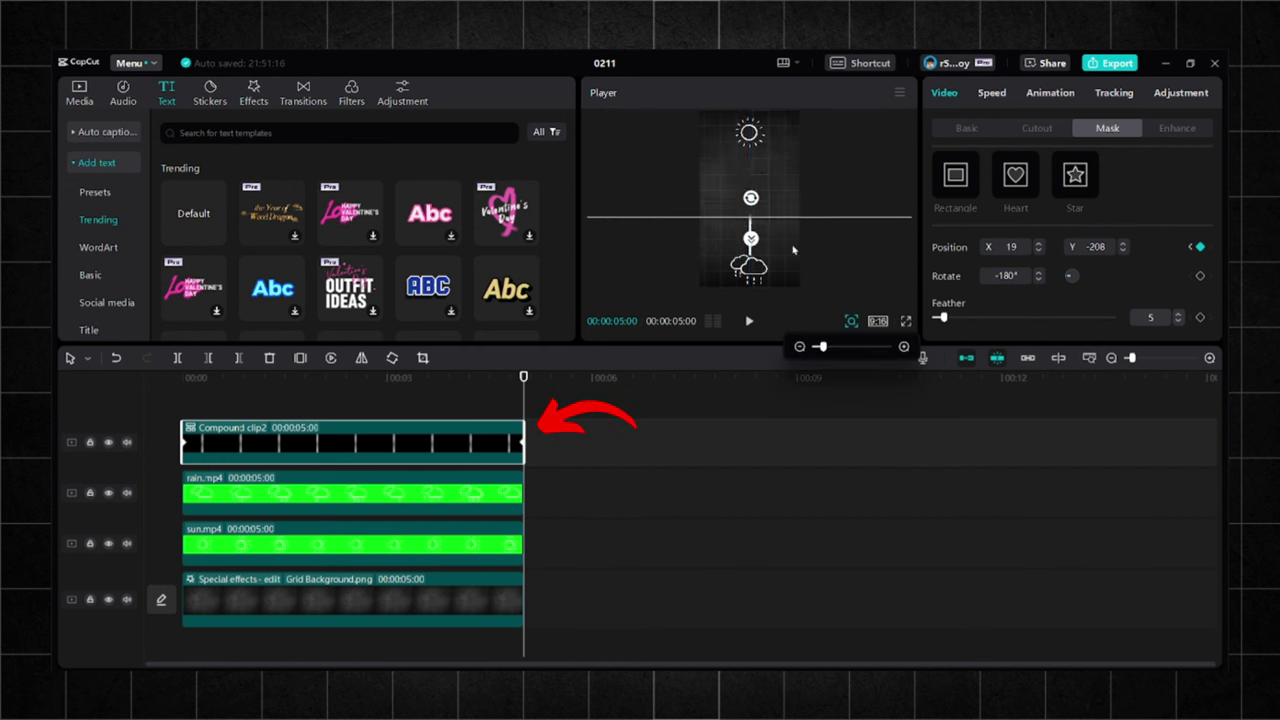
{"action": "scroll", "coordinate": [886, 244], "scroll_direction": "up", "scroll_amount": 3}
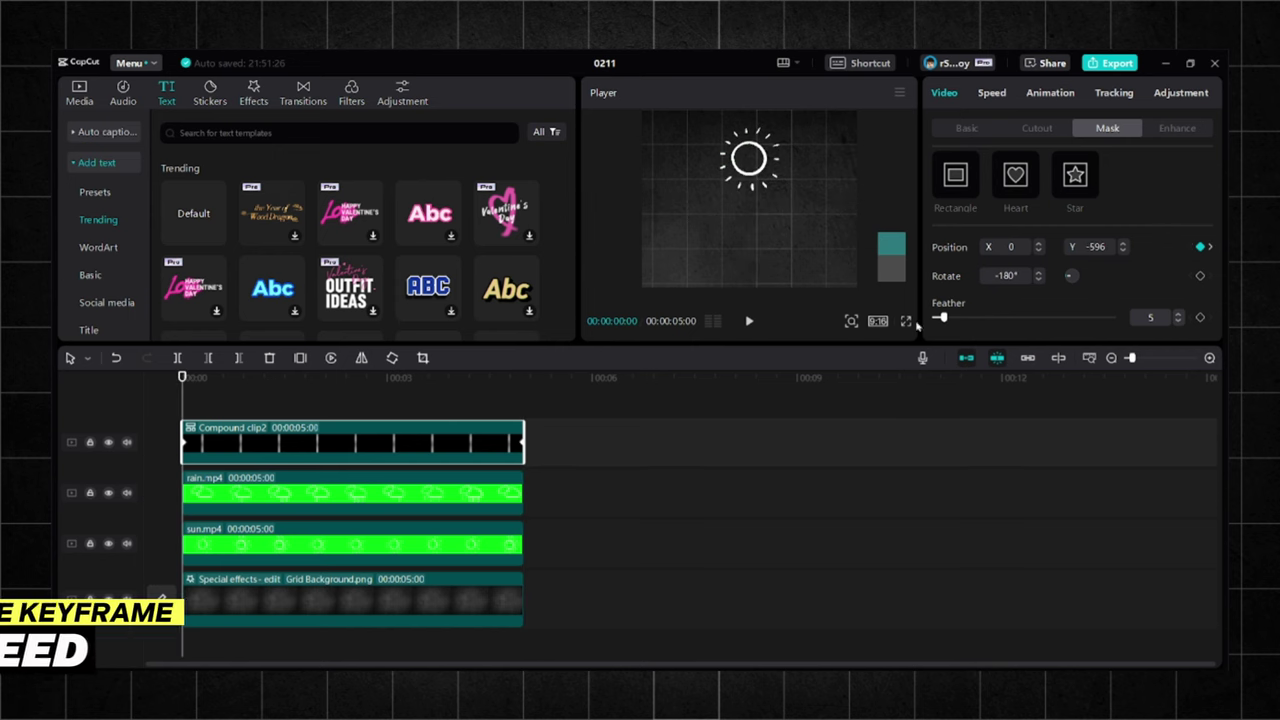
Step: Apply the middle curve preset to the mask's Position Y keyframes in the line compound clip's keyframe animation view
{"action": "scroll", "coordinate": [783, 300], "scroll_direction": "down", "scroll_amount": 3}
{"action": "left_click", "coordinate": [783, 332]}
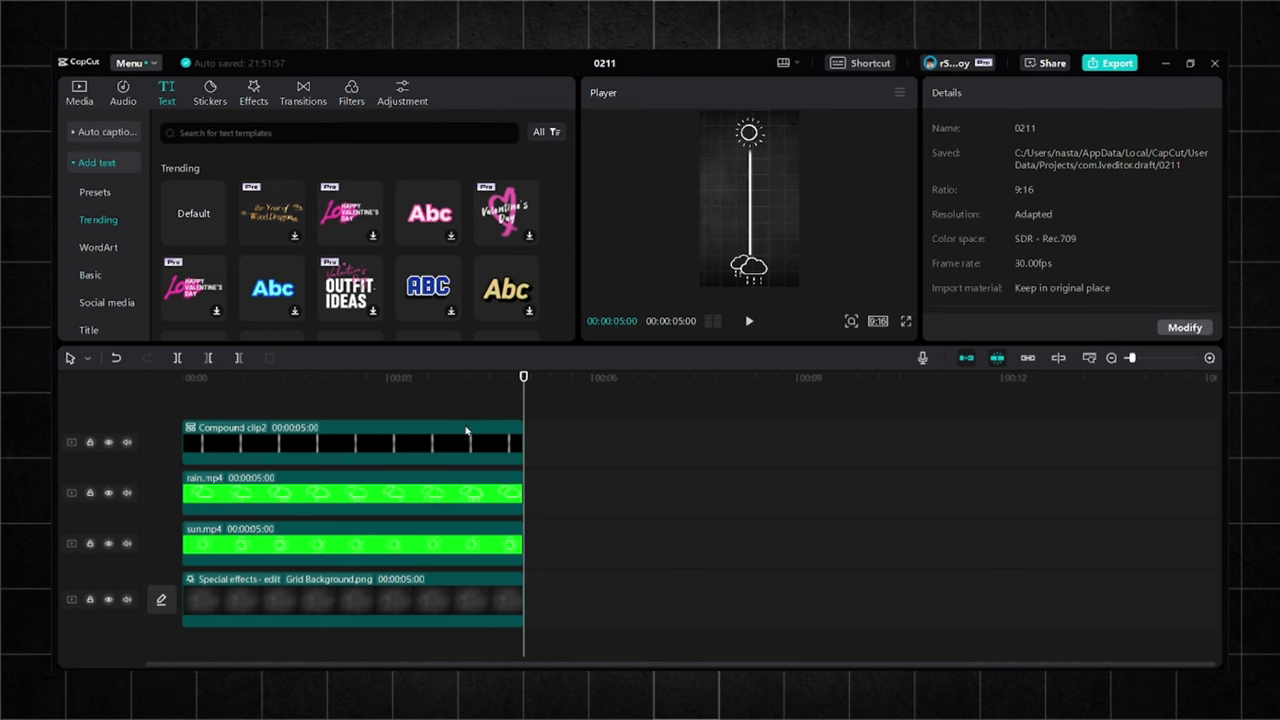
{"action": "left_click", "coordinate": [465, 431]}
{"action": "right_click", "coordinate": [467, 433]}
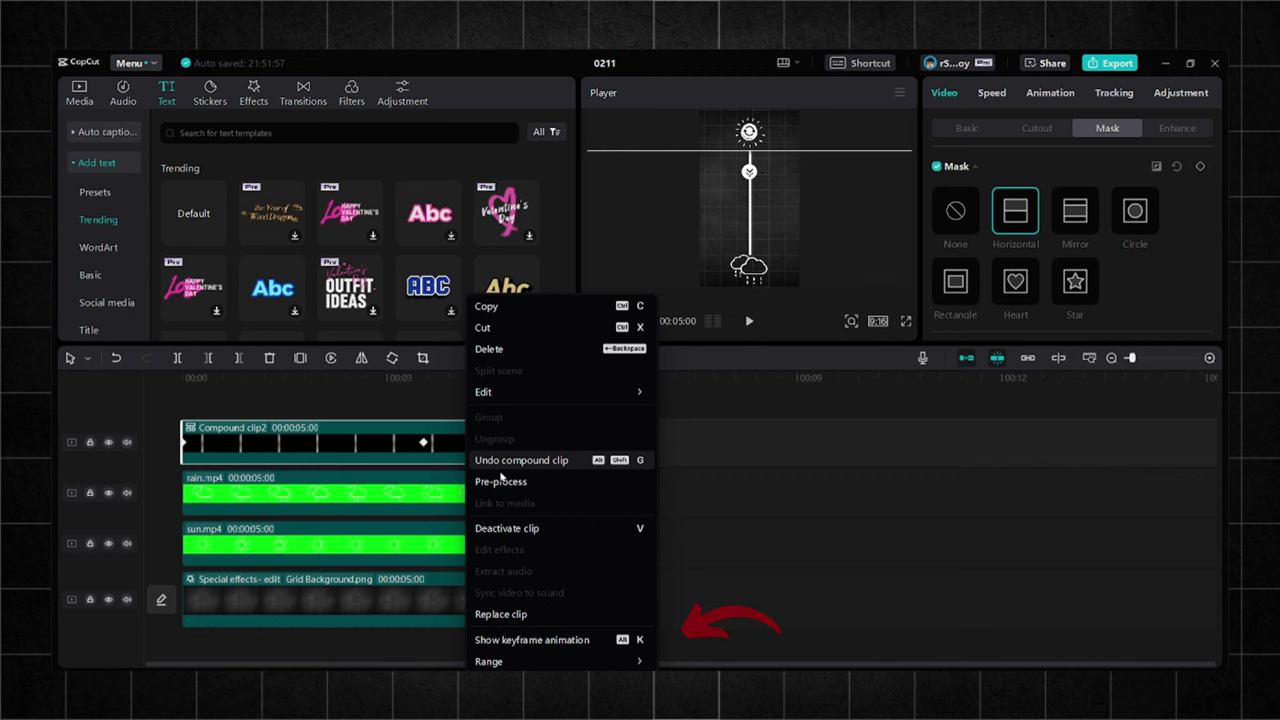
{"action": "left_click", "coordinate": [545, 641]}
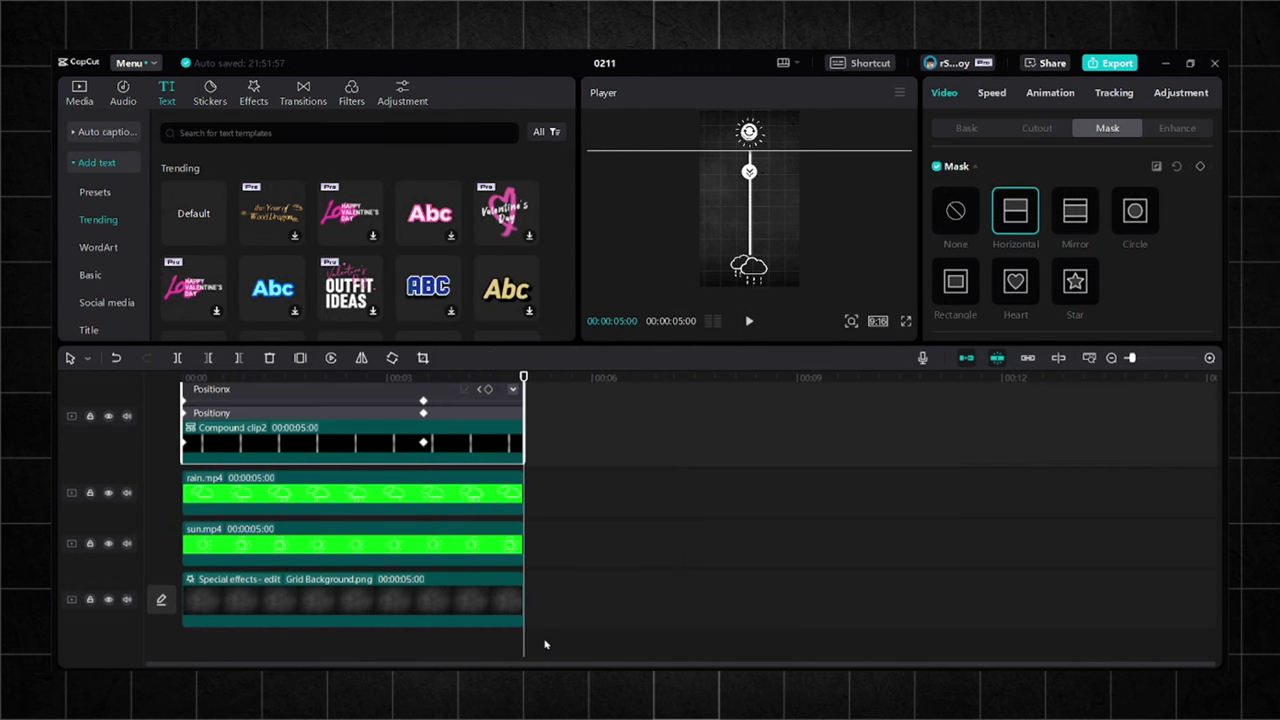
{"action": "scroll", "coordinate": [490, 475], "scroll_direction": "up", "scroll_amount": 1}
{"action": "left_click", "coordinate": [513, 438]}
{"action": "scroll", "coordinate": [423, 469], "scroll_direction": "up", "scroll_amount": 1}
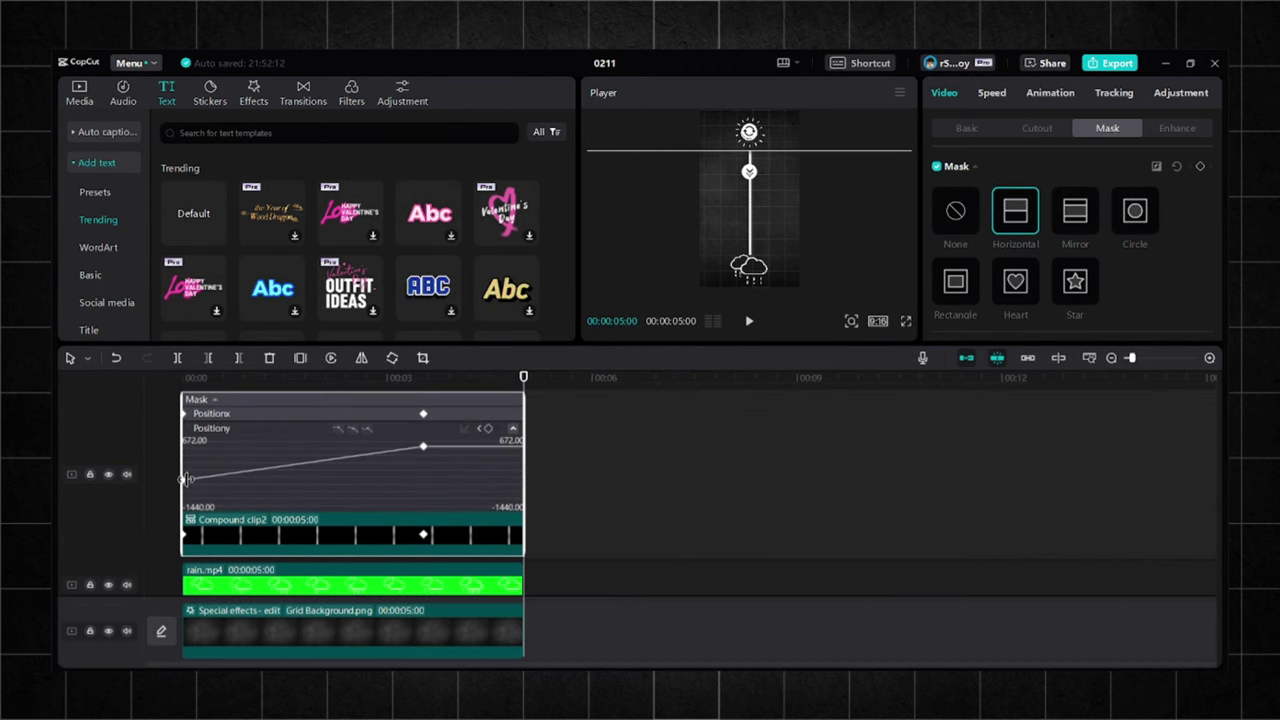
{"action": "left_click", "coordinate": [352, 432]}
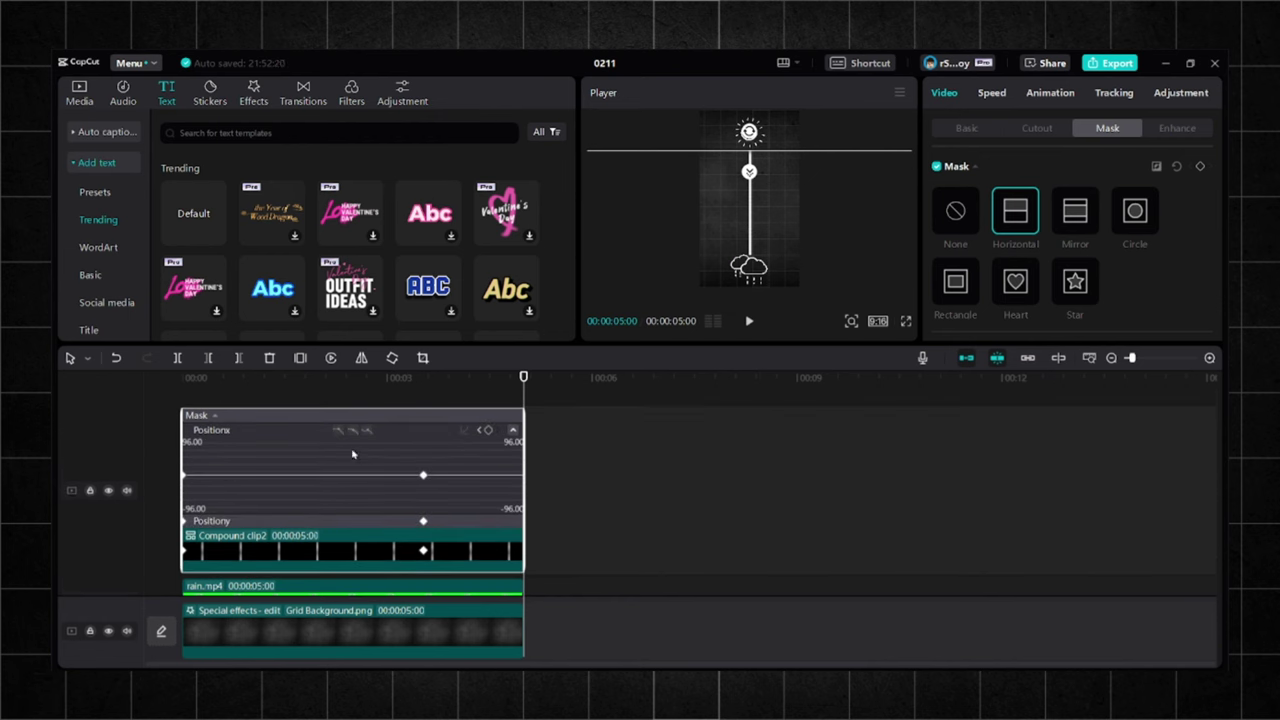
{"action": "left_click", "coordinate": [513, 430]}
{"action": "right_click", "coordinate": [500, 485]}
{"action": "left_click", "coordinate": [545, 641]}
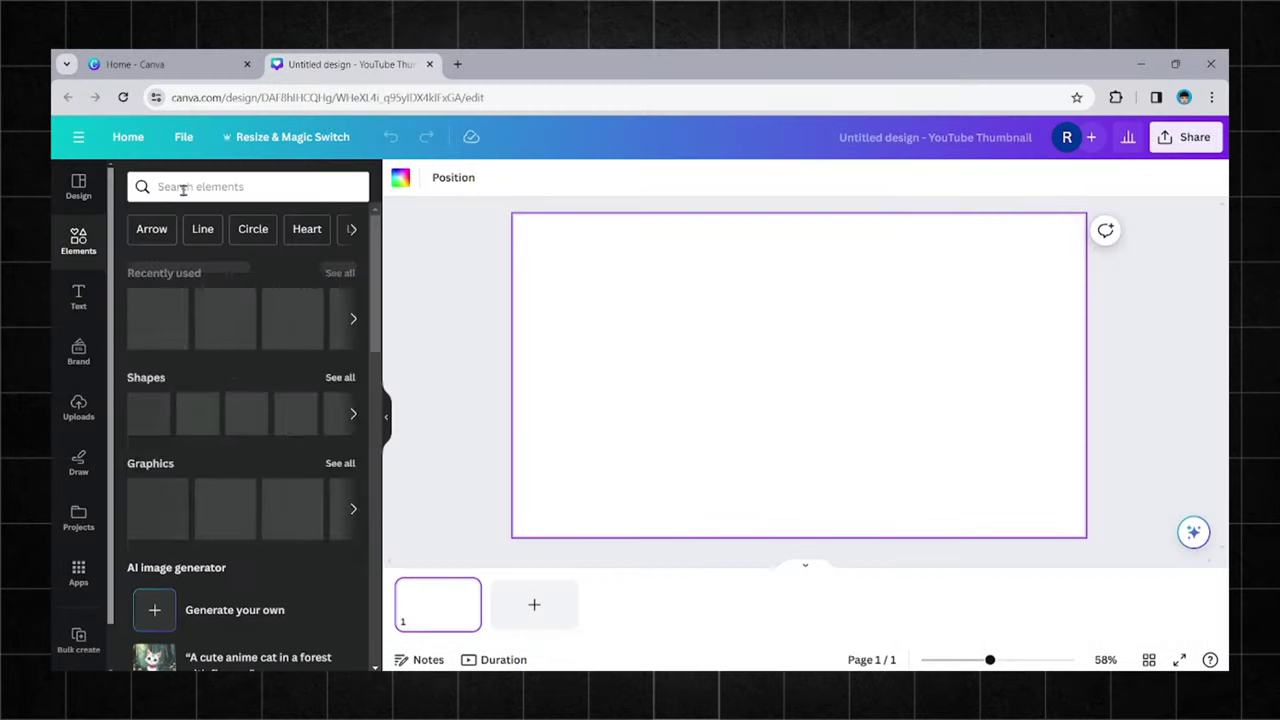
Step: Search Canva's elements for "jumping ball" and restrict the results to graphics
{"action": "left_click", "coordinate": [183, 186]}
{"action": "type", "text": "jumping ball"}
{"action": "key", "text": "Return"}
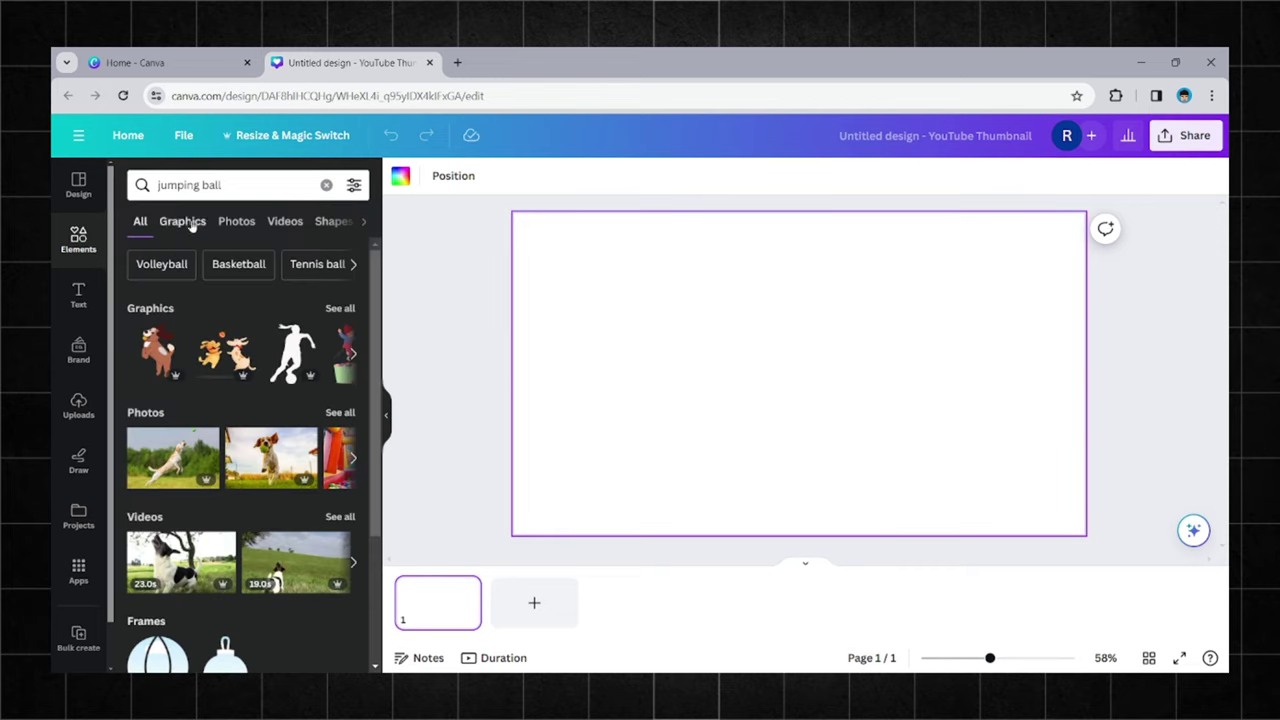
{"action": "left_click", "coordinate": [190, 223]}
Step: Filter the graphics results and add the animated white bouncing ball with the coloured ring to the page
{"action": "left_click", "coordinate": [354, 185]}
{"action": "scroll", "coordinate": [180, 450], "scroll_direction": "down", "scroll_amount": 1}
{"action": "left_click", "coordinate": [150, 442]}
{"action": "left_click", "coordinate": [271, 603]}
{"action": "scroll", "coordinate": [262, 478], "scroll_direction": "down", "scroll_amount": 3}
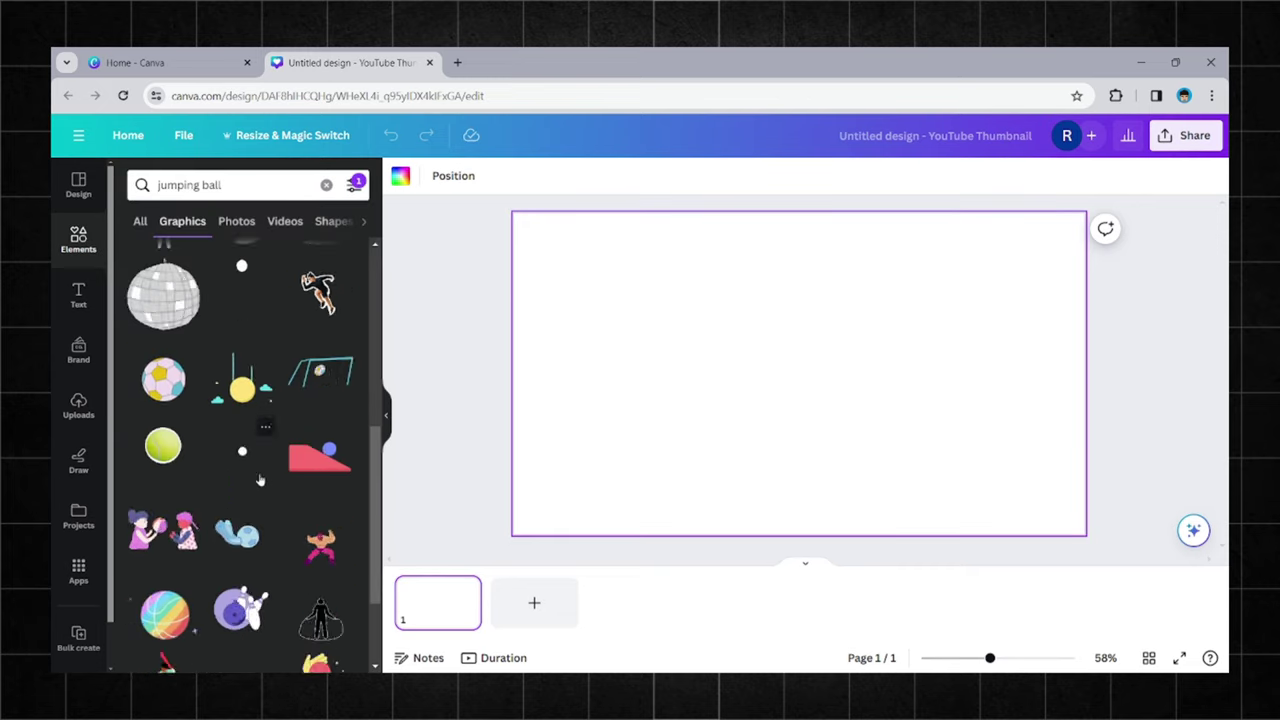
{"action": "left_click", "coordinate": [238, 443]}
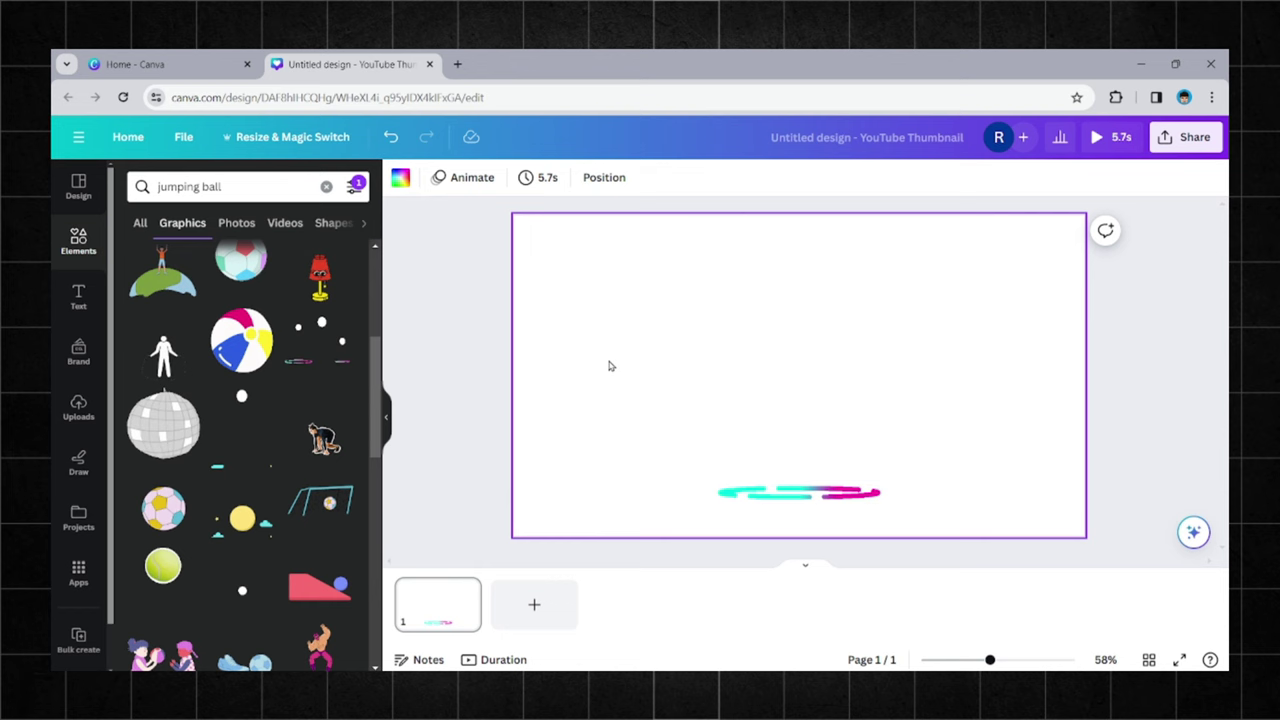
Step: Set the page background to the solid green #00FF03
{"action": "left_click", "coordinate": [400, 177]}
{"action": "left_click", "coordinate": [134, 271]}
{"action": "type", "text": "#00FF03"}
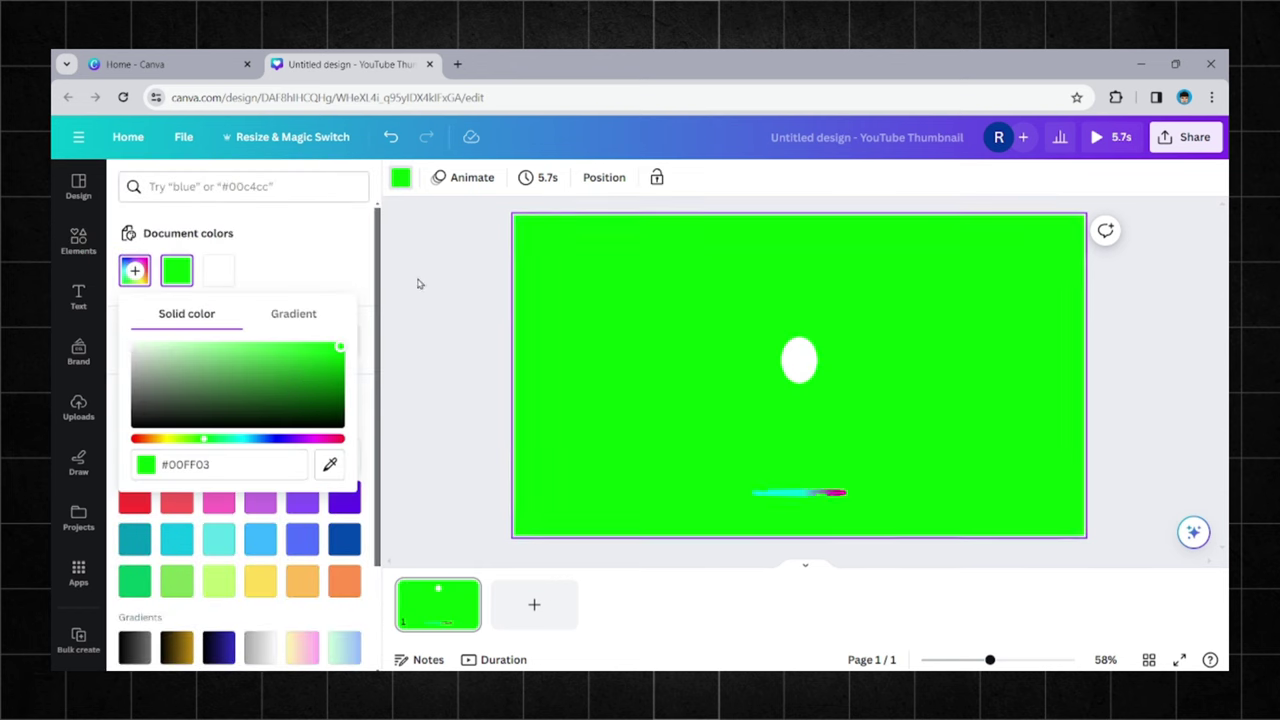
{"action": "left_click", "coordinate": [419, 284]}
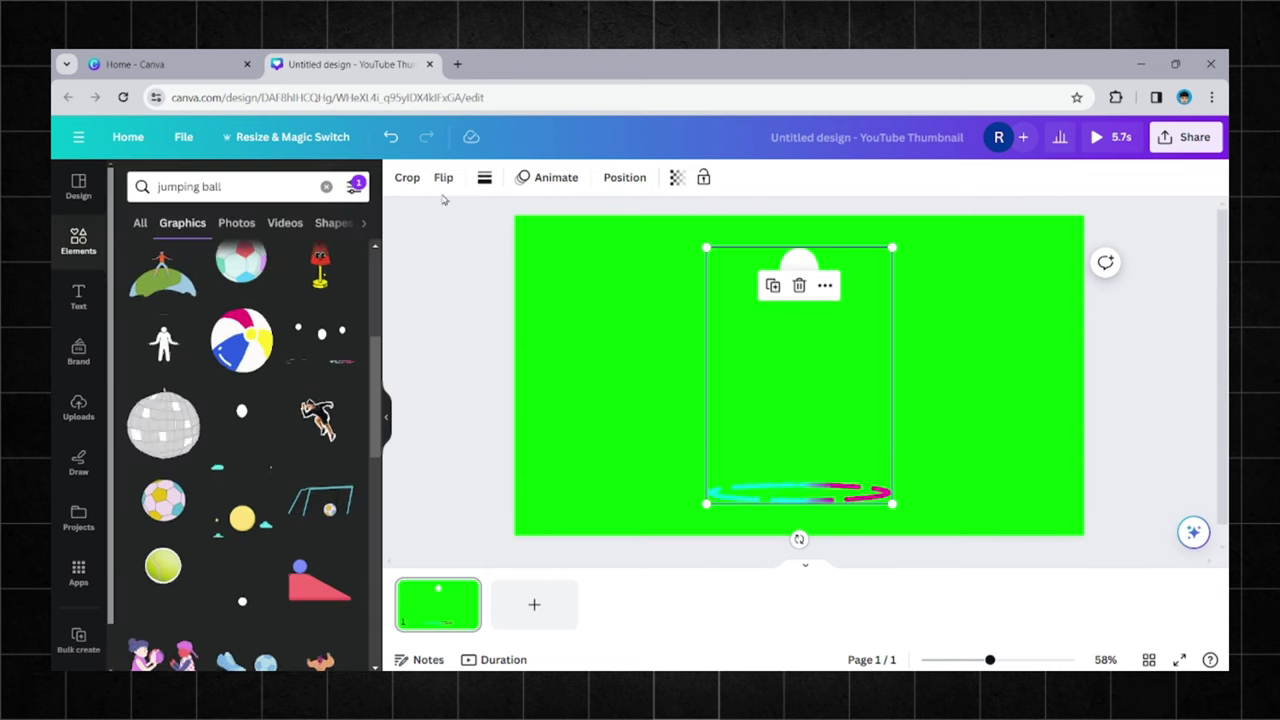
Step: Crop the coloured ring off the bottom of the ball graphic and start downloading the design
{"action": "double_click", "coordinate": [800, 375]}
{"action": "left_click_drag", "start_coordinate": [892, 503], "coordinate": [892, 480]}
{"action": "left_click", "coordinate": [308, 647]}
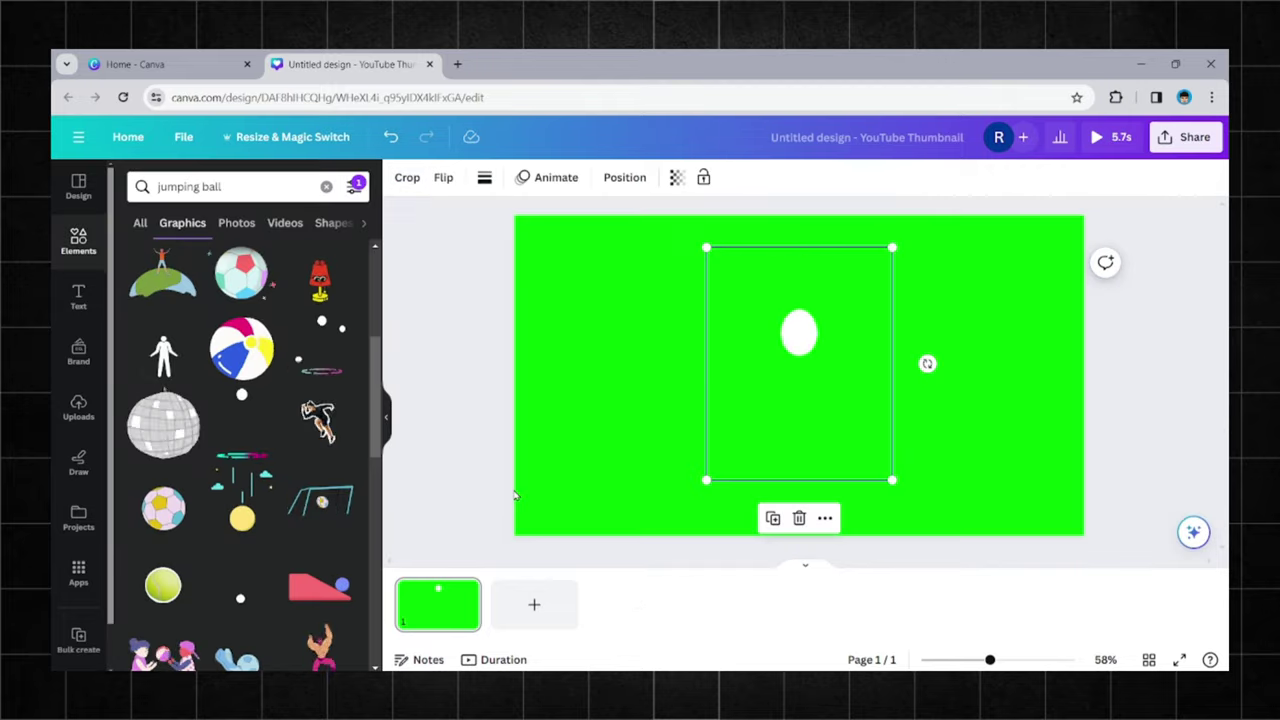
{"action": "left_click", "coordinate": [1187, 137]}
{"action": "left_click", "coordinate": [950, 523]}
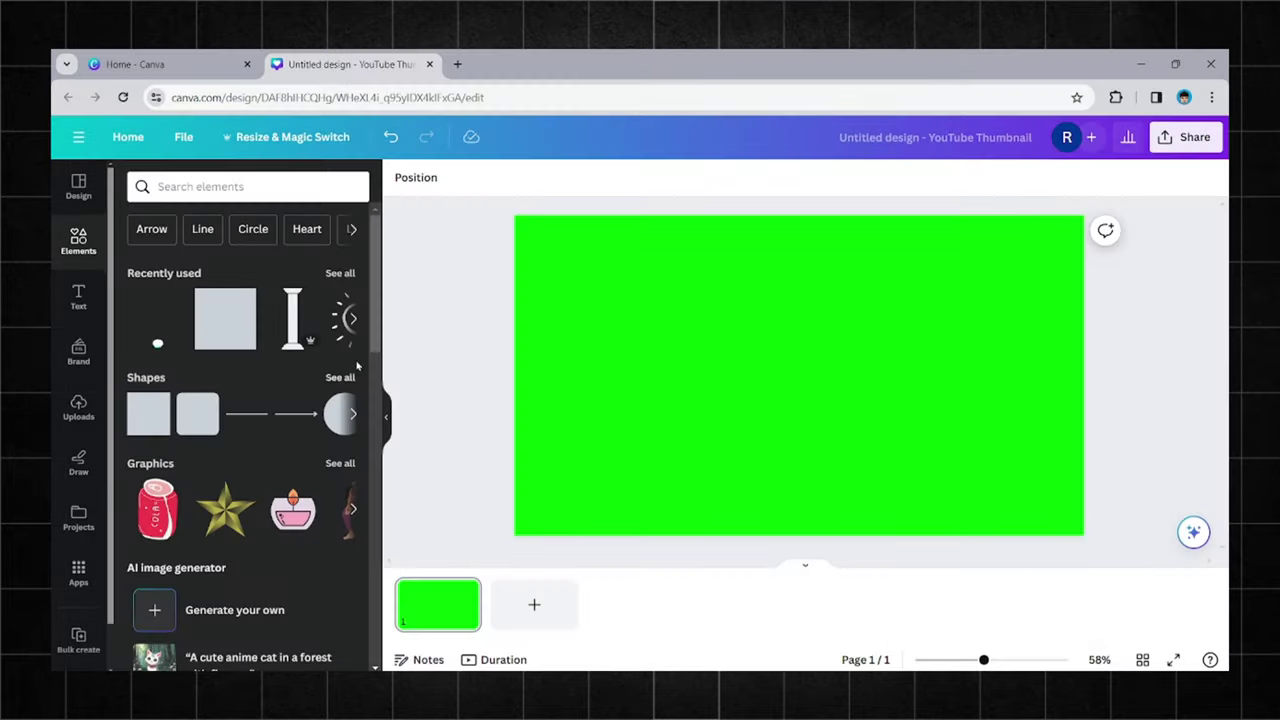
Step: Add a rounded square shape and resize it into a tall, narrow column in the middle of the green page
{"action": "left_click", "coordinate": [340, 377]}
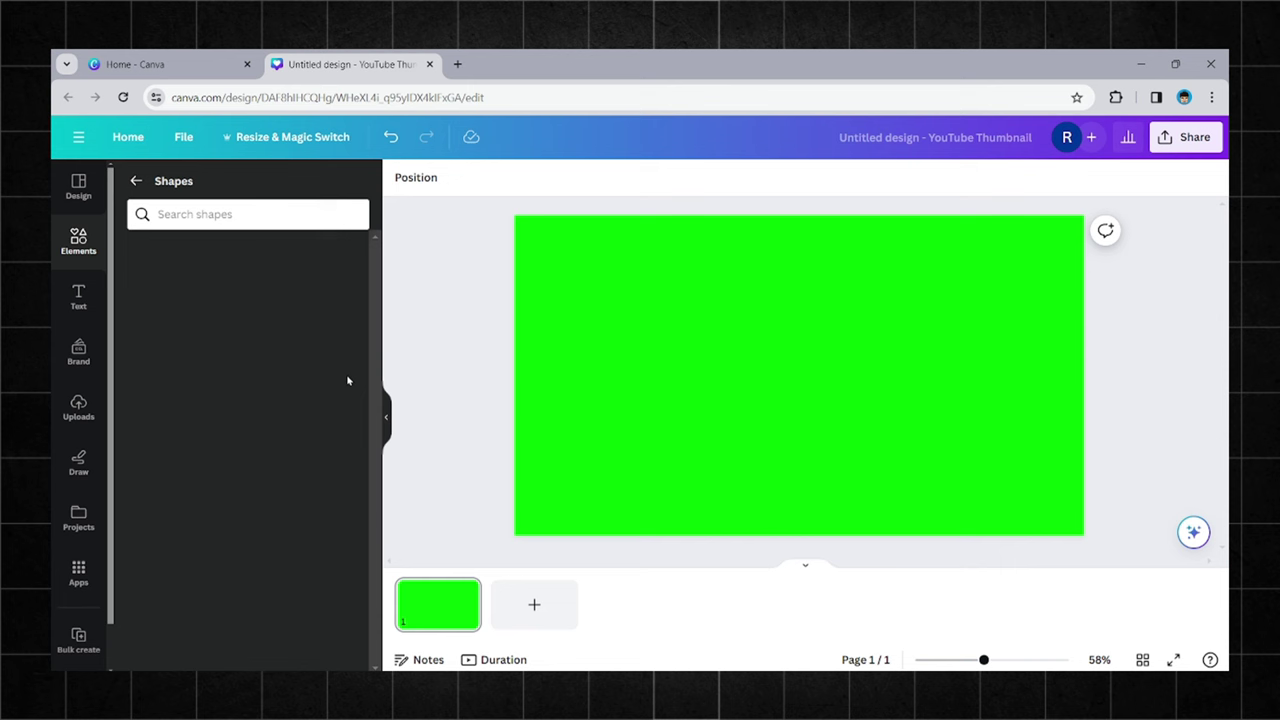
{"action": "scroll", "coordinate": [291, 366], "scroll_direction": "down", "scroll_amount": 5}
{"action": "left_click", "coordinate": [226, 411]}
{"action": "left_click_drag", "start_coordinate": [799, 424], "coordinate": [799, 535]}
{"action": "left_click_drag", "start_coordinate": [799, 323], "coordinate": [799, 272]}
{"action": "left_click_drag", "start_coordinate": [848, 405], "coordinate": [794, 376]}
{"action": "left_click", "coordinate": [914, 374]}
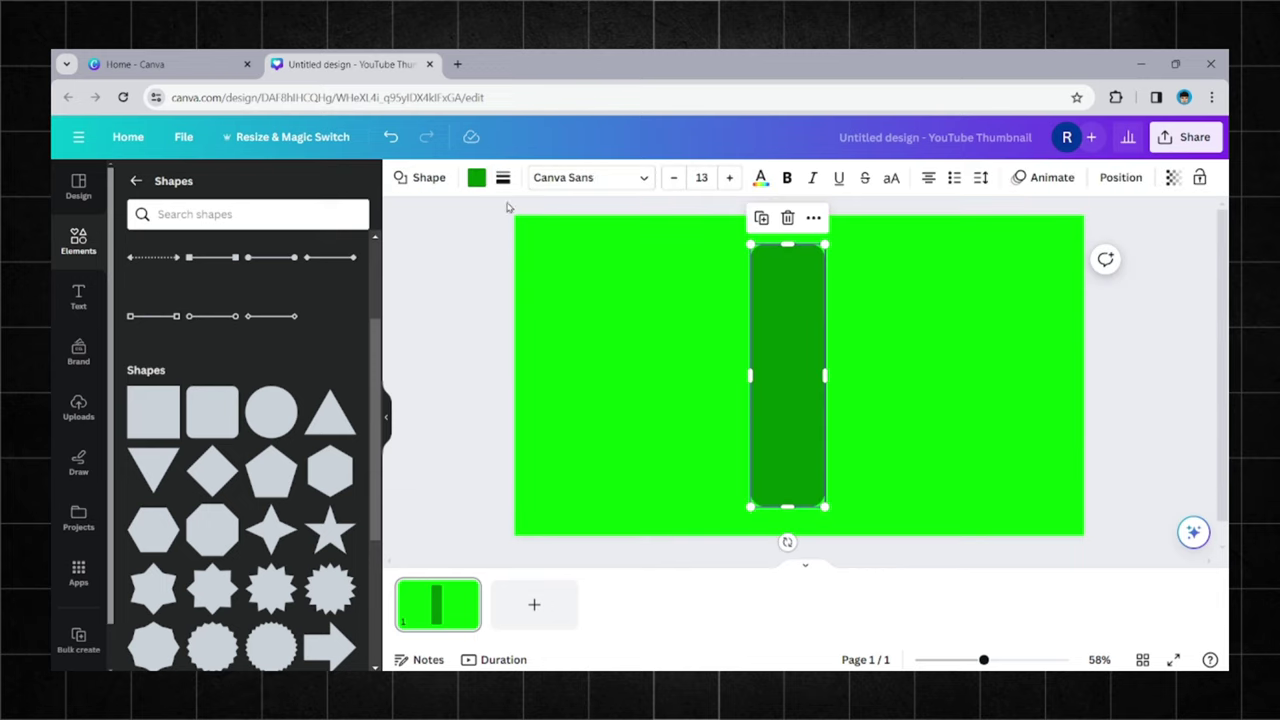
Step: Change the column shape's fill colour to white
{"action": "left_click", "coordinate": [476, 177]}
{"action": "left_click", "coordinate": [343, 451]}
{"action": "left_click", "coordinate": [472, 423]}
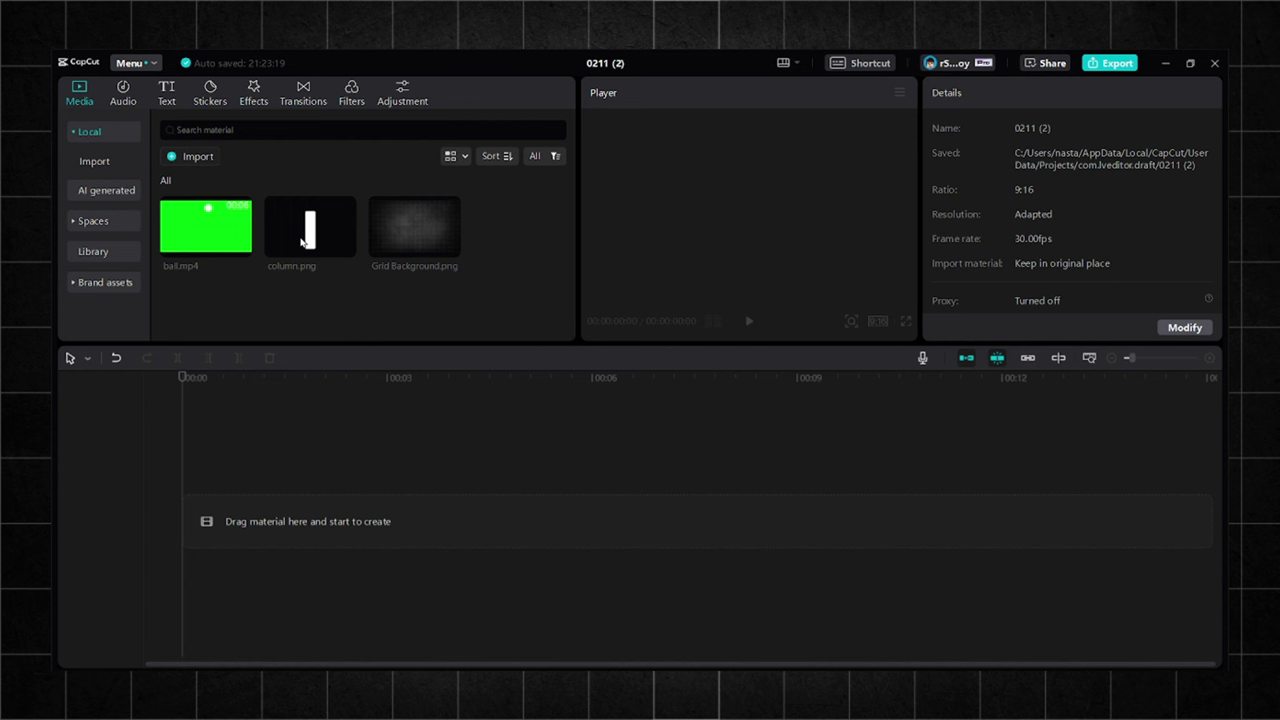
Step: Switch to CapCut and place Grid Background.png on the timeline at 316% scale and 50% opacity
{"action": "left_click_drag", "start_coordinate": [426, 224], "coordinate": [194, 526]}
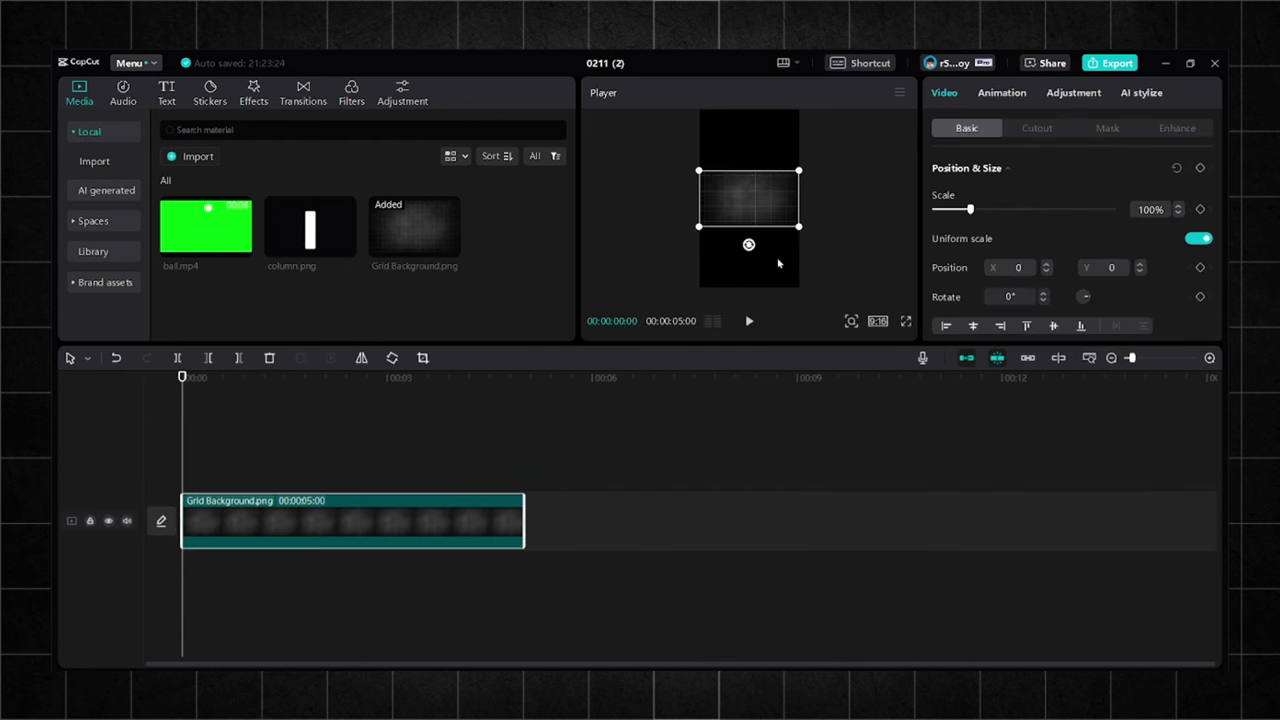
{"action": "left_click_drag", "start_coordinate": [802, 230], "coordinate": [911, 290]}
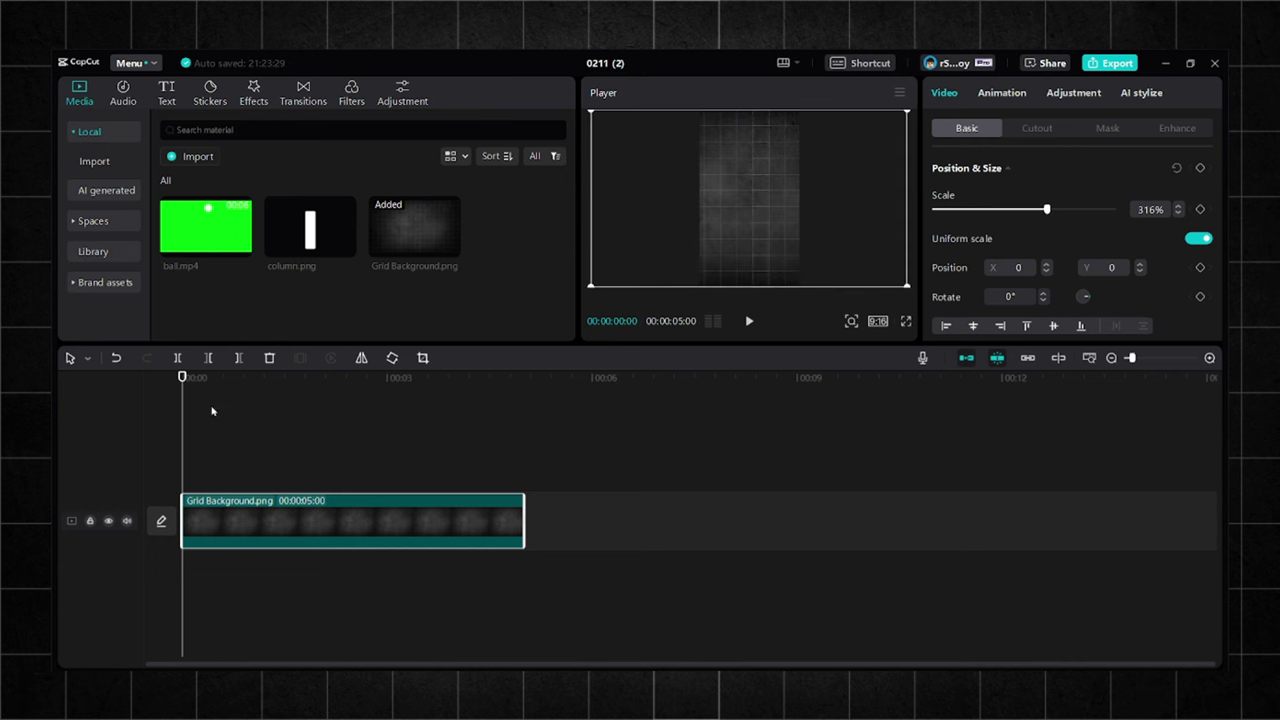
{"action": "scroll", "coordinate": [1079, 160], "scroll_direction": "down", "scroll_amount": 3}
{"action": "left_click_drag", "start_coordinate": [1109, 273], "coordinate": [1033, 278]}
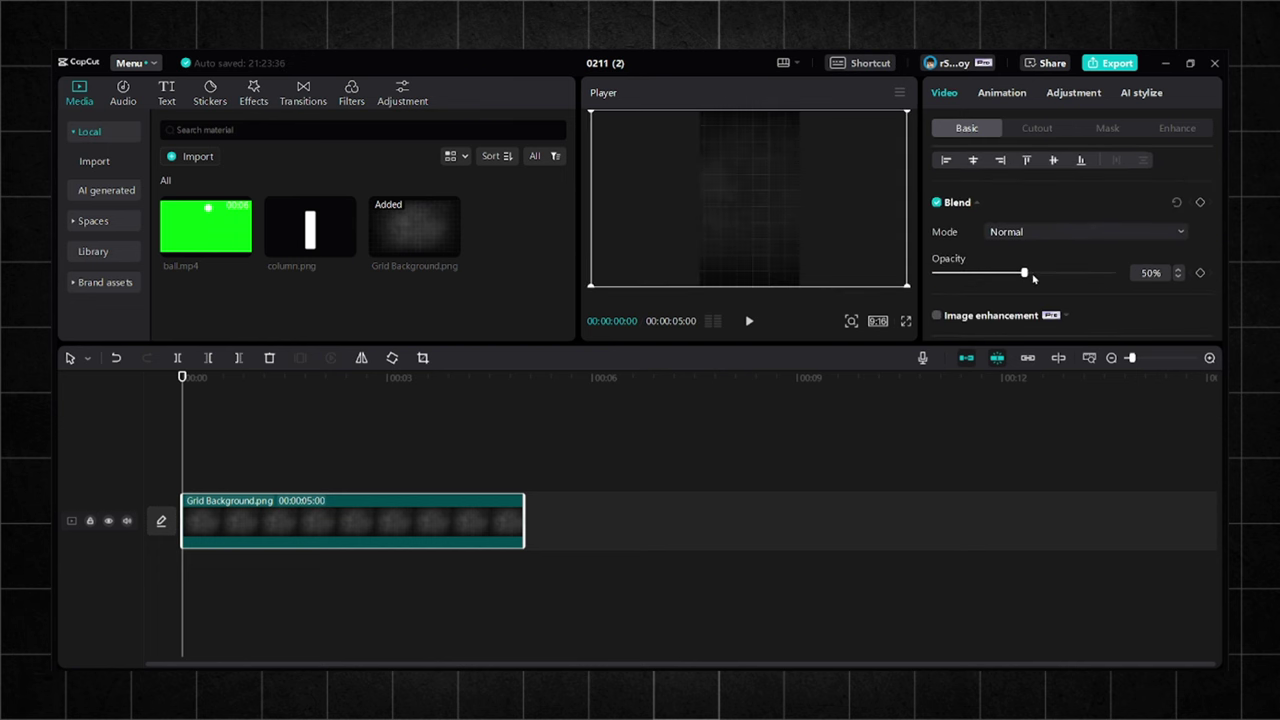
Step: Apply the Black Noise video effect to the grid background clip
{"action": "left_click", "coordinate": [253, 93]}
{"action": "left_click_drag", "start_coordinate": [349, 172], "coordinate": [290, 518]}
{"action": "left_click", "coordinate": [203, 502]}
{"action": "left_click", "coordinate": [182, 378]}
{"action": "left_click", "coordinate": [266, 501]}
{"action": "left_click", "coordinate": [182, 378]}
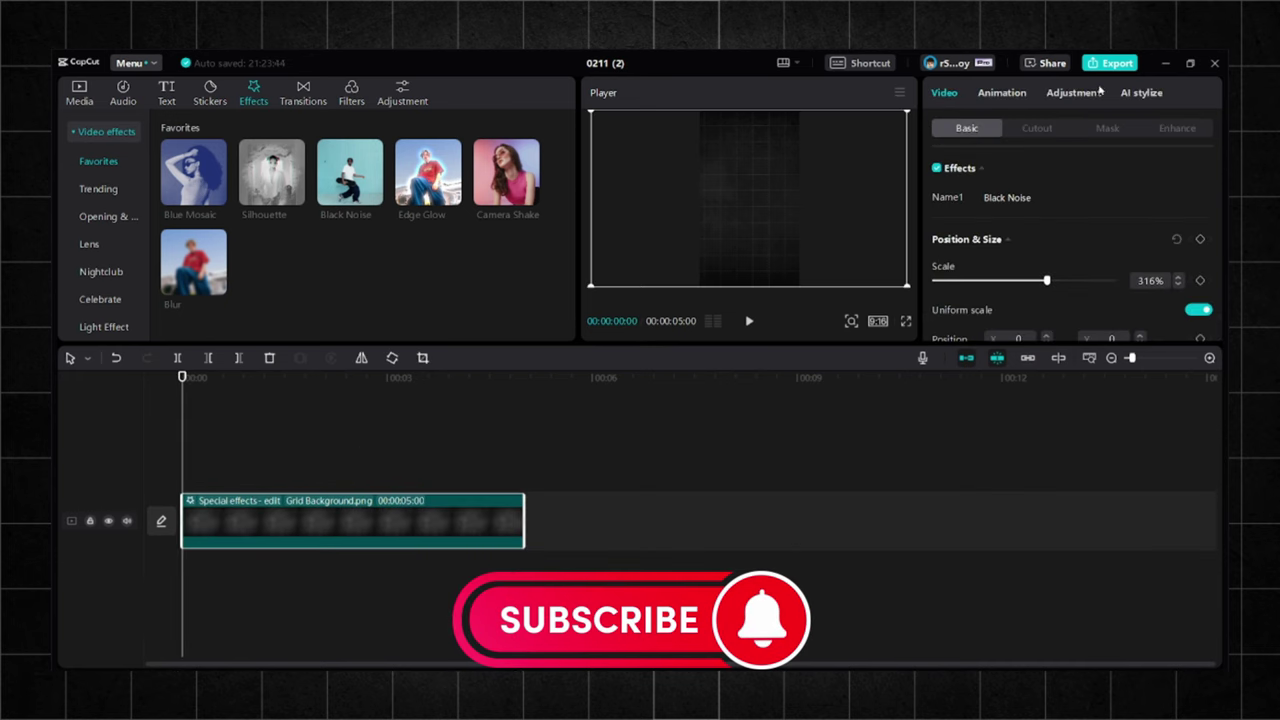
Step: Raise the grid background clip's brightness to 20
{"action": "left_click", "coordinate": [1088, 93]}
{"action": "scroll", "coordinate": [1077, 222], "scroll_direction": "down", "scroll_amount": 5}
{"action": "scroll", "coordinate": [1076, 224], "scroll_direction": "up", "scroll_amount": 2}
{"action": "left_click_drag", "start_coordinate": [1024, 218], "coordinate": [1059, 224]}
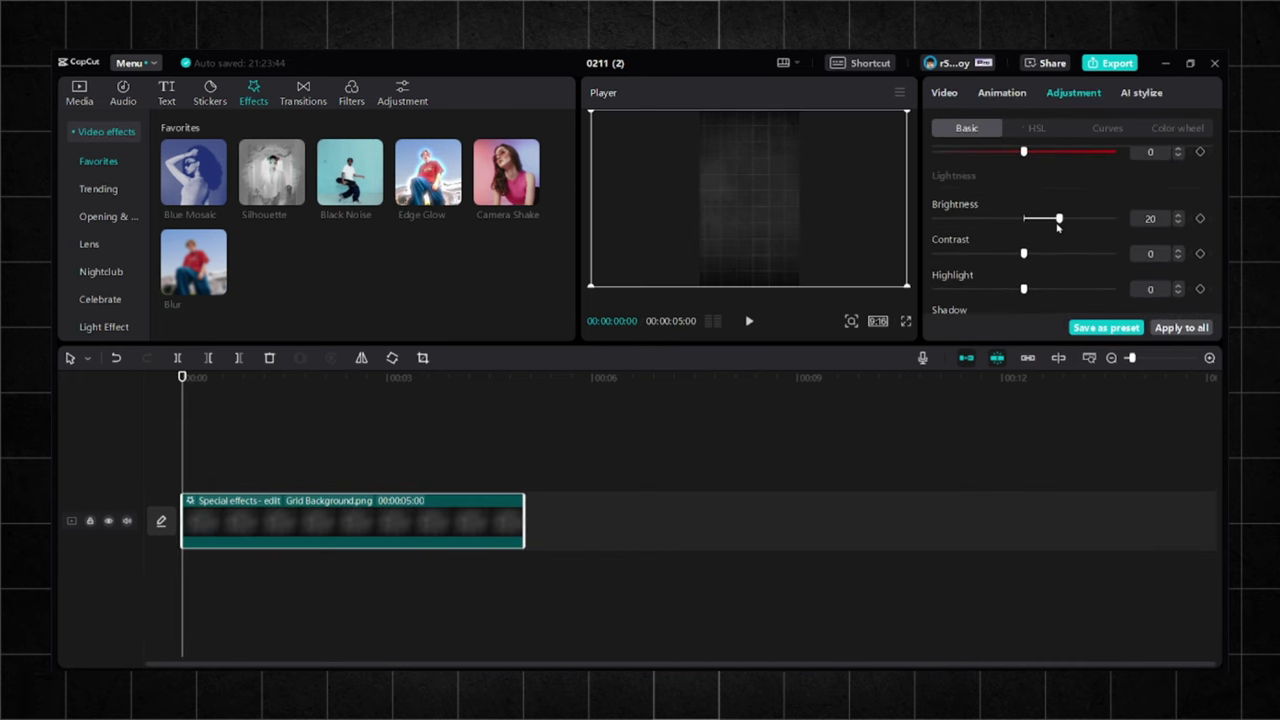
Step: Place ball.mp4 above the background from the start of the timeline and trim it to five seconds
{"action": "left_click", "coordinate": [362, 400]}
{"action": "left_click", "coordinate": [183, 378]}
{"action": "left_click", "coordinate": [79, 92]}
{"action": "left_click_drag", "start_coordinate": [243, 248], "coordinate": [200, 460]}
{"action": "left_click_drag", "start_coordinate": [575, 460], "coordinate": [524, 461]}
Step: Remove the green from ball.mp4 with a chroma key at strength 100
{"action": "left_click", "coordinate": [930, 92]}
{"action": "left_click", "coordinate": [1037, 128]}
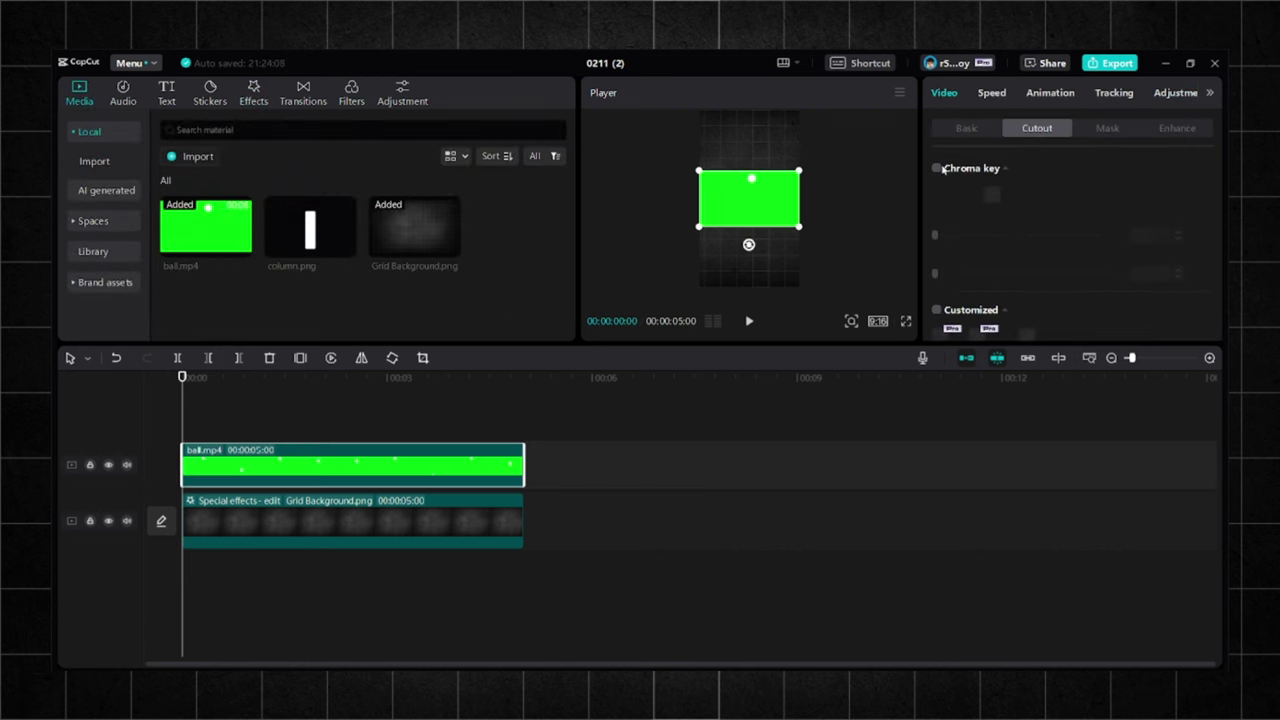
{"action": "left_click", "coordinate": [993, 195]}
{"action": "left_click", "coordinate": [757, 182]}
{"action": "left_click_drag", "start_coordinate": [935, 235], "coordinate": [1107, 236]}
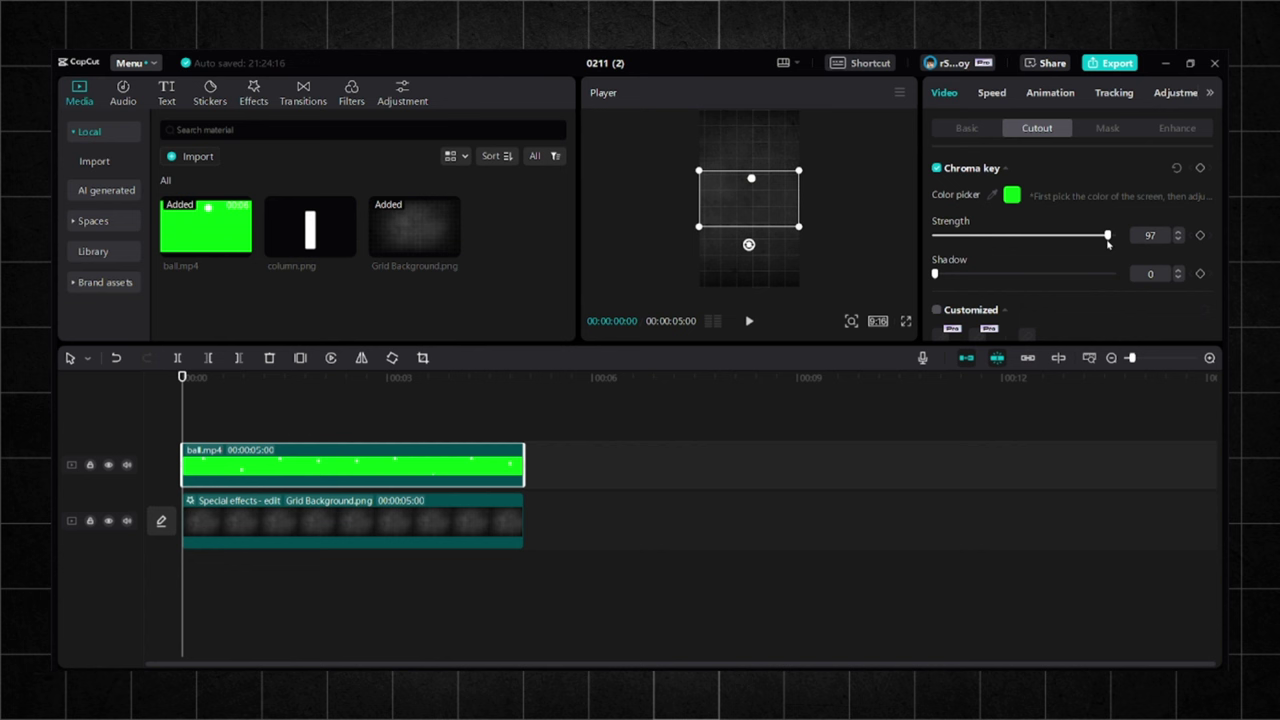
Step: Enlarge ball.mp4 and move the ball to the frame's upper left, and add column.png on a track above it
{"action": "left_click_drag", "start_coordinate": [800, 231], "coordinate": [885, 301]}
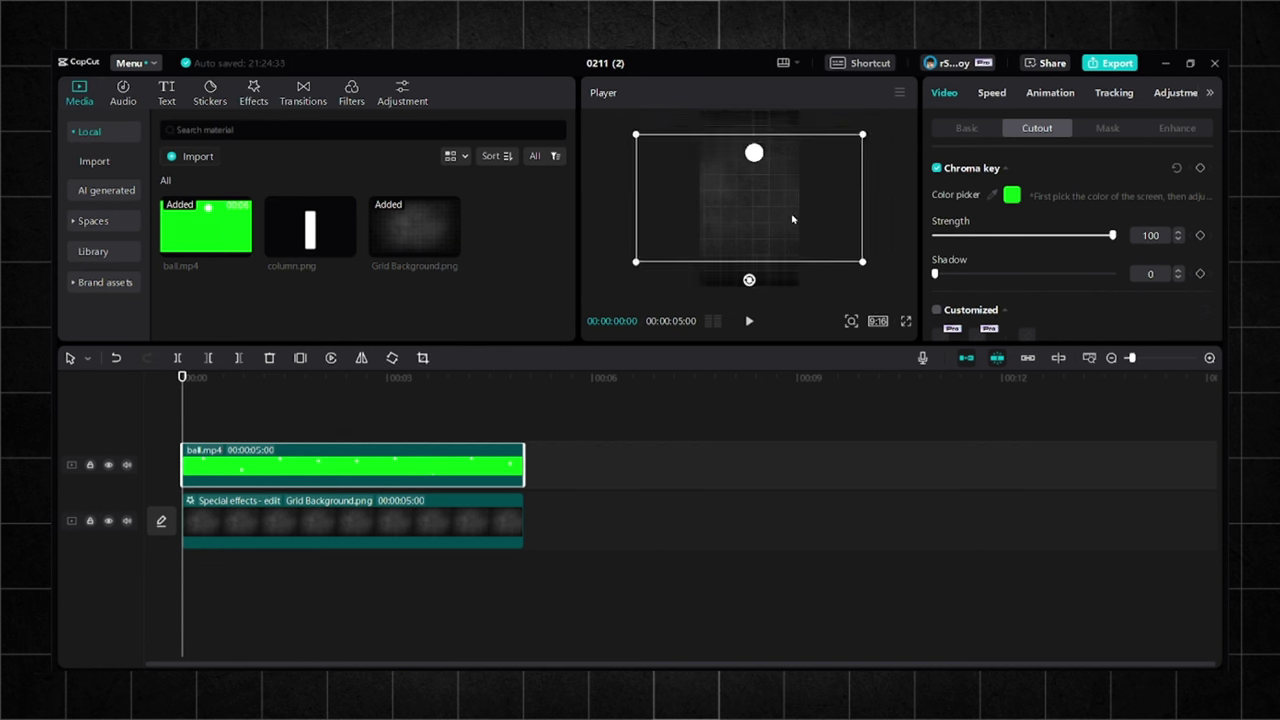
{"action": "left_click_drag", "start_coordinate": [733, 206], "coordinate": [724, 181]}
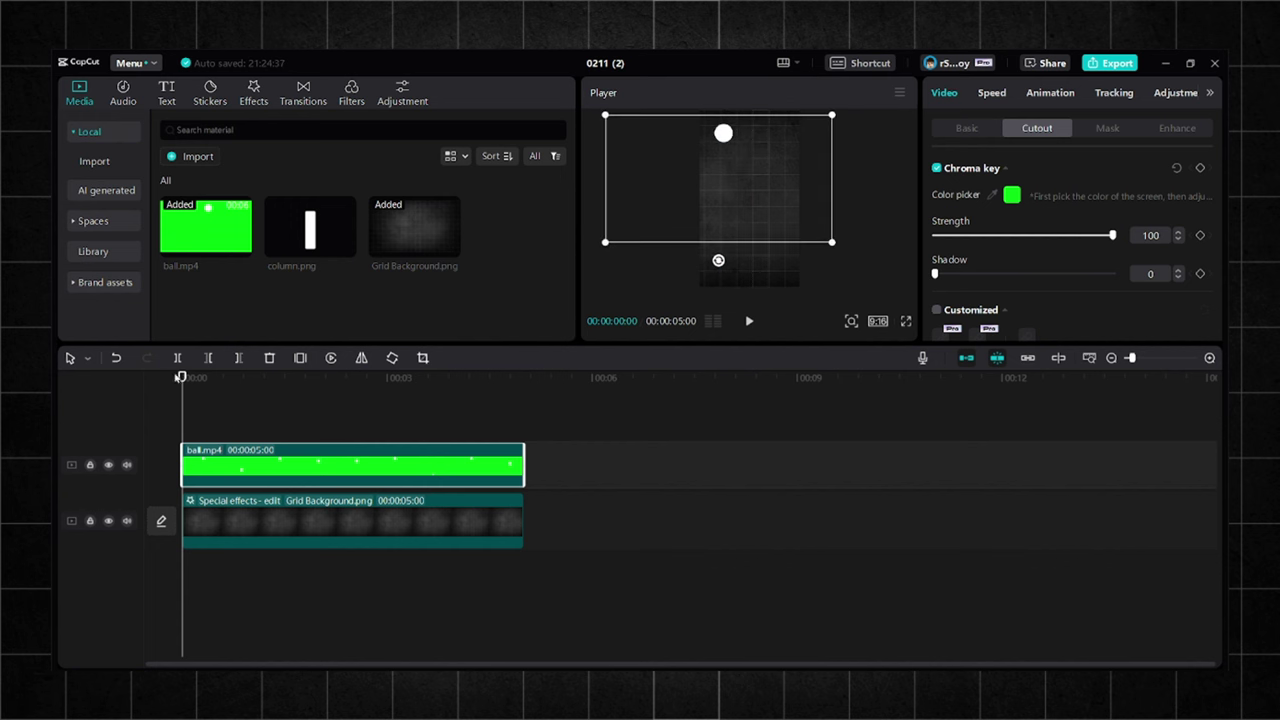
{"action": "left_click_drag", "start_coordinate": [181, 377], "coordinate": [219, 381]}
{"action": "mouse_move", "coordinate": [310, 230]}
{"action": "left_mouse_down"}
{"action": "mouse_move", "coordinate": [306, 349]}
{"action": "mouse_move", "coordinate": [230, 440]}
{"action": "left_mouse_up"}
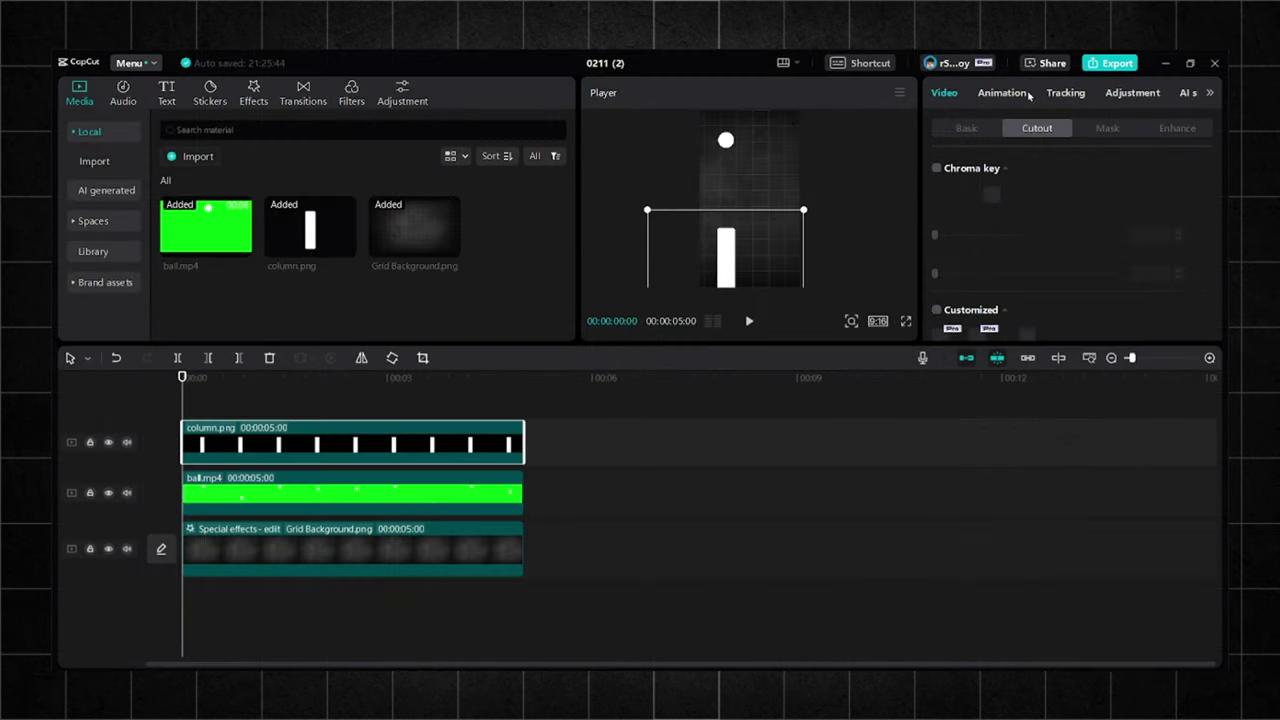
Step: Apply the Slide Up entrance animation to the column clip
{"action": "left_click", "coordinate": [1002, 92]}
{"action": "scroll", "coordinate": [1075, 240], "scroll_direction": "down", "scroll_amount": 1}
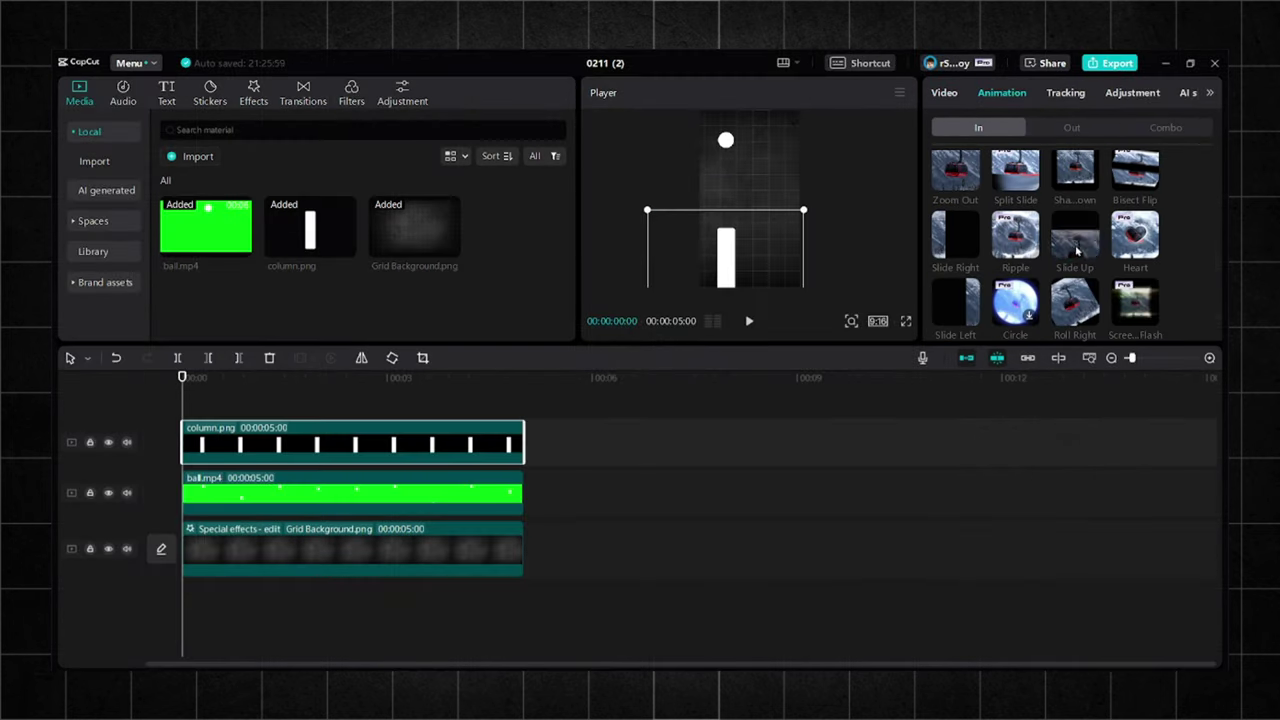
{"action": "left_click", "coordinate": [1075, 235]}
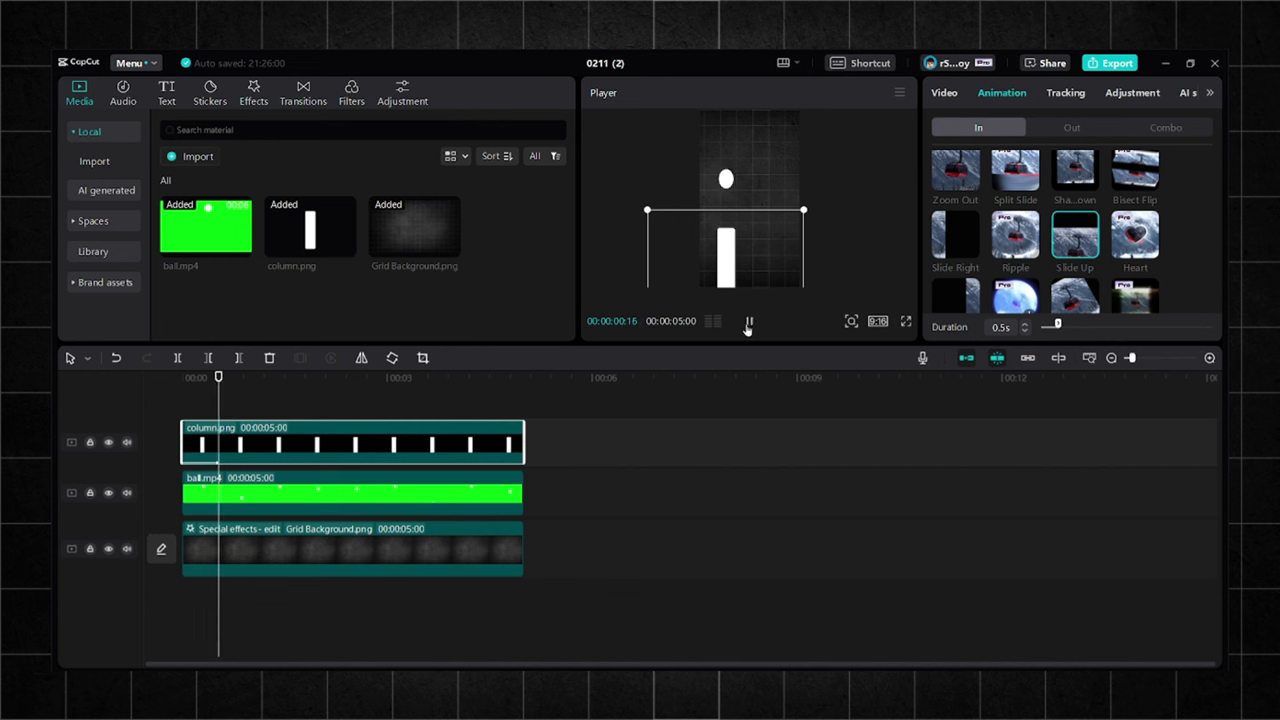
Step: Keyframe the ball clip's position at 00:00:00:16, and move it across to X 530, Y 394 at 00:00:01:14
{"action": "left_click_drag", "start_coordinate": [233, 380], "coordinate": [219, 388]}
{"action": "left_click", "coordinate": [240, 494]}
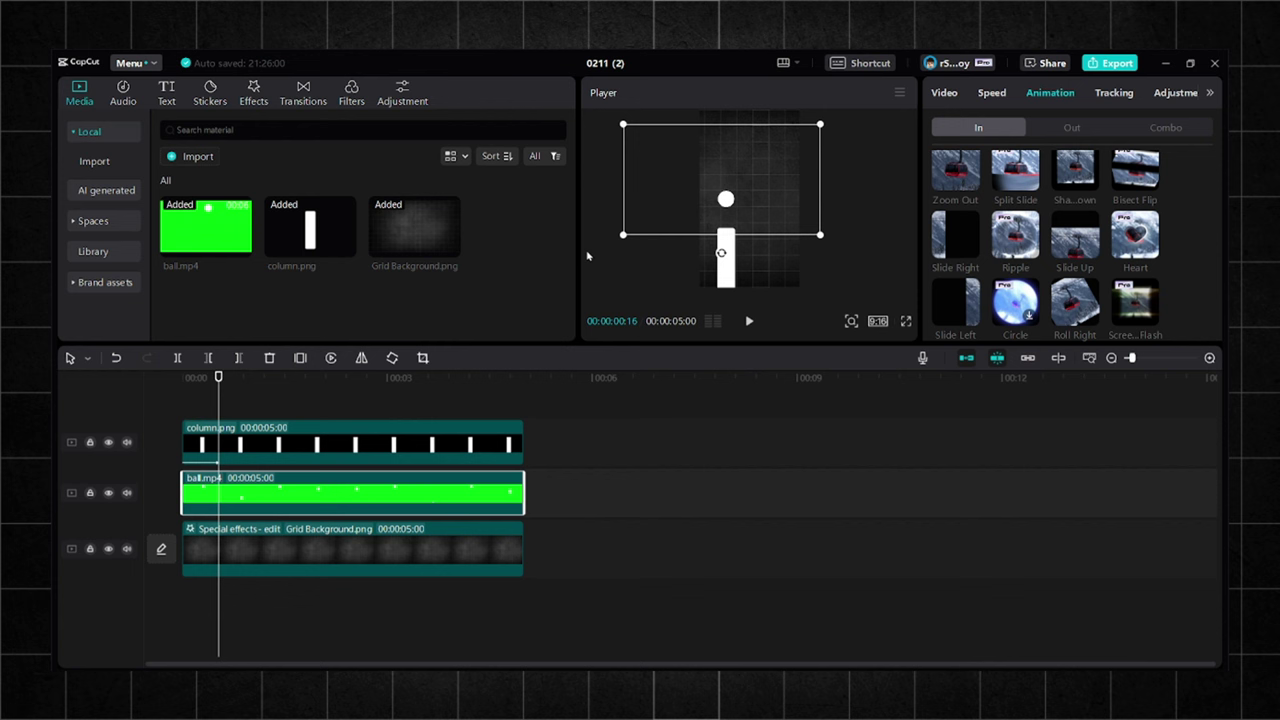
{"action": "left_click", "coordinate": [945, 96]}
{"action": "left_click", "coordinate": [966, 130]}
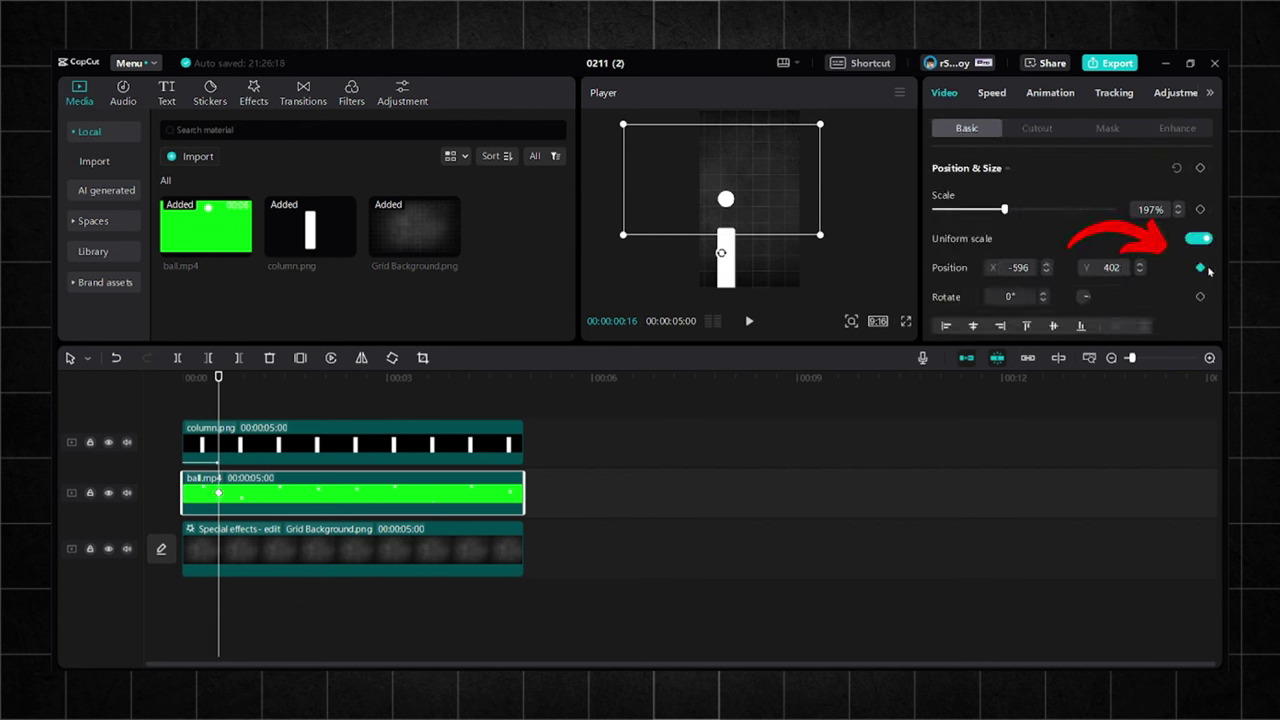
{"action": "left_click_drag", "start_coordinate": [219, 384], "coordinate": [282, 386]}
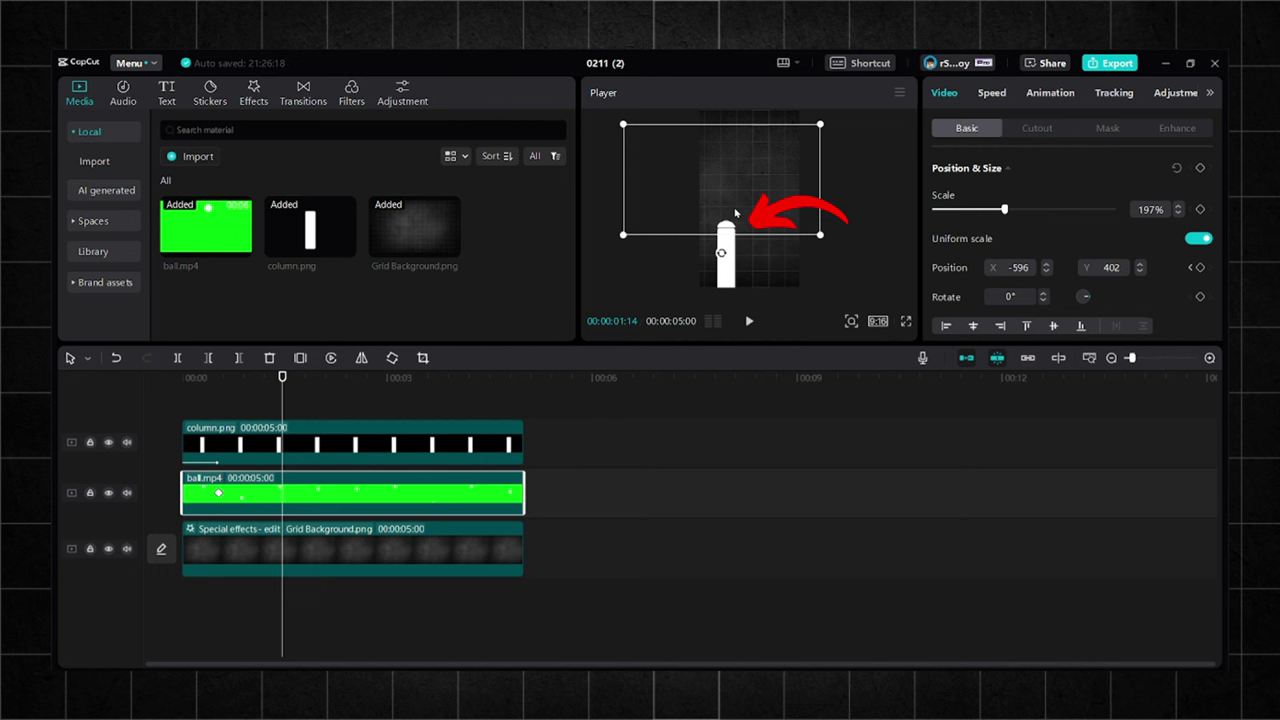
{"action": "left_click_drag", "start_coordinate": [727, 224], "coordinate": [777, 225]}
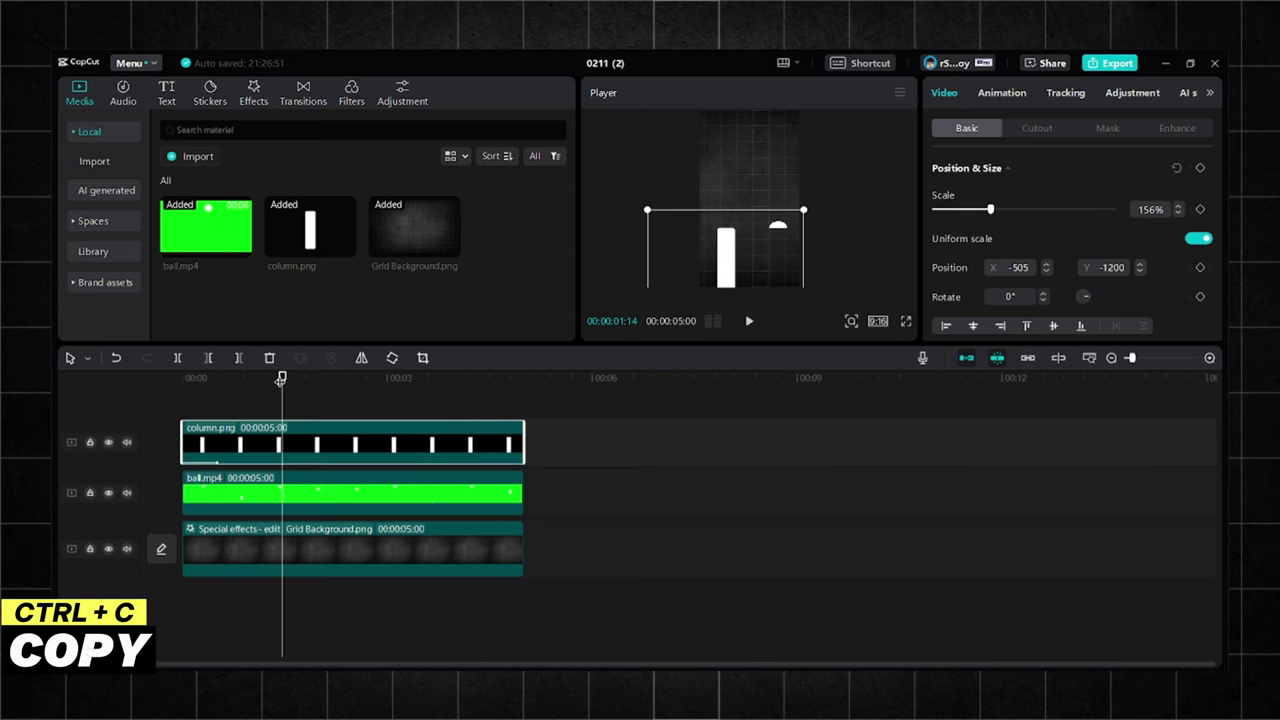
Step: Paste a copy of the column clip on a new track, start it about 17 frames in and trim its end to five seconds
{"action": "key", "text": "ctrl+v"}
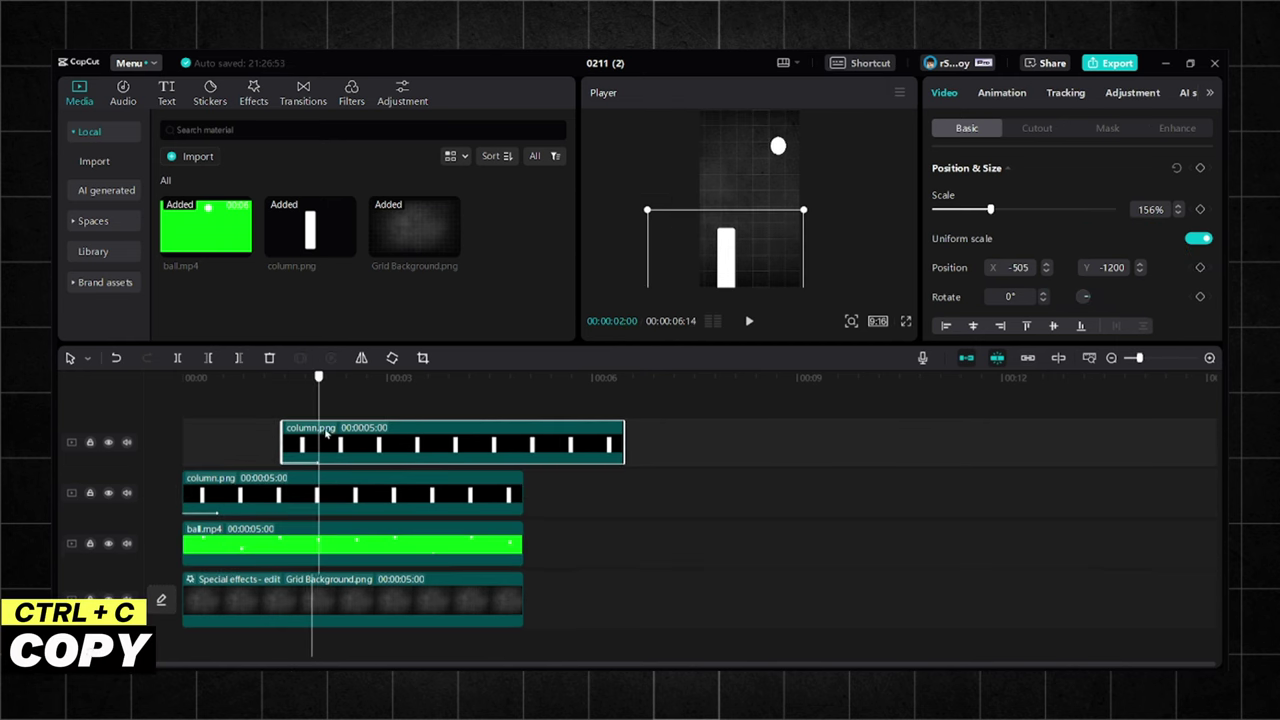
{"action": "left_click_drag", "start_coordinate": [362, 452], "coordinate": [299, 452]}
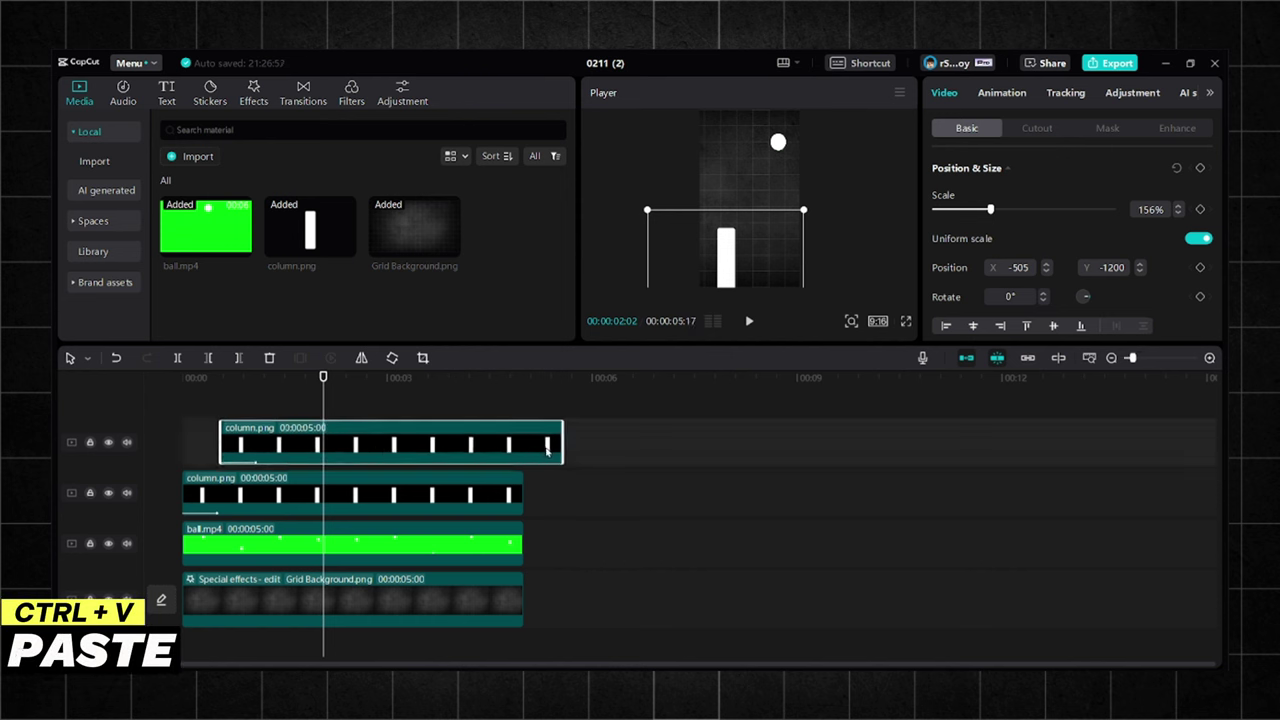
{"action": "left_click_drag", "start_coordinate": [563, 446], "coordinate": [524, 446]}
Step: Position the copied column to the right of the first one, beneath the ball, at X 610 and Y -1200
{"action": "left_click_drag", "start_coordinate": [323, 378], "coordinate": [241, 380]}
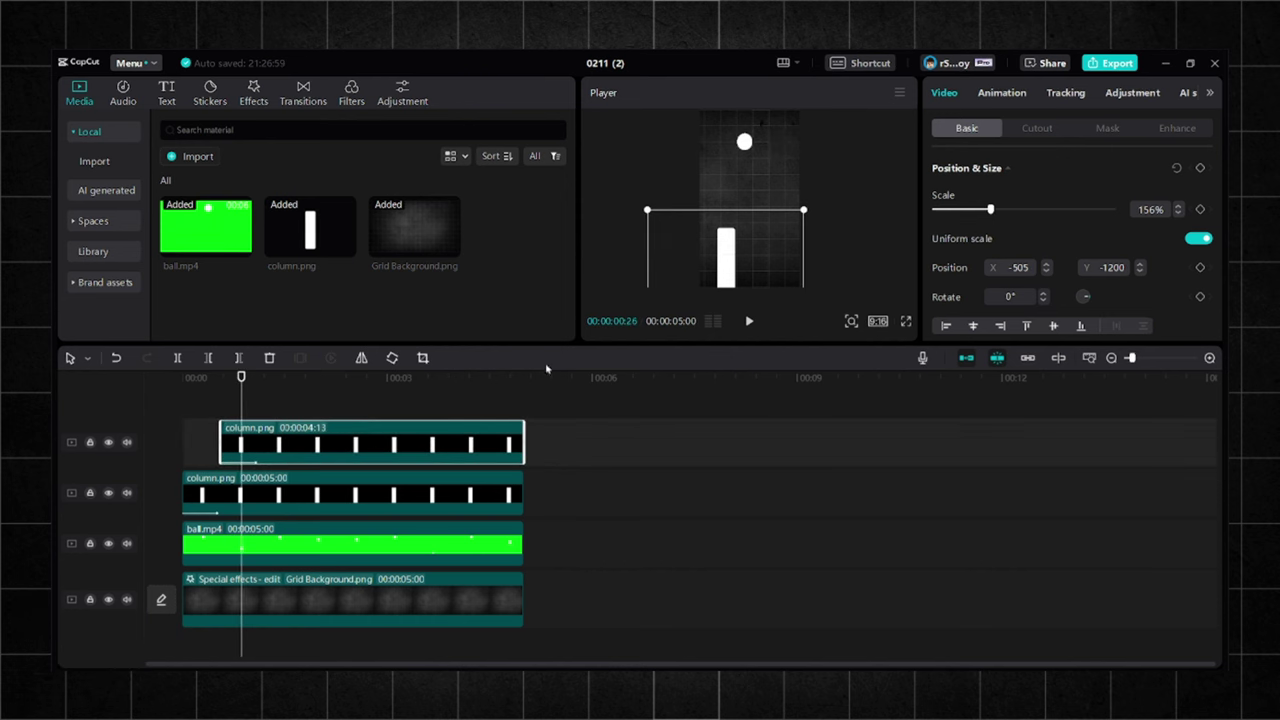
{"action": "left_click_drag", "start_coordinate": [726, 260], "coordinate": [778, 256]}
{"action": "left_click_drag", "start_coordinate": [241, 379], "coordinate": [284, 380]}
{"action": "left_click", "coordinate": [300, 492]}
{"action": "left_click", "coordinate": [320, 445]}
{"action": "left_click", "coordinate": [1111, 267]}
{"action": "type", "text": "-1200"}
{"action": "key", "text": "Return"}
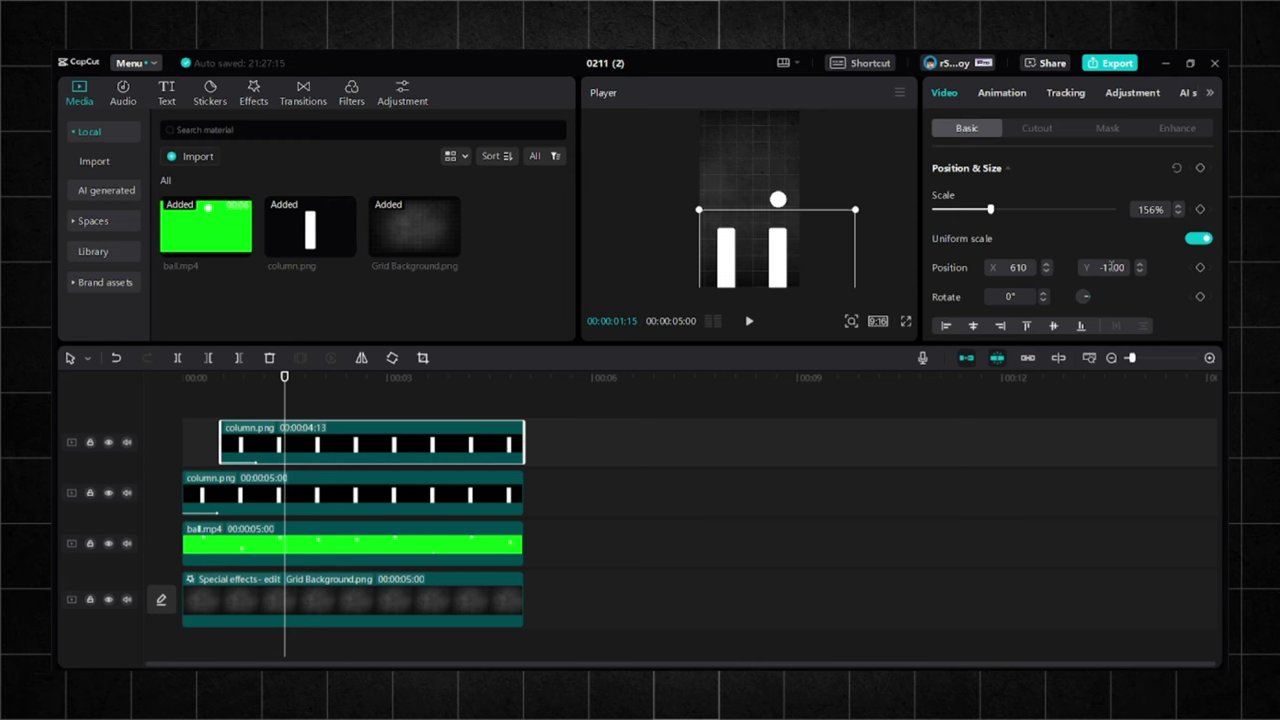
Step: Set the ball's 00:00:01:14 keyframe to X 412, Y 402, align the copied column beneath it at X 505, and preview
{"action": "left_click", "coordinate": [300, 490]}
{"action": "left_click", "coordinate": [412, 433]}
{"action": "left_click", "coordinate": [312, 538]}
{"action": "key", "text": "Left"}
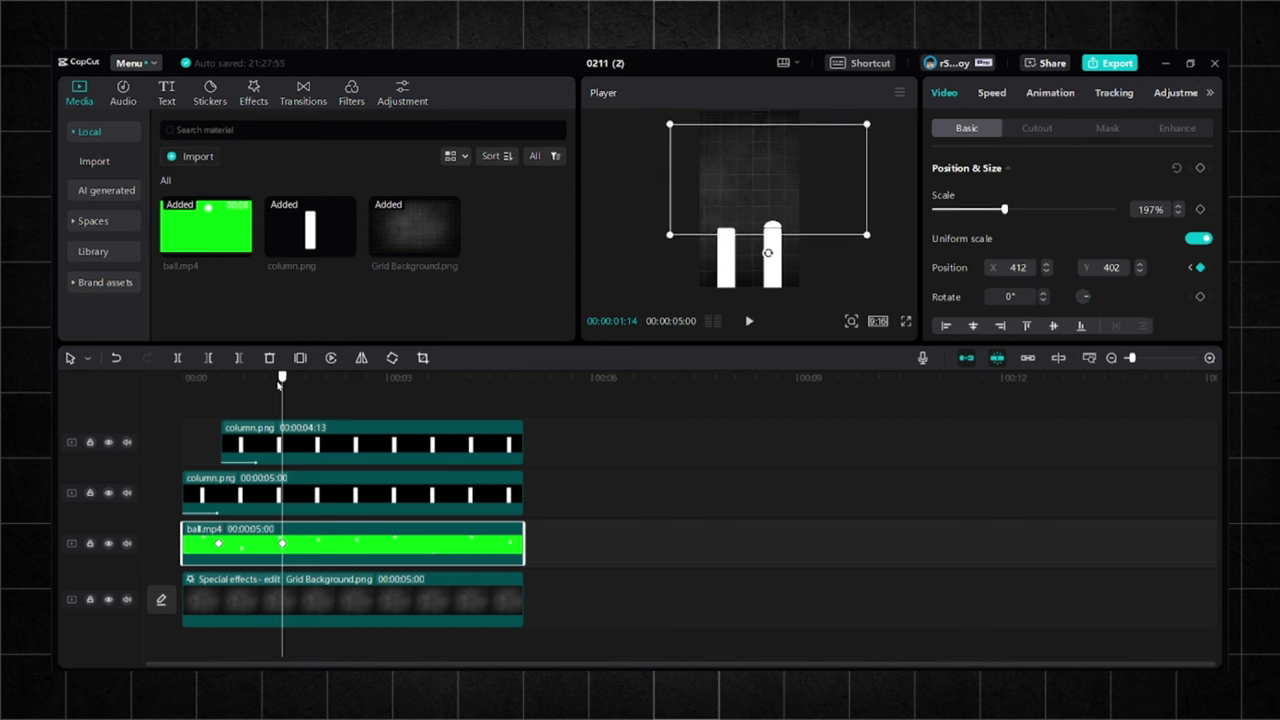
{"action": "key", "text": "Home"}
{"action": "left_click", "coordinate": [749, 323]}
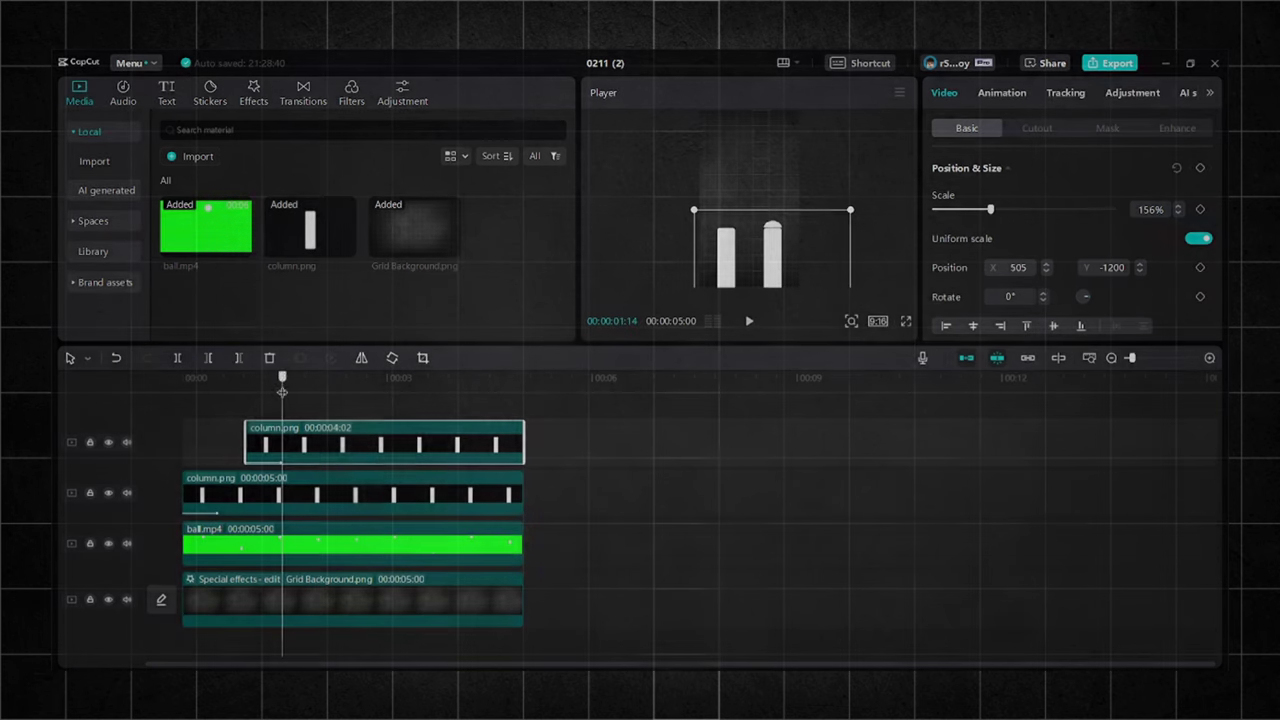
Step: Split the first column clip at 00:00:01:14 and give the part before the cut an exit animation
{"action": "left_click", "coordinate": [307, 500]}
{"action": "left_click", "coordinate": [179, 358]}
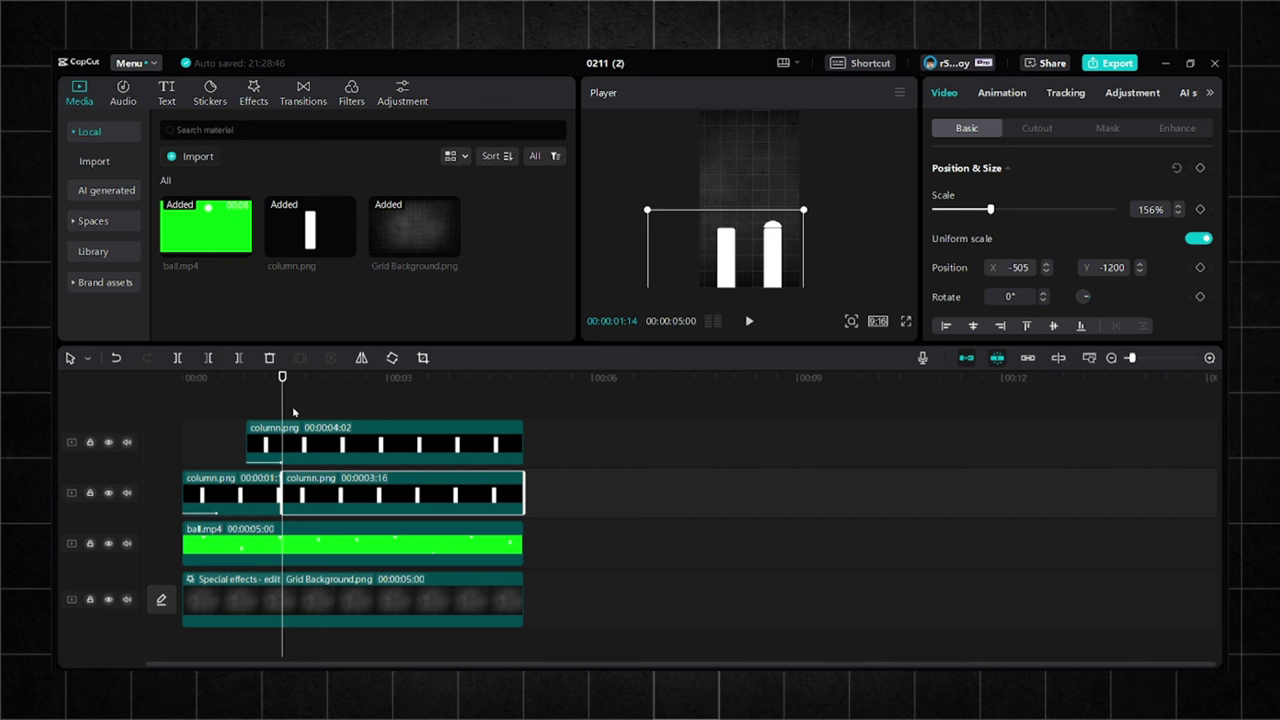
{"action": "left_click", "coordinate": [310, 438]}
{"action": "left_click", "coordinate": [1001, 92]}
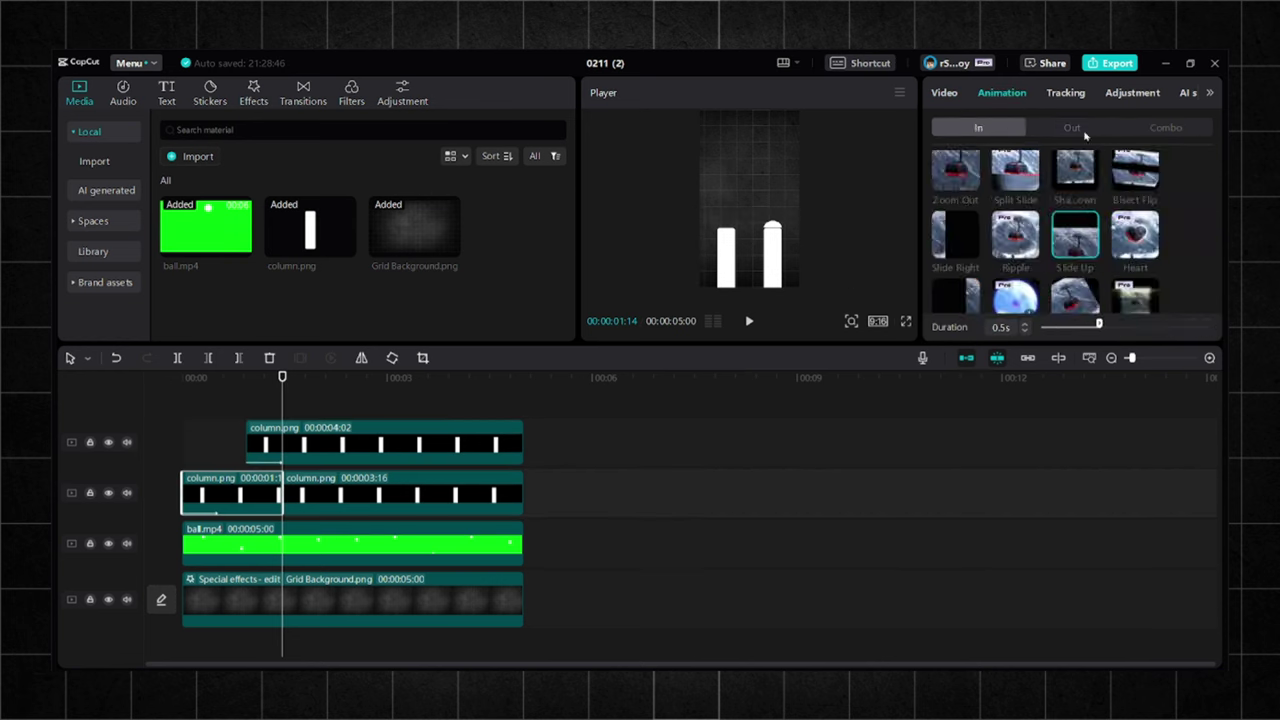
{"action": "left_click", "coordinate": [1071, 127]}
Step: Split the copied column at 00:00:01:27 and keyframe its position from X 505 at 00:00:01:14 across to the first column's place at the cut
{"action": "left_click_drag", "start_coordinate": [284, 378], "coordinate": [307, 378]}
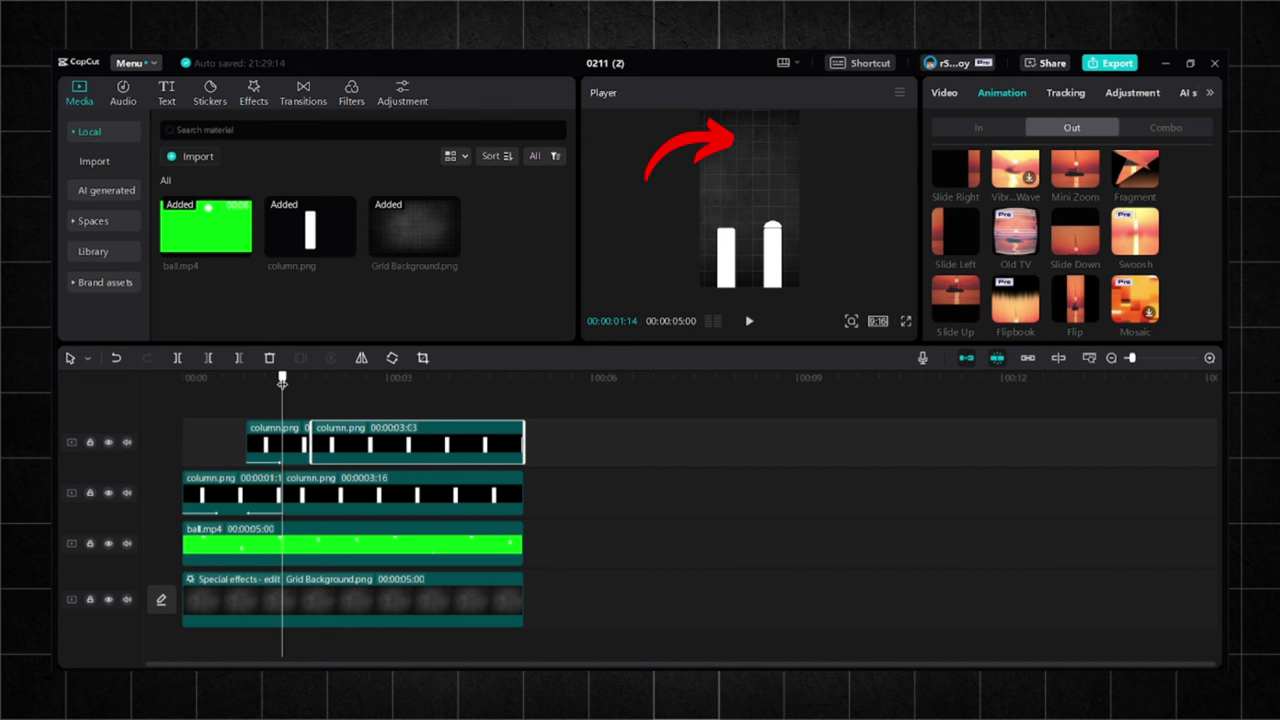
{"action": "left_click", "coordinate": [968, 128]}
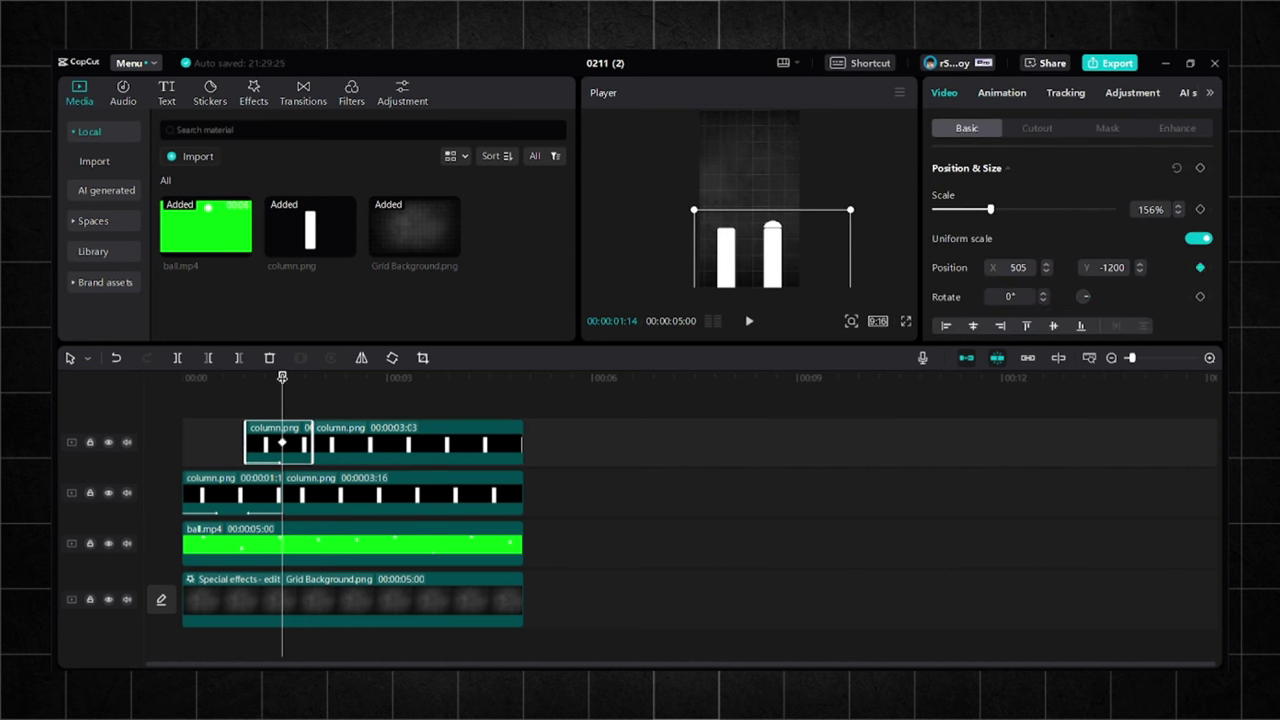
{"action": "left_click_drag", "start_coordinate": [282, 378], "coordinate": [313, 380]}
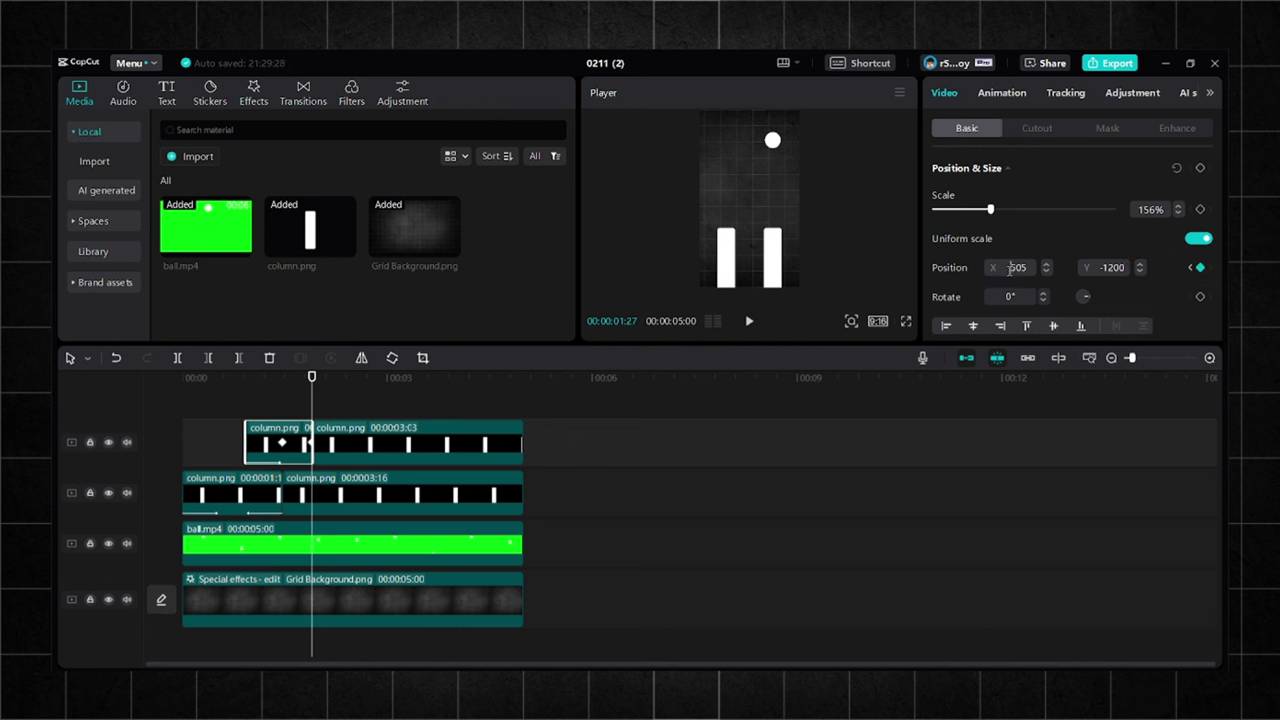
{"action": "key", "text": "Left"}
{"action": "key", "text": "Right"}
Step: Delete the copied column's part after 00:00:01:27 and move the first column's second part to start there
{"action": "left_click_drag", "start_coordinate": [332, 499], "coordinate": [361, 499]}
{"action": "left_click", "coordinate": [364, 443]}
{"action": "key", "text": "Delete"}
{"action": "left_click_drag", "start_coordinate": [245, 380], "coordinate": [312, 443]}
Step: Trim the moved column clip to end at five seconds and bring it in at X 505 with the Slide Up entrance animation
{"action": "left_click", "coordinate": [346, 496]}
{"action": "left_click", "coordinate": [320, 480]}
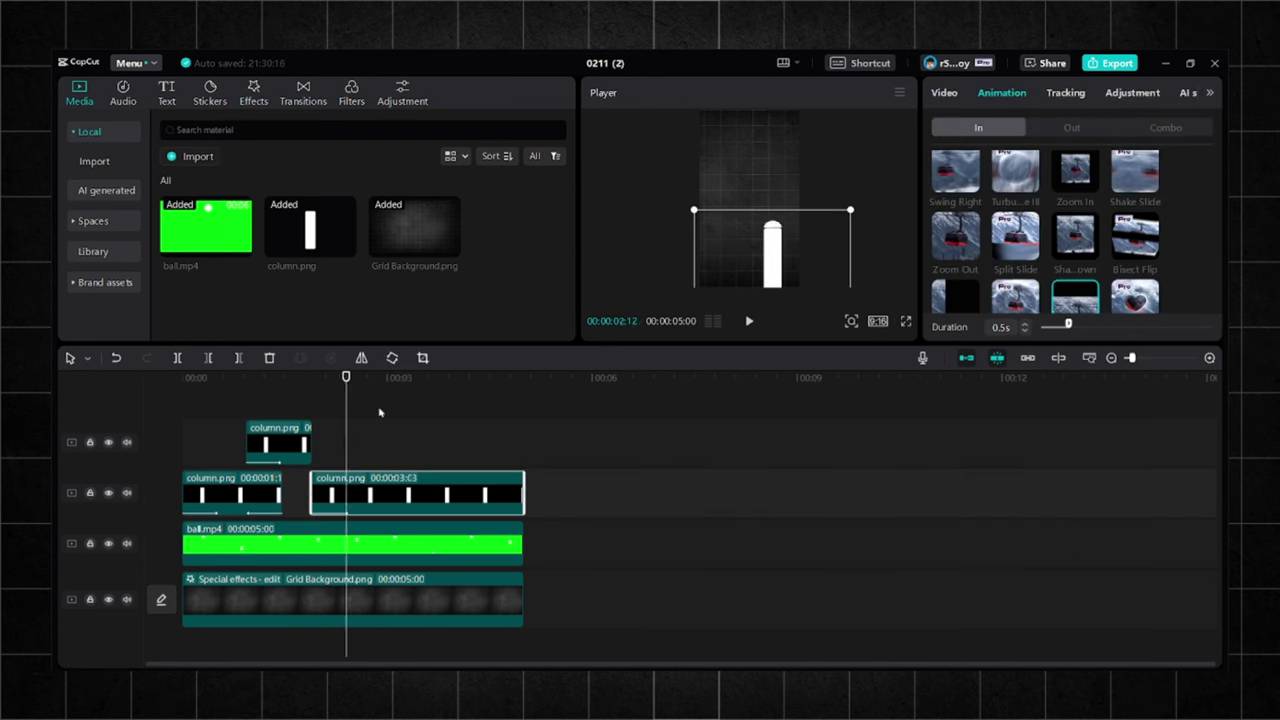
{"action": "left_click", "coordinate": [748, 321]}
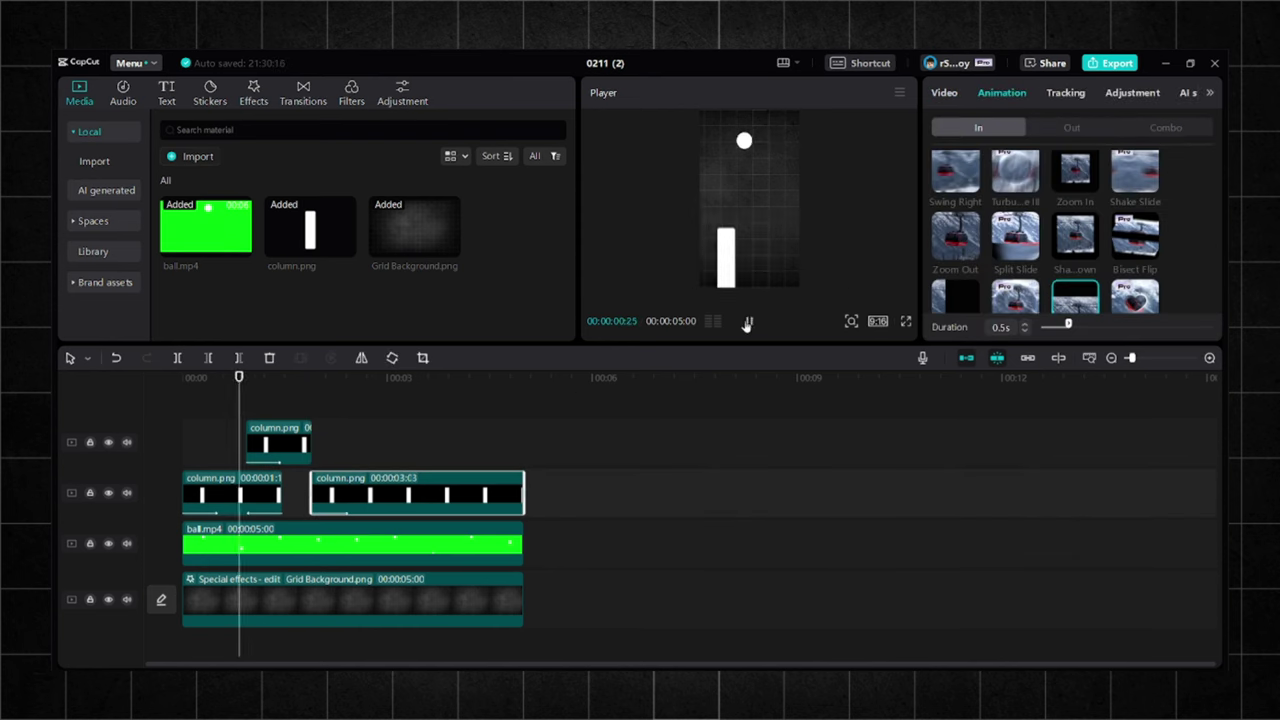
Step: Extend the upper-track column to five seconds, split it at 00:00:02:13 and give the part before the cut an exit animation
{"action": "left_click_drag", "start_coordinate": [306, 443], "coordinate": [345, 443]}
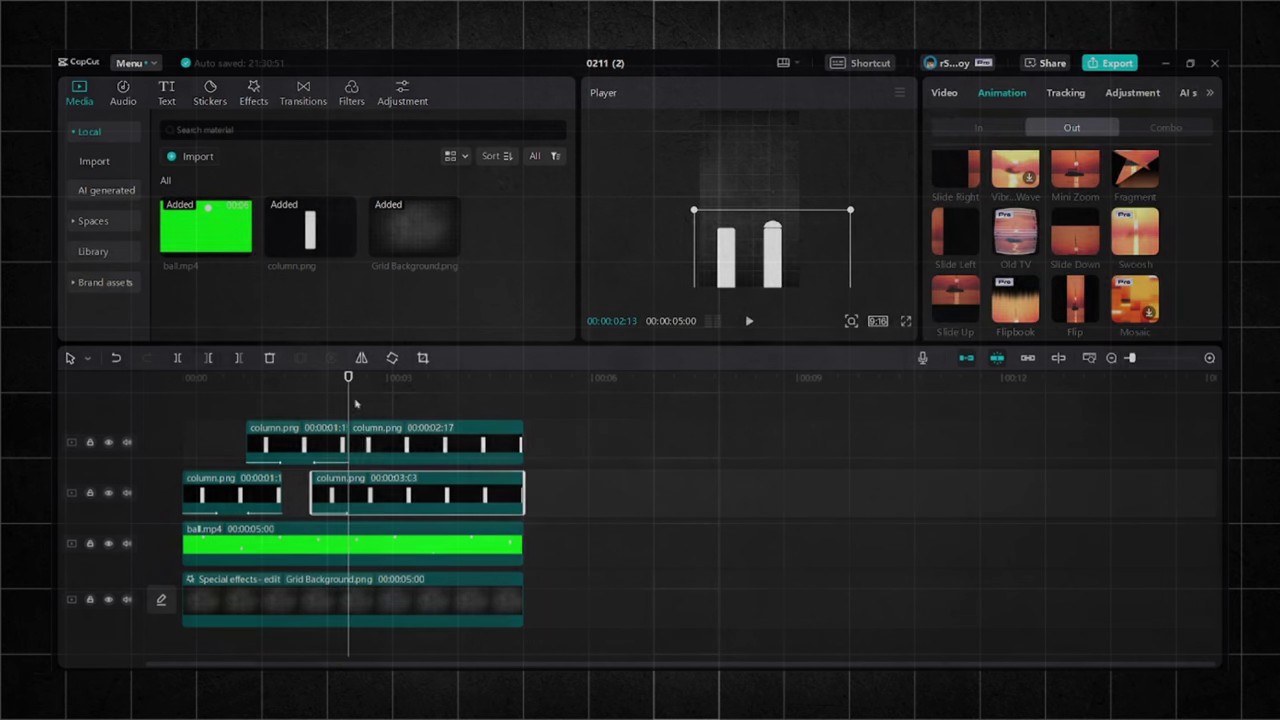
{"action": "left_click", "coordinate": [363, 442]}
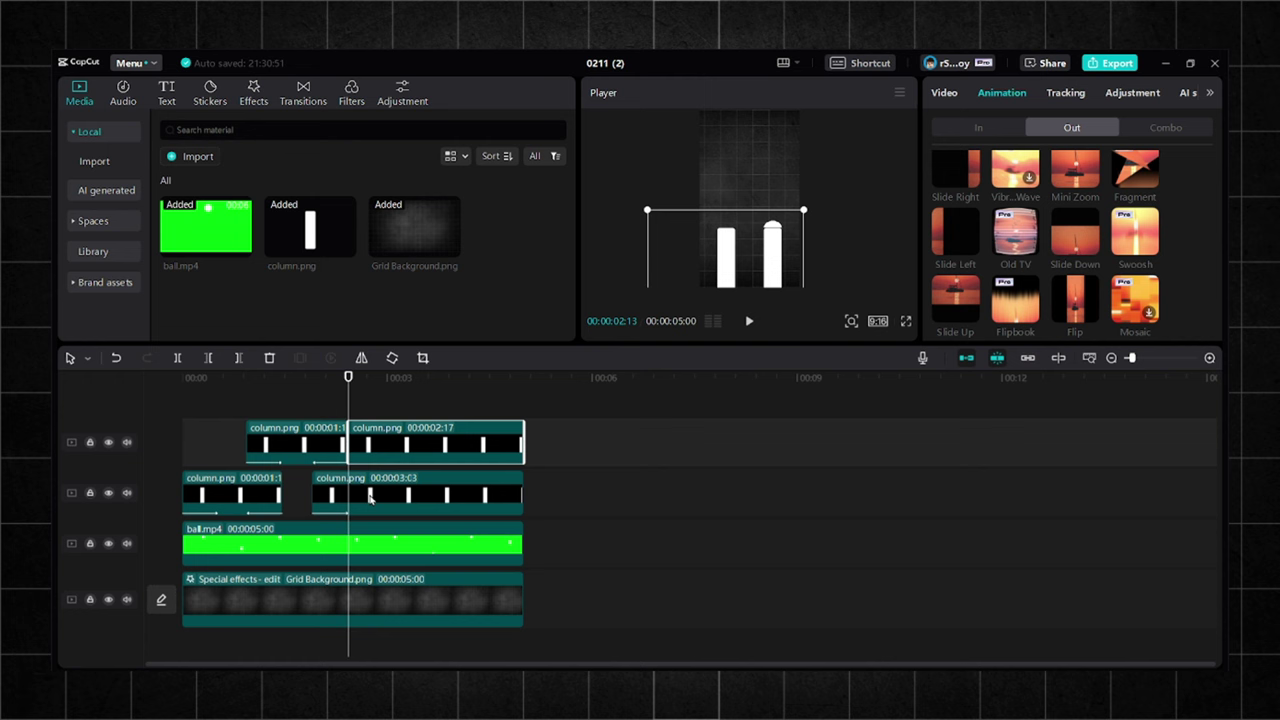
Step: Keyframe the third column's position at X 505 at 00:00:02:13, and move it to X -505 at 00:00:02:28
{"action": "left_click", "coordinate": [370, 497]}
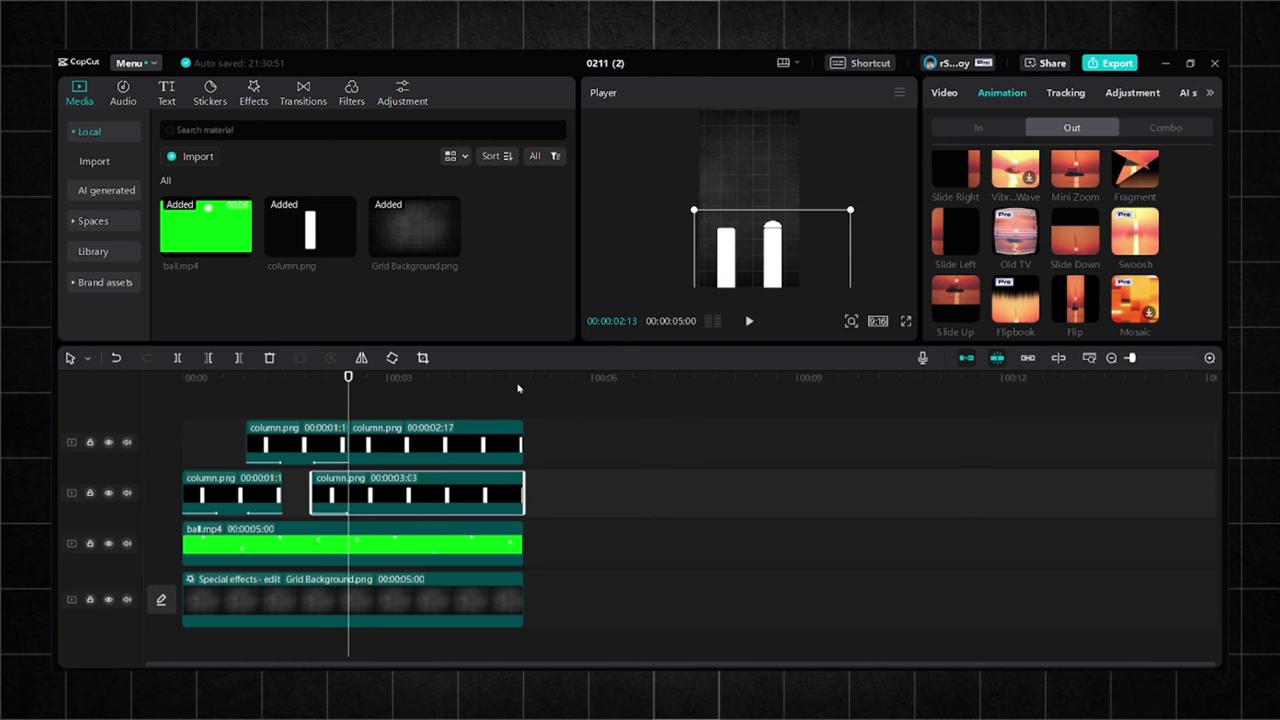
{"action": "left_click", "coordinate": [957, 127]}
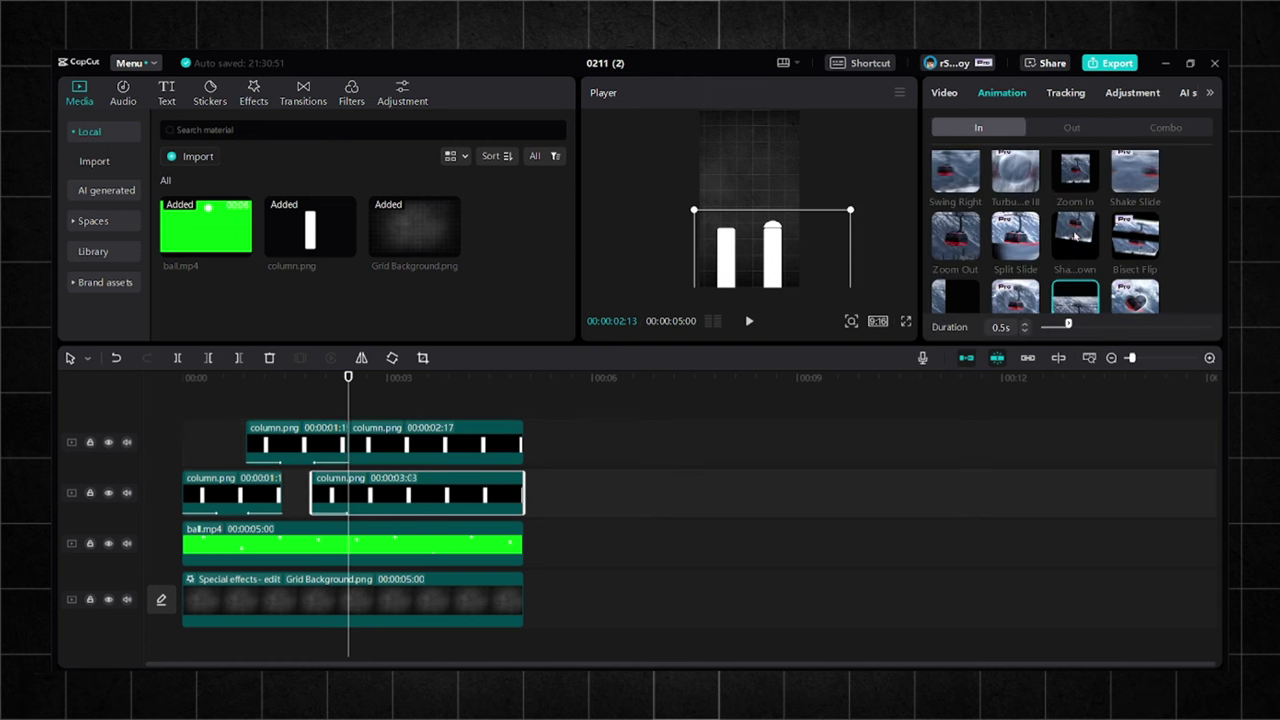
{"action": "left_click", "coordinate": [940, 95]}
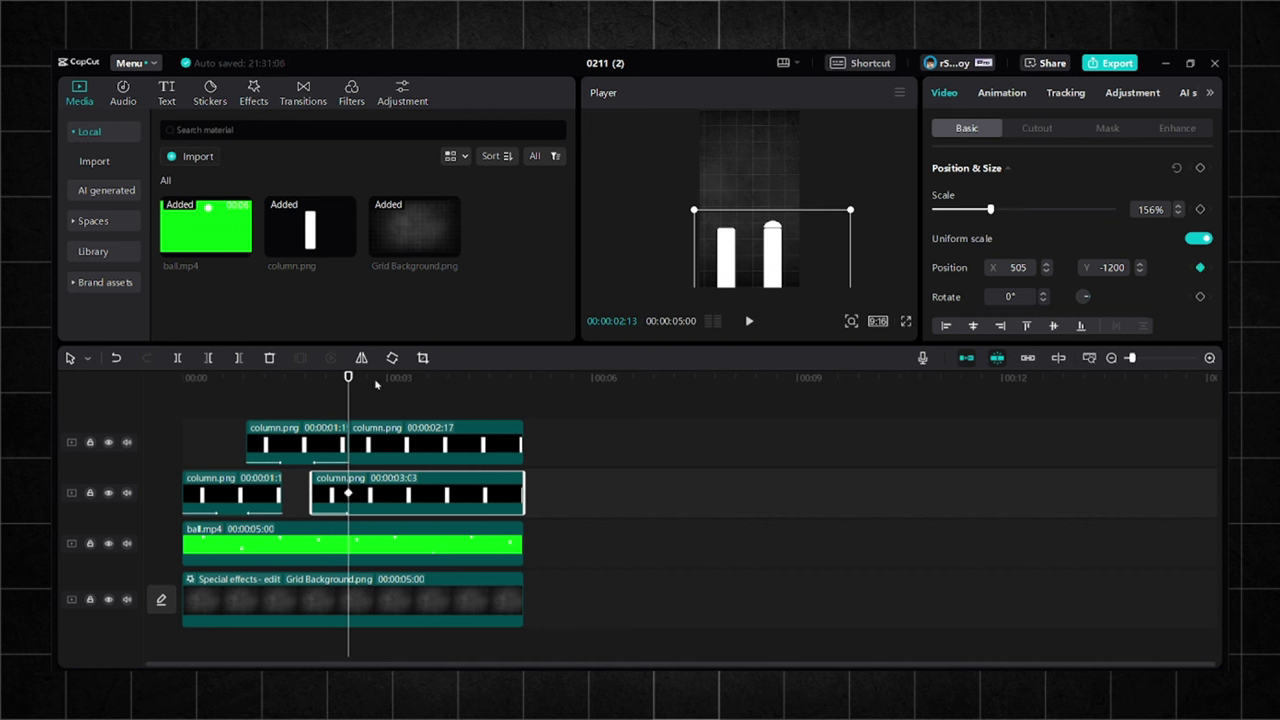
{"action": "left_click_drag", "start_coordinate": [348, 381], "coordinate": [382, 381]}
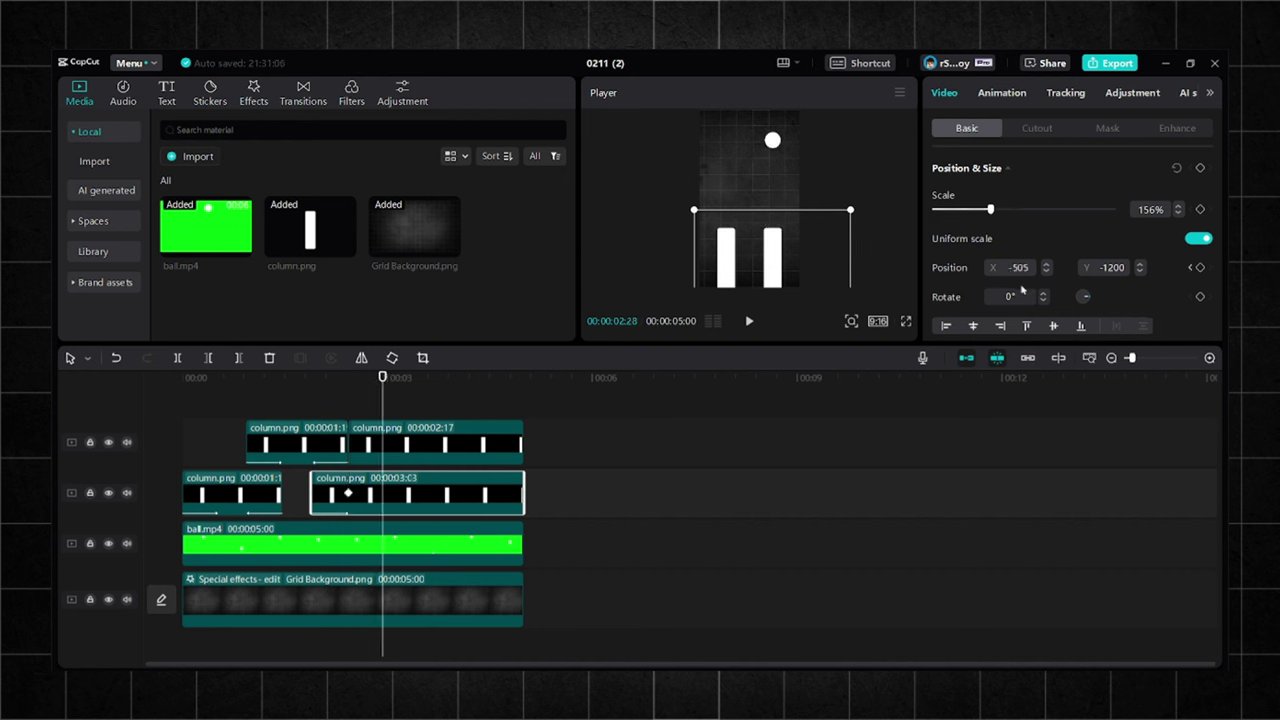
Step: Trim the last upper-track column clip to start at 00:00:02:28 and bring it in at X 505 with the Slide Up entrance animation
{"action": "left_click", "coordinate": [426, 435]}
{"action": "mouse_move", "coordinate": [383, 383]}
{"action": "left_mouse_down"}
{"action": "mouse_move", "coordinate": [321, 388]}
{"action": "mouse_move", "coordinate": [383, 382]}
{"action": "left_mouse_up"}
{"action": "left_click", "coordinate": [400, 491]}
{"action": "left_click", "coordinate": [412, 455]}
{"action": "key", "text": "q"}
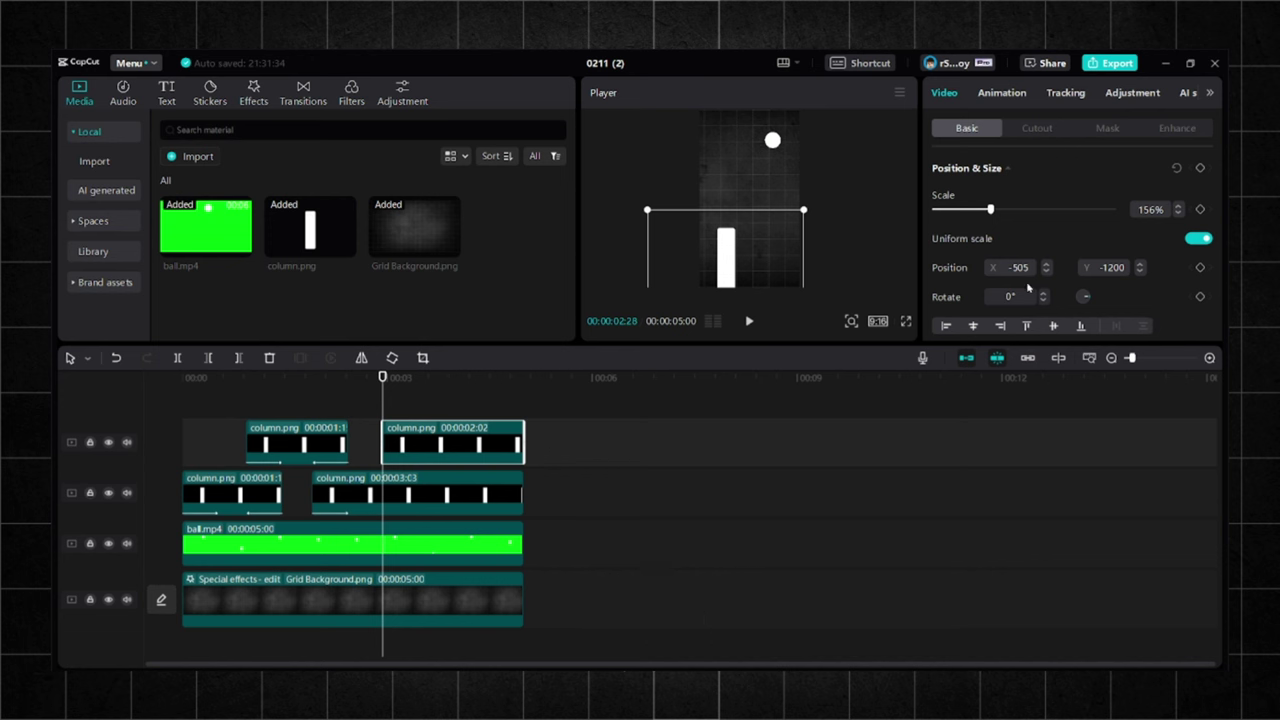
{"action": "left_click", "coordinate": [1001, 92]}
{"action": "left_click", "coordinate": [1075, 297]}
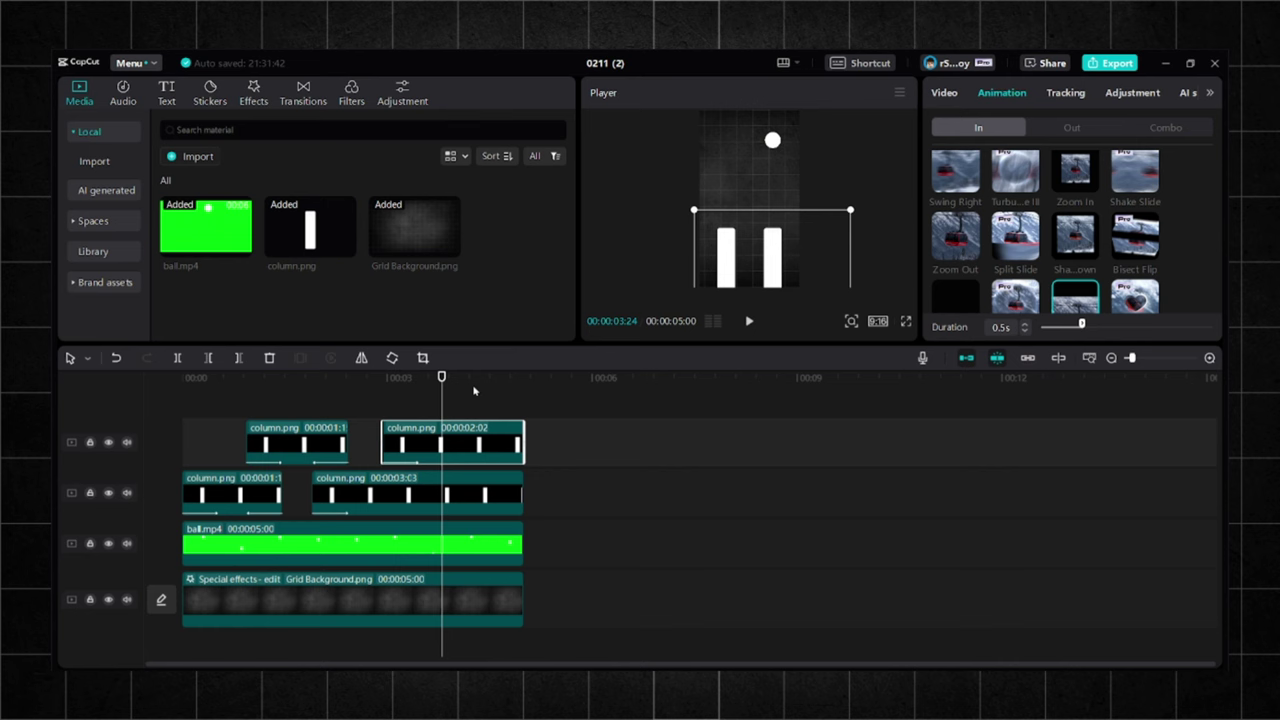
Step: Split the third column clip near 00:00:03:13 and apply the Slide Down exit animation to the part before the cut
{"action": "left_click", "coordinate": [474, 502]}
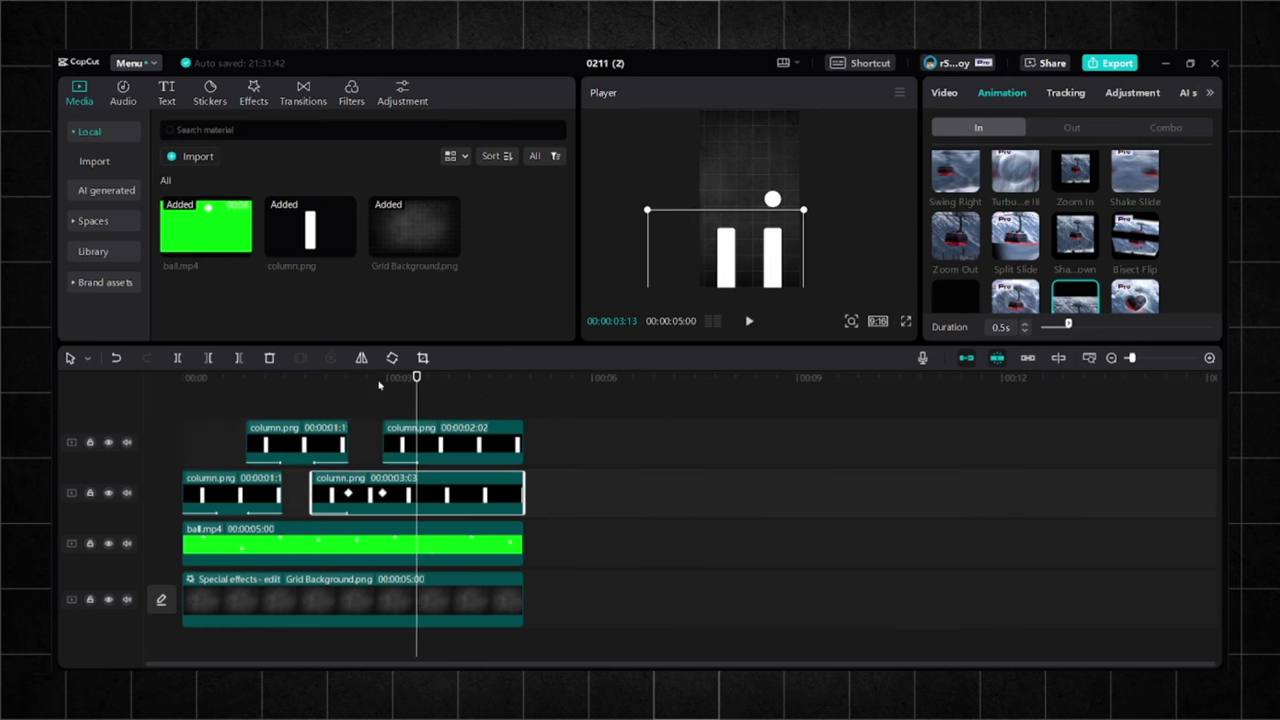
{"action": "left_click", "coordinate": [180, 360]}
{"action": "left_click", "coordinate": [1041, 133]}
{"action": "left_click", "coordinate": [1075, 232]}
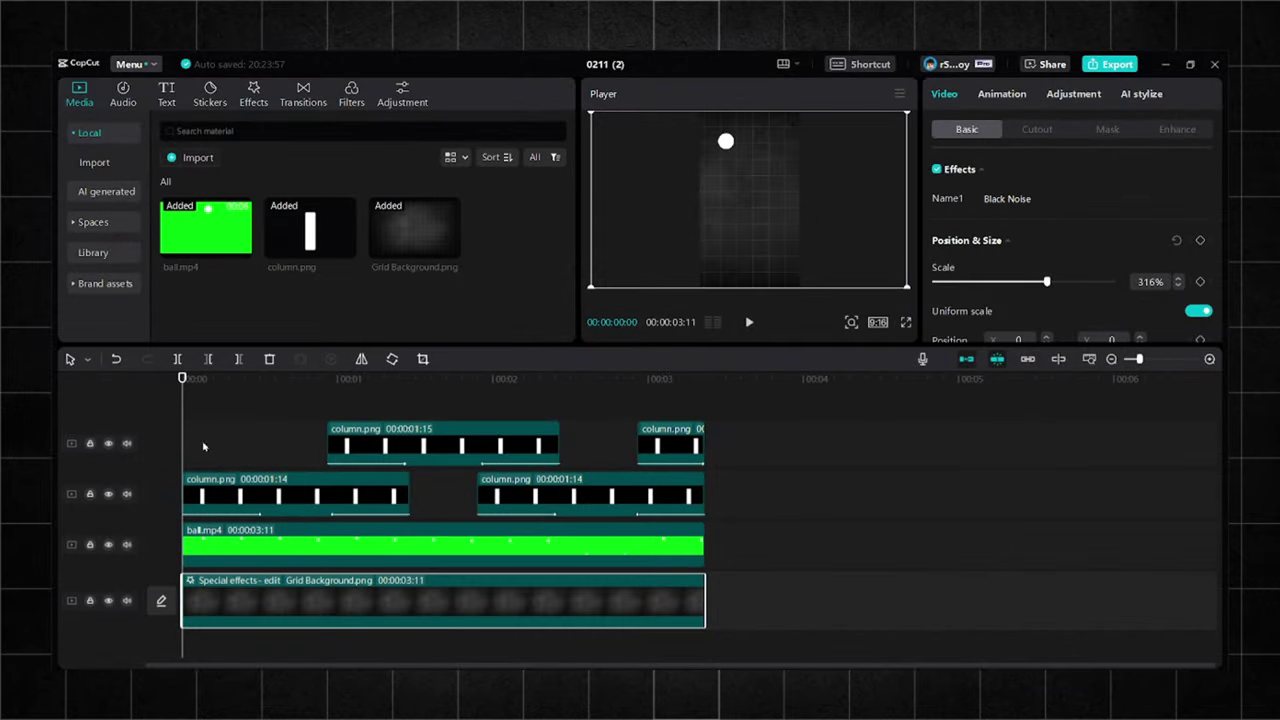
Step: Keyframe the grid background's position at X 0 at 00:00:00:16, move it to X -300 at 00:00:03:11, and preview the animation
{"action": "left_click", "coordinate": [238, 548]}
{"action": "left_click_drag", "start_coordinate": [180, 379], "coordinate": [265, 397]}
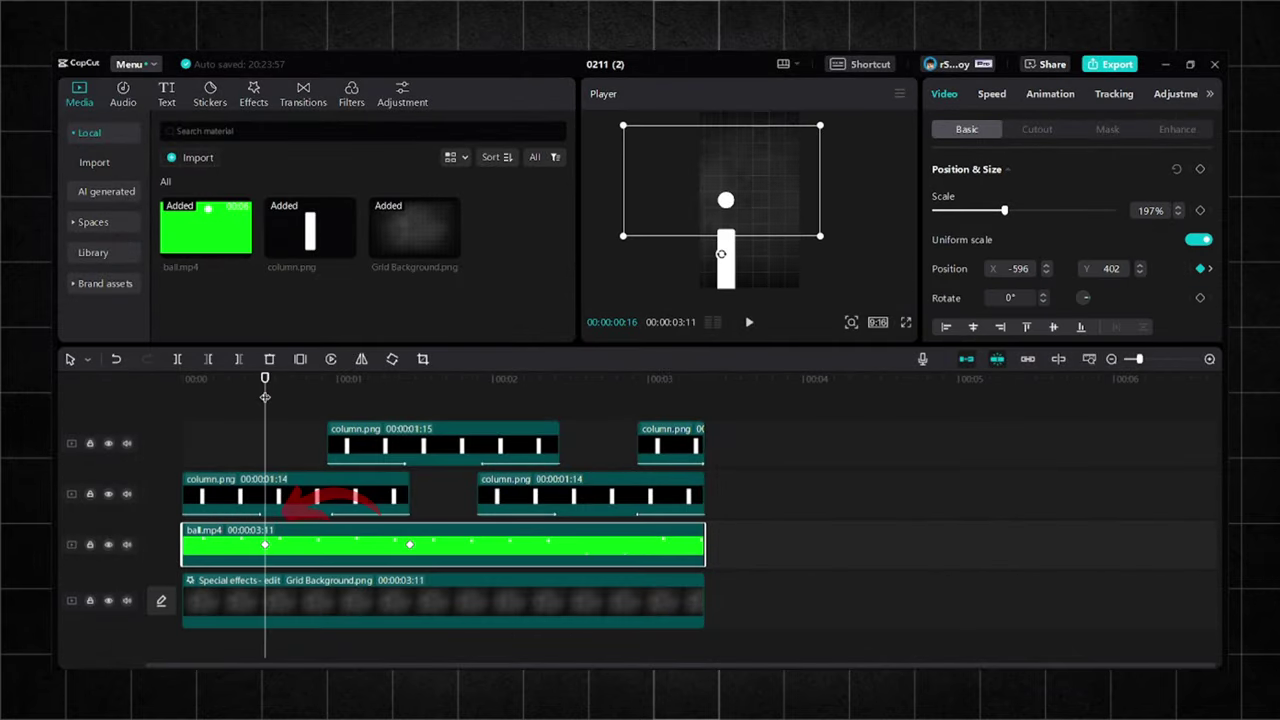
{"action": "left_click", "coordinate": [286, 606]}
{"action": "scroll", "coordinate": [1022, 263], "scroll_direction": "down", "scroll_amount": 2}
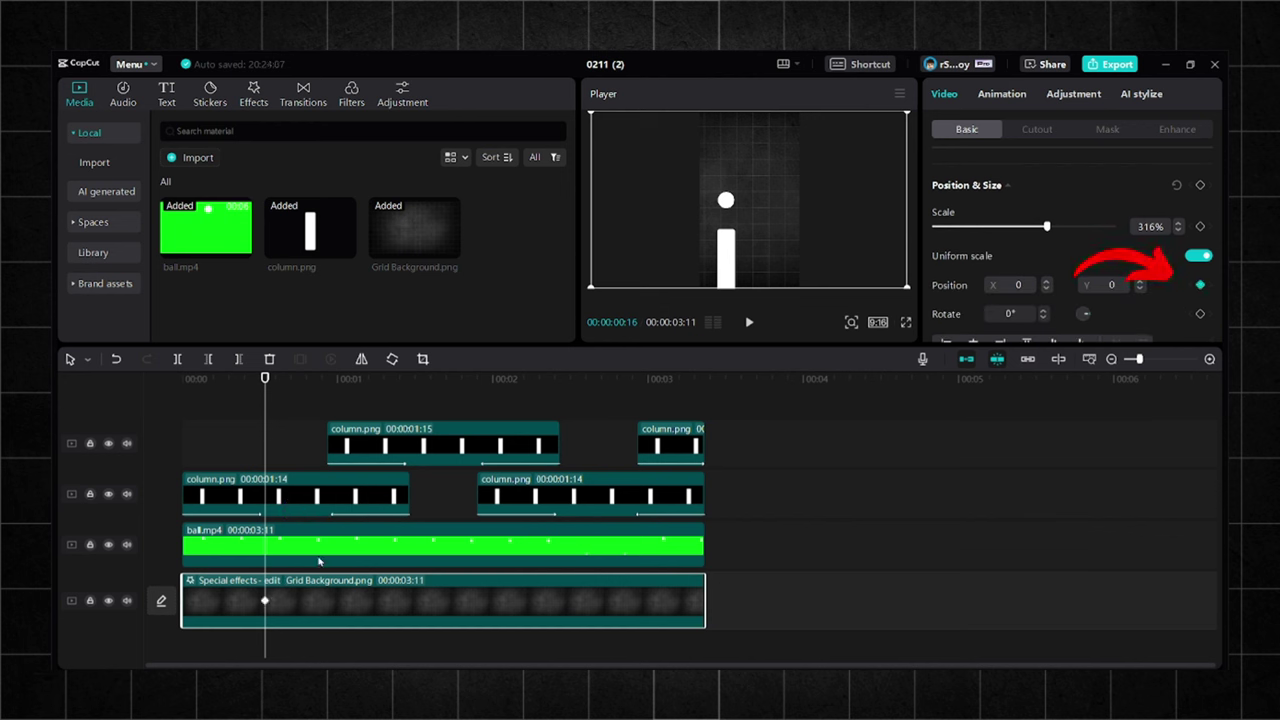
{"action": "left_click_drag", "start_coordinate": [266, 378], "coordinate": [713, 467]}
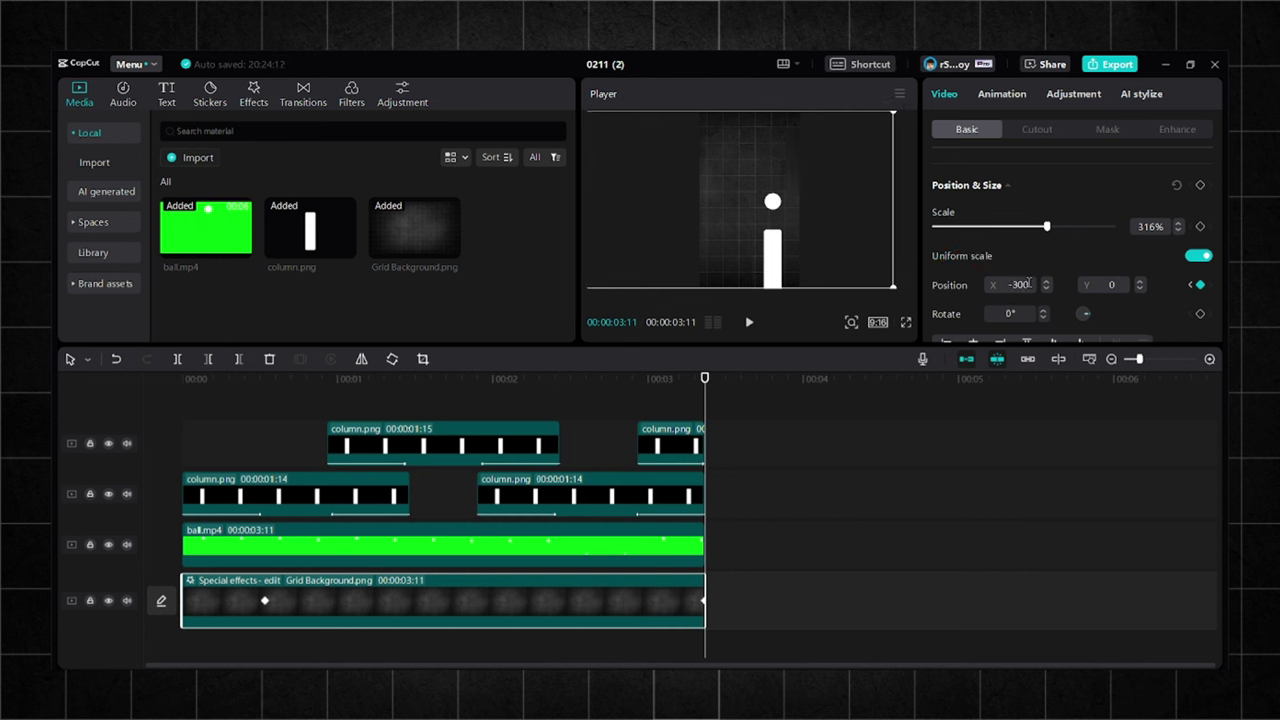
{"action": "left_click_drag", "start_coordinate": [704, 388], "coordinate": [180, 390]}
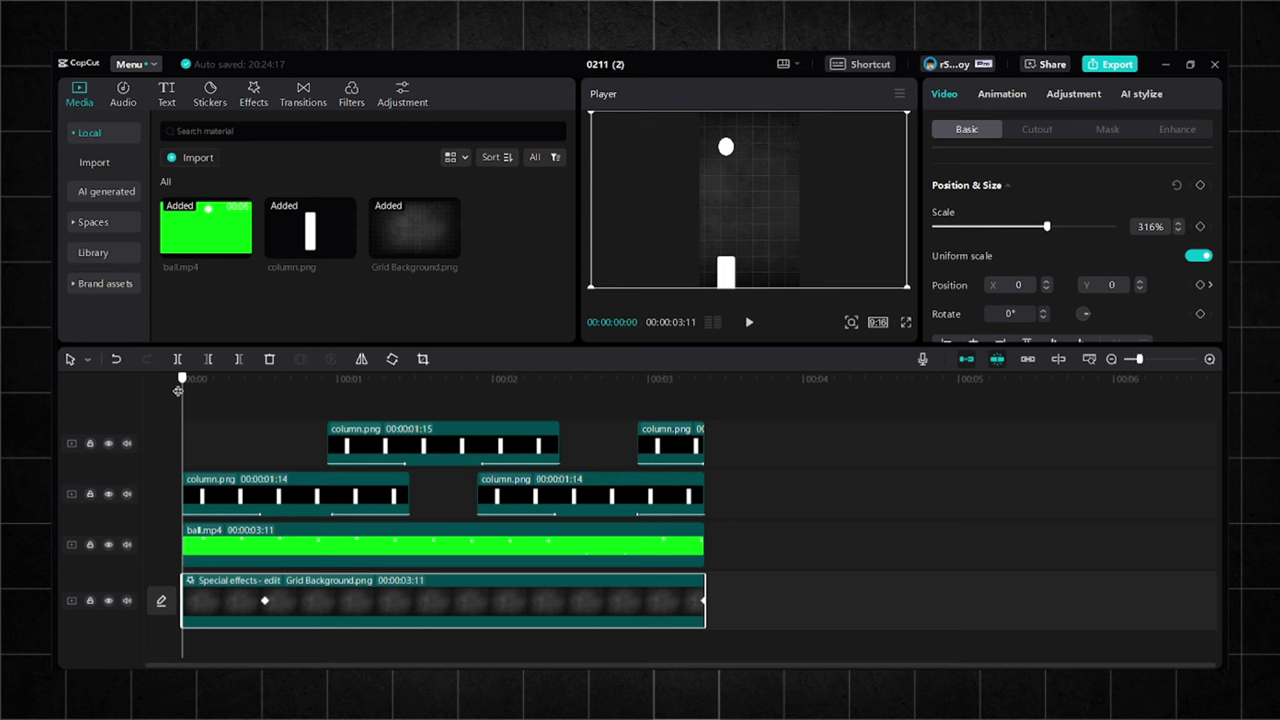
{"action": "left_click", "coordinate": [751, 326]}
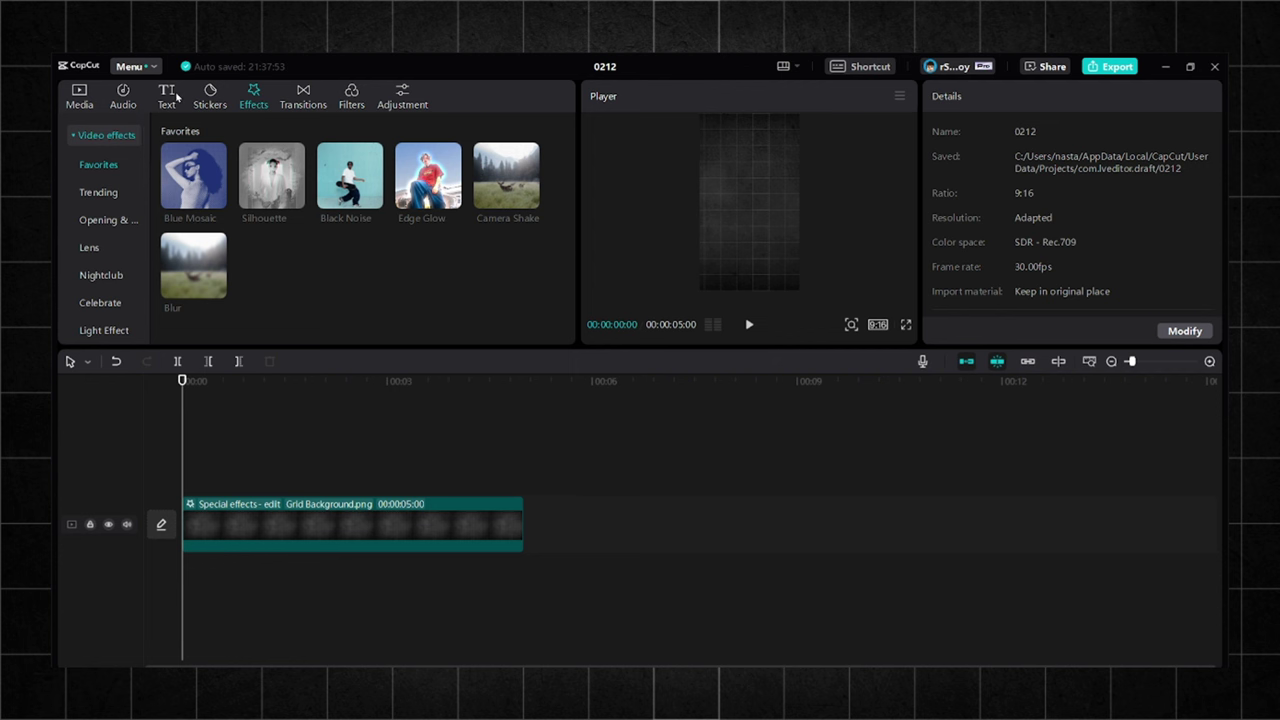
Step: Add a default text clip above the grid background in the 0212 project and extend it to five seconds
{"action": "left_click", "coordinate": [170, 96]}
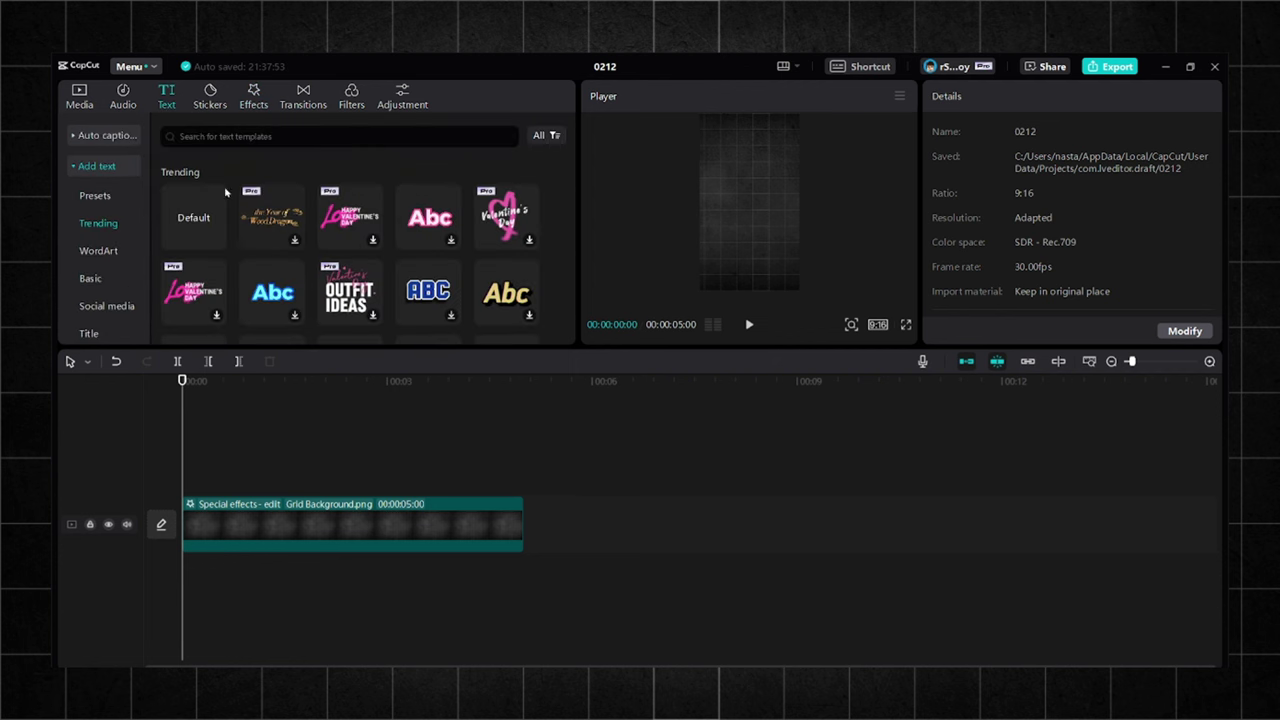
{"action": "left_click", "coordinate": [216, 240]}
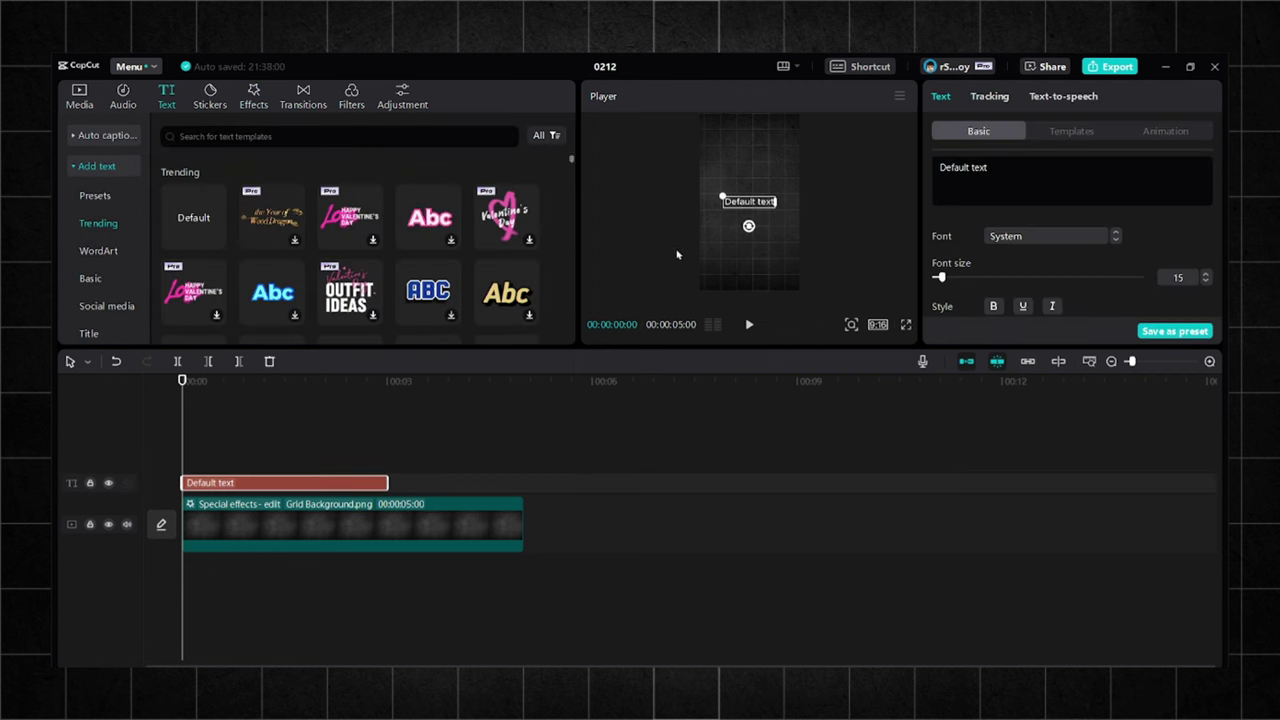
{"action": "left_click_drag", "start_coordinate": [389, 486], "coordinate": [510, 486]}
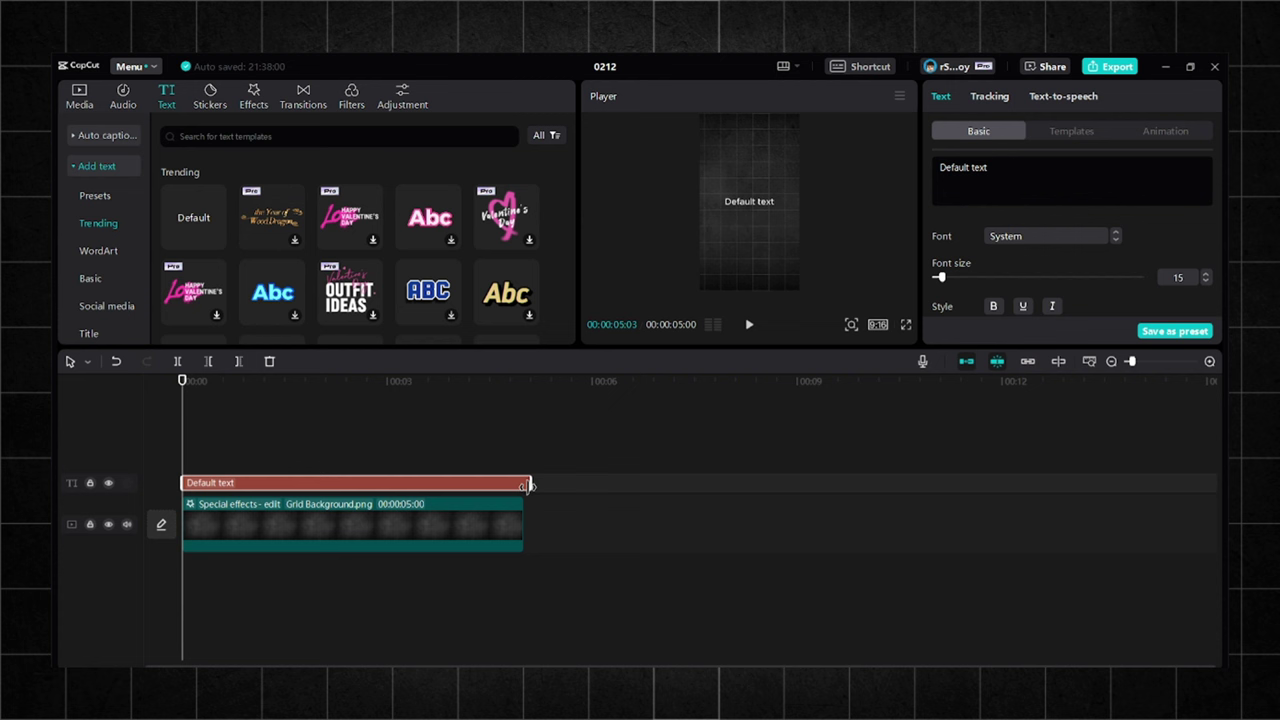
Step: Replace the default text with a single period and set its font size to 300
{"action": "type", "text": "."}
{"action": "scroll", "coordinate": [1070, 200], "scroll_direction": "down", "scroll_amount": 2}
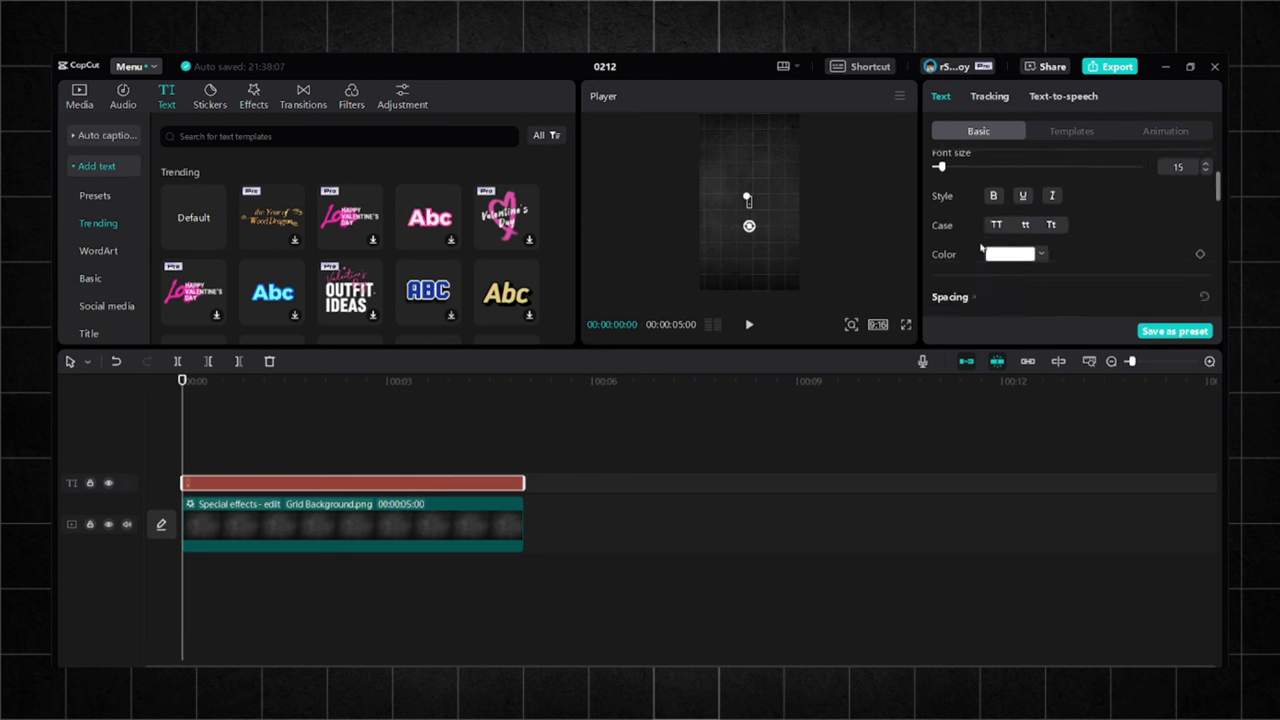
{"action": "scroll", "coordinate": [1070, 200], "scroll_direction": "up", "scroll_amount": 2}
{"action": "left_click_drag", "start_coordinate": [940, 277], "coordinate": [1112, 277]}
Step: Scale the dot to 272% and move it up to Y 2177 so it sits near the middle of the frame
{"action": "scroll", "coordinate": [1110, 290], "scroll_direction": "down", "scroll_amount": 5}
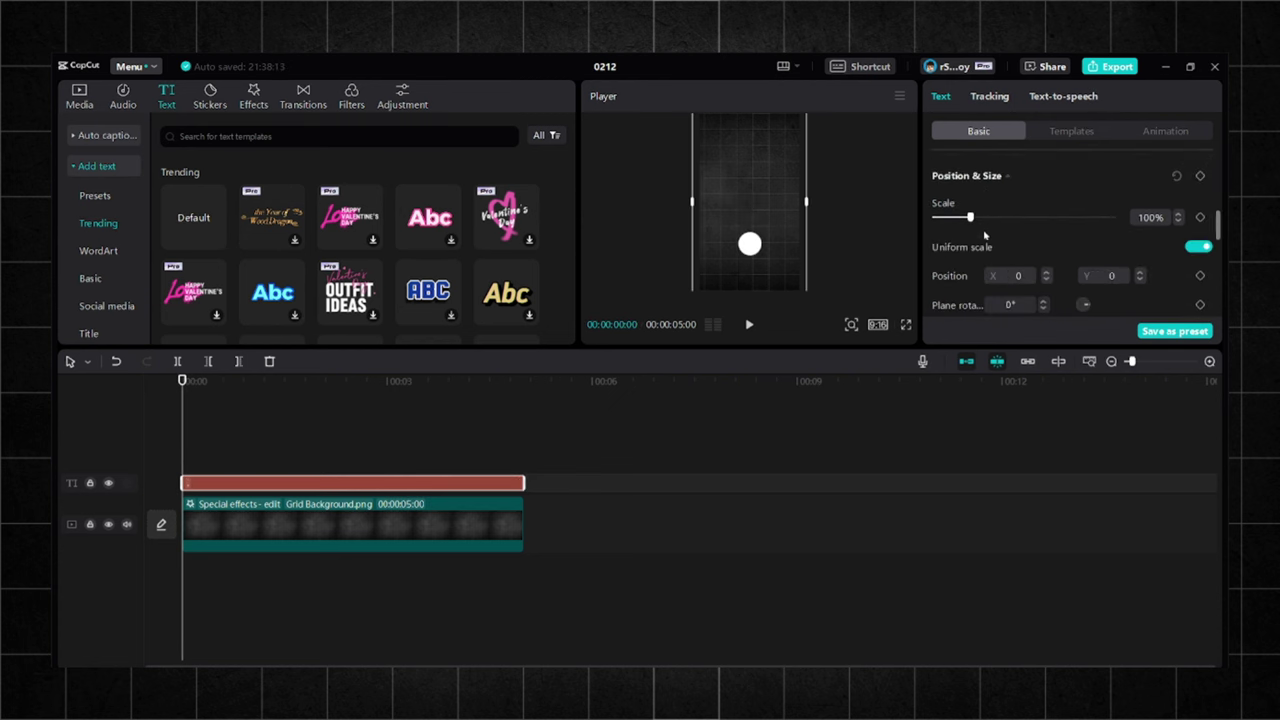
{"action": "left_click_drag", "start_coordinate": [972, 217], "coordinate": [1000, 218]}
{"action": "left_click_drag", "start_coordinate": [751, 182], "coordinate": [751, 140]}
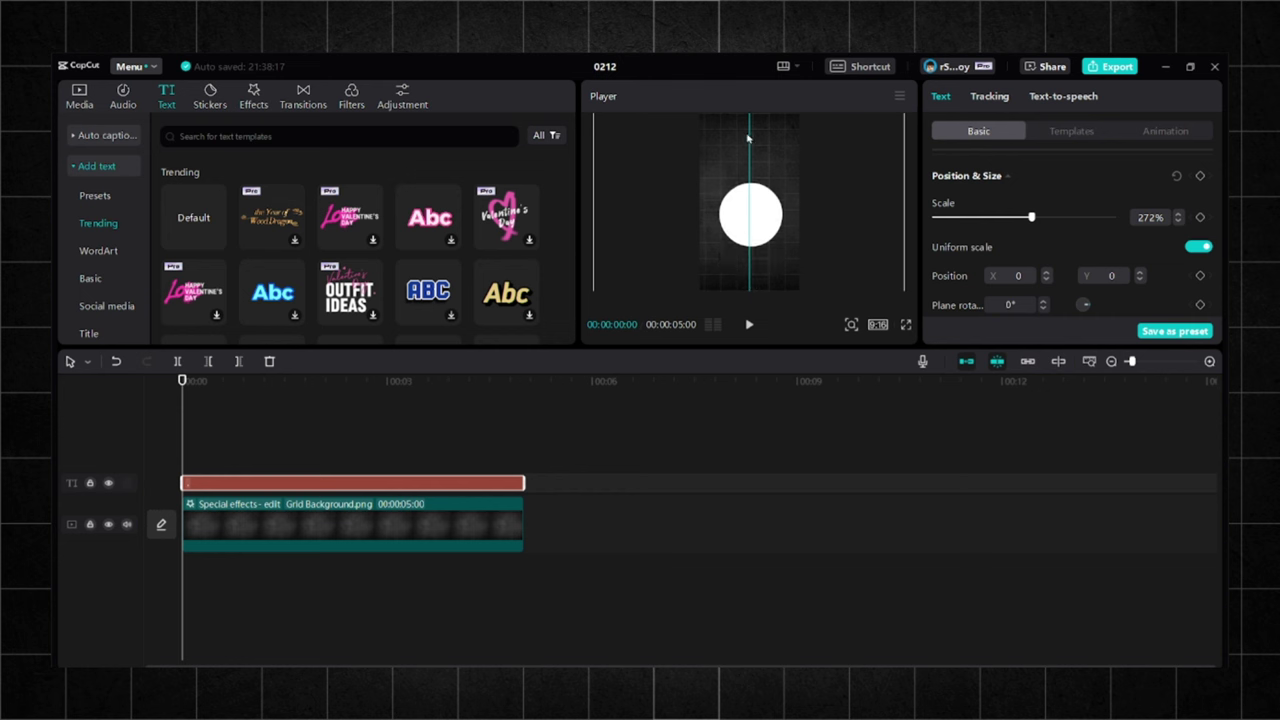
{"action": "left_click", "coordinate": [690, 437]}
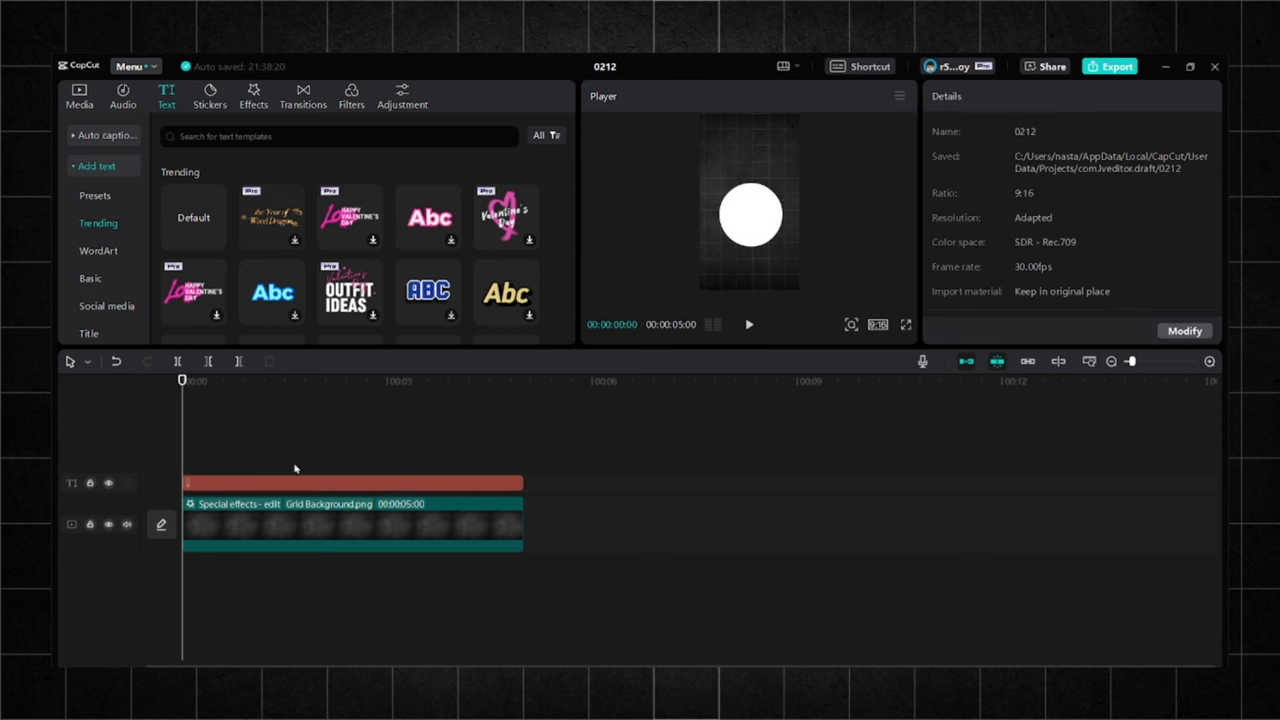
Step: Change the dot's fill color to bright green
{"action": "left_click", "coordinate": [268, 483]}
{"action": "scroll", "coordinate": [998, 271], "scroll_direction": "down", "scroll_amount": 2}
{"action": "left_click", "coordinate": [1011, 255]}
{"action": "left_click", "coordinate": [1120, 277]}
{"action": "left_click", "coordinate": [1115, 232]}
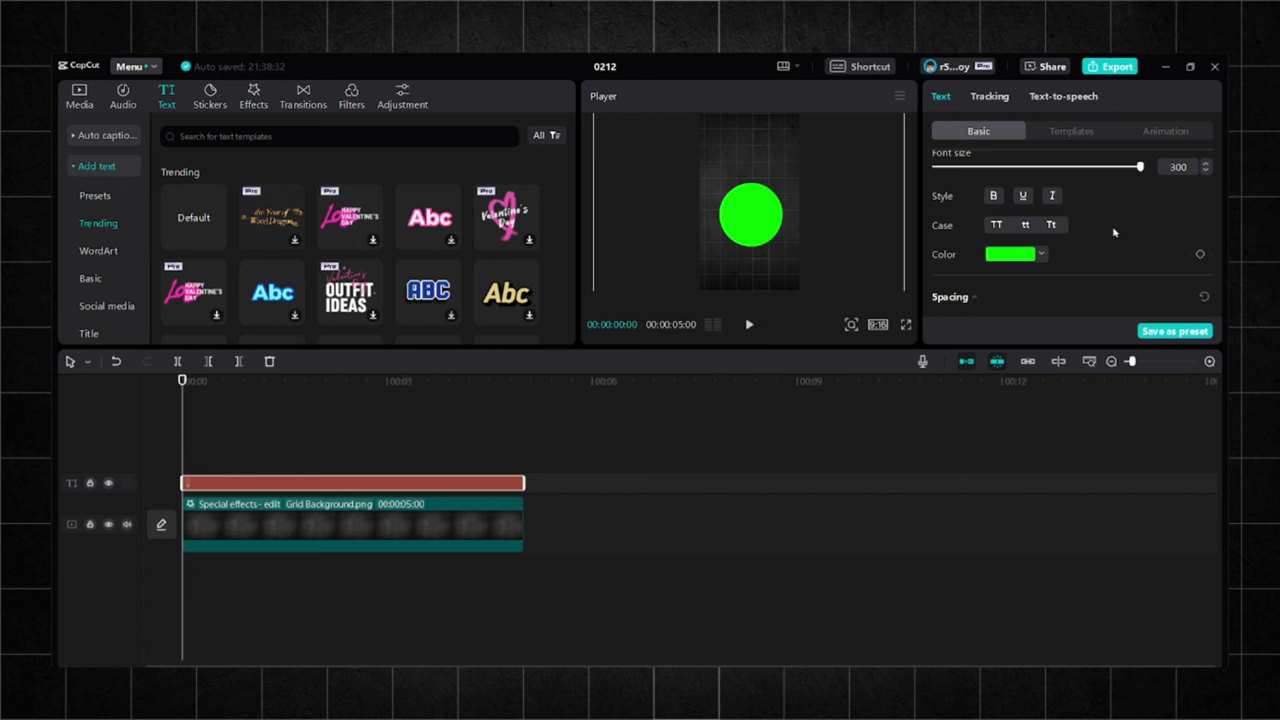
Step: Add a white stroke with a thickness of 10 around the green dot
{"action": "scroll", "coordinate": [1044, 244], "scroll_direction": "down", "scroll_amount": 6}
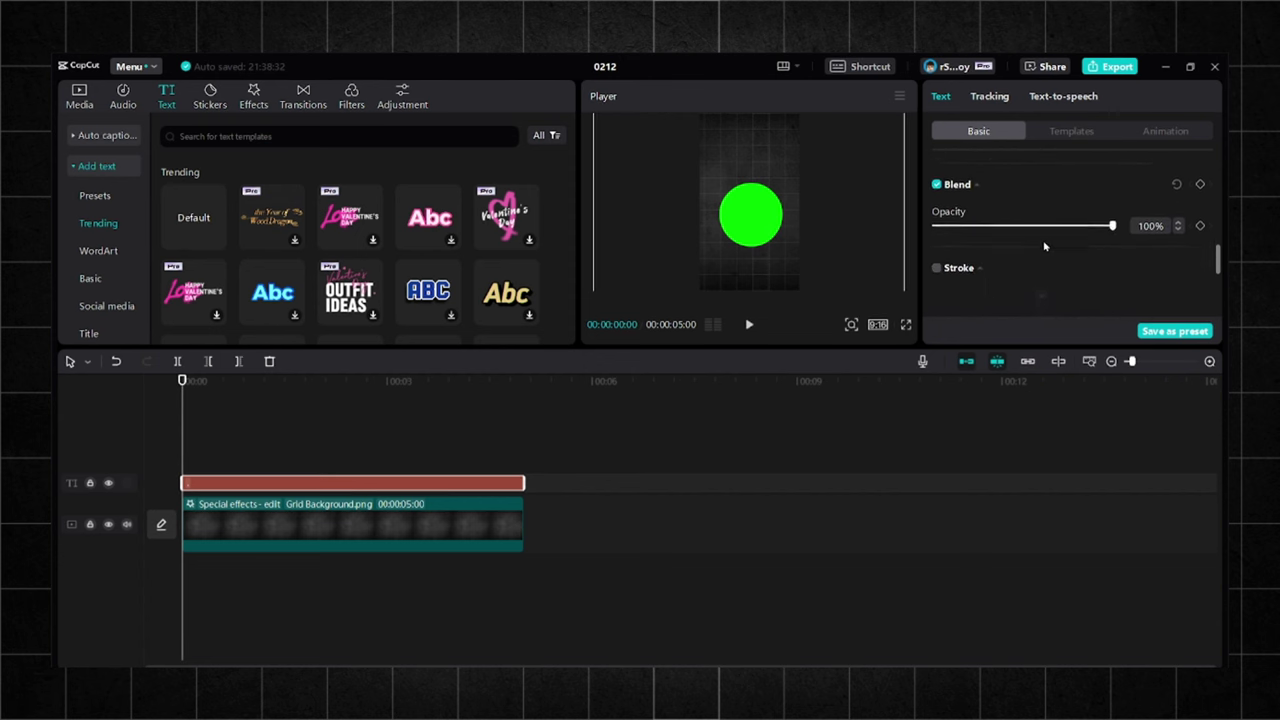
{"action": "scroll", "coordinate": [1040, 246], "scroll_direction": "down", "scroll_amount": 2}
{"action": "left_click", "coordinate": [937, 217]}
{"action": "scroll", "coordinate": [1000, 226], "scroll_direction": "down", "scroll_amount": 1}
{"action": "left_click", "coordinate": [1010, 191]}
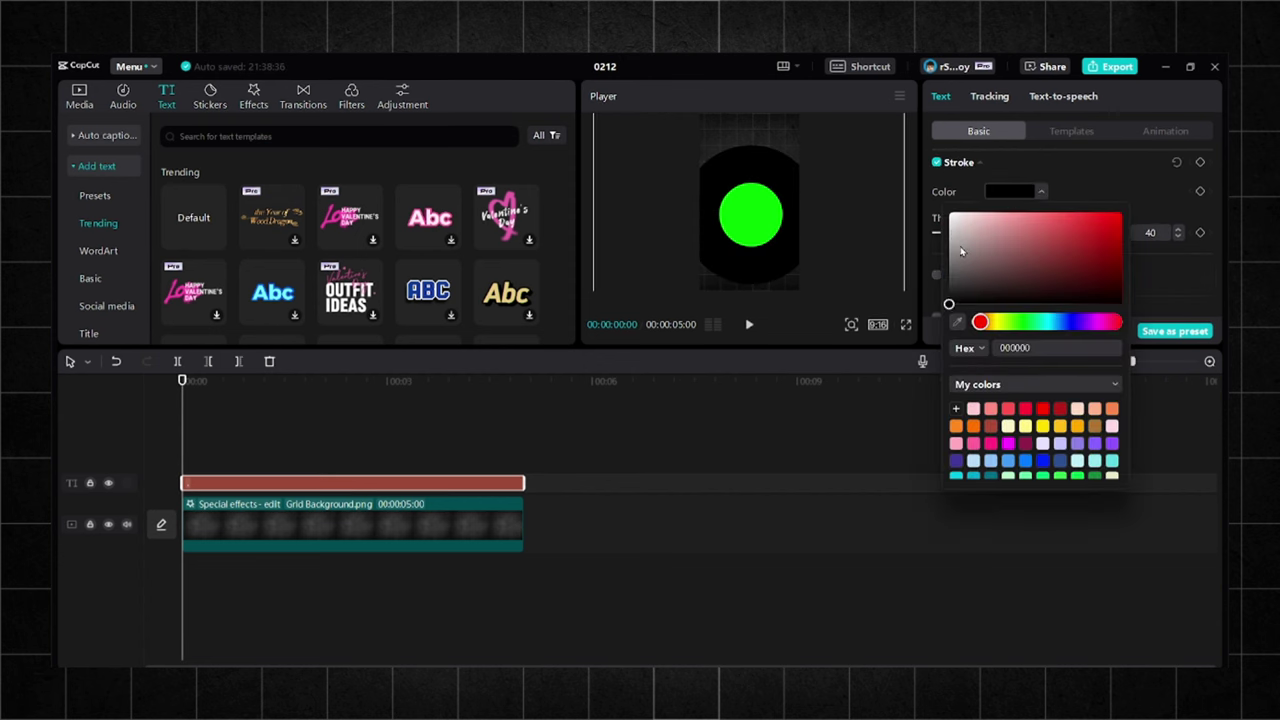
{"action": "left_click_drag", "start_coordinate": [960, 247], "coordinate": [940, 202]}
{"action": "left_click", "coordinate": [1008, 192]}
{"action": "left_click_drag", "start_coordinate": [1006, 233], "coordinate": [951, 233]}
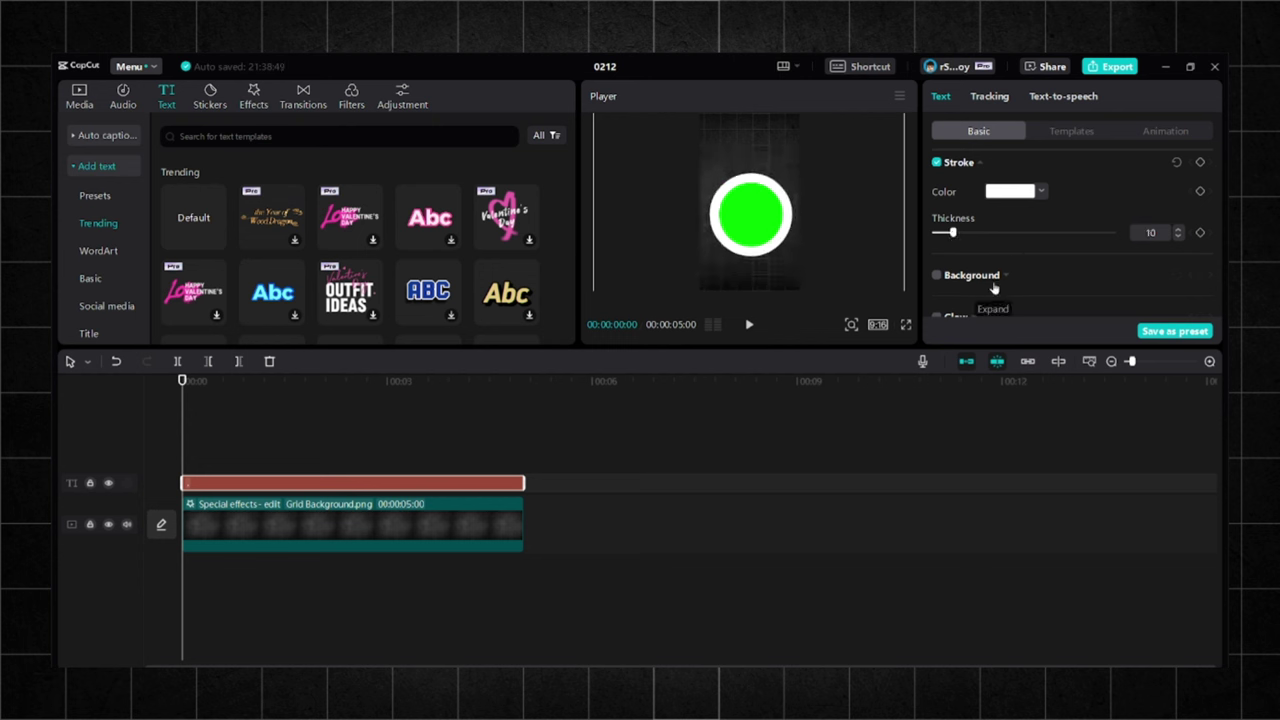
Step: Make the green circle text a compound clip and key out its green with chroma key at strength 100
{"action": "right_click", "coordinate": [260, 486]}
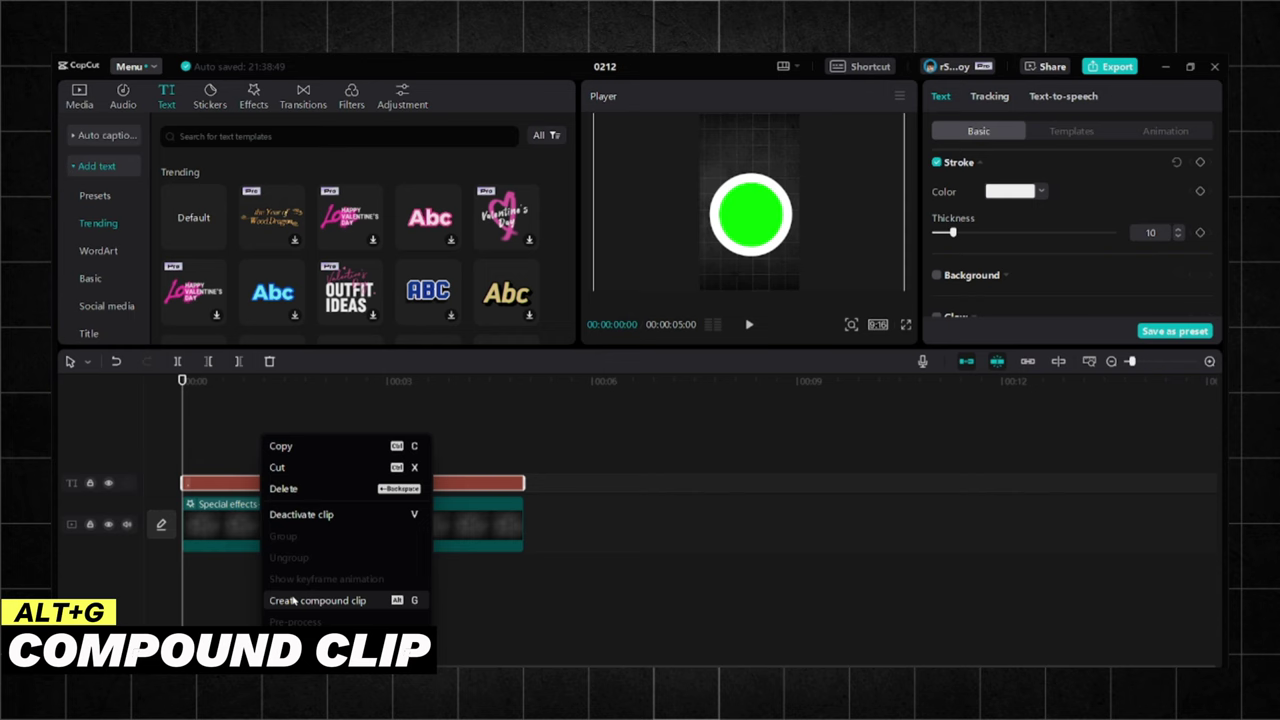
{"action": "left_click", "coordinate": [300, 600]}
{"action": "left_click", "coordinate": [1027, 134]}
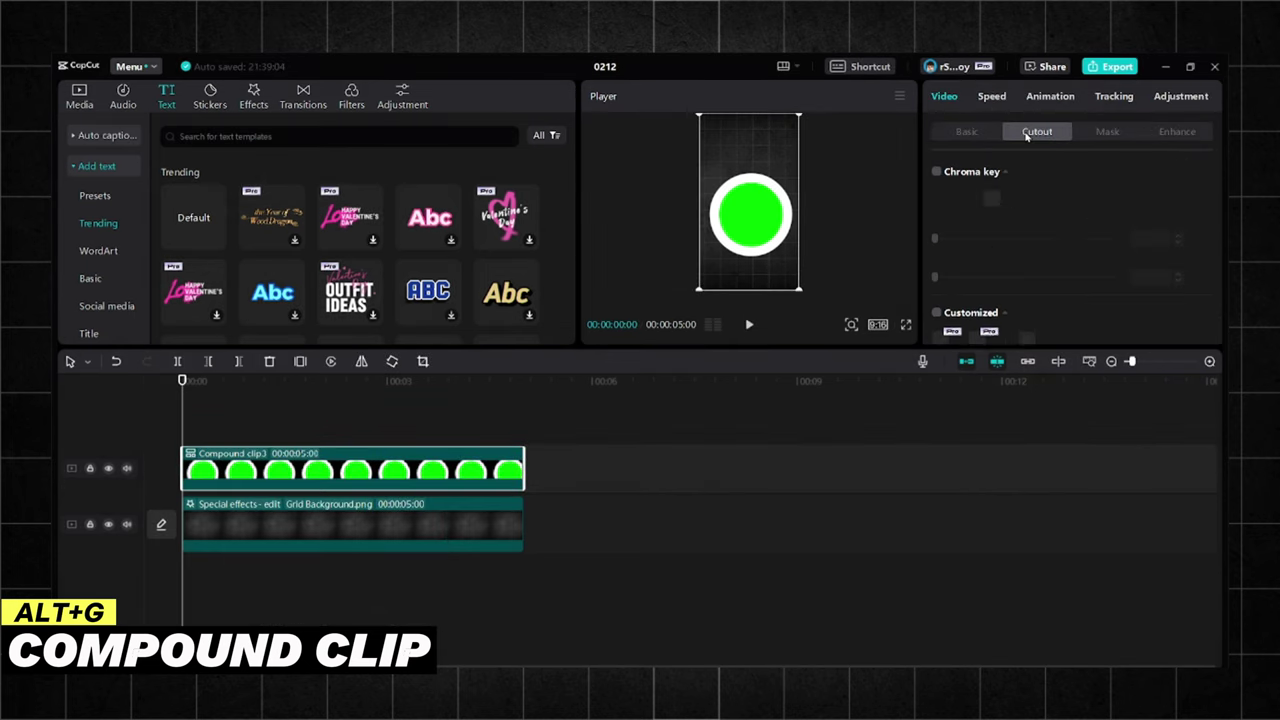
{"action": "left_click", "coordinate": [937, 173]}
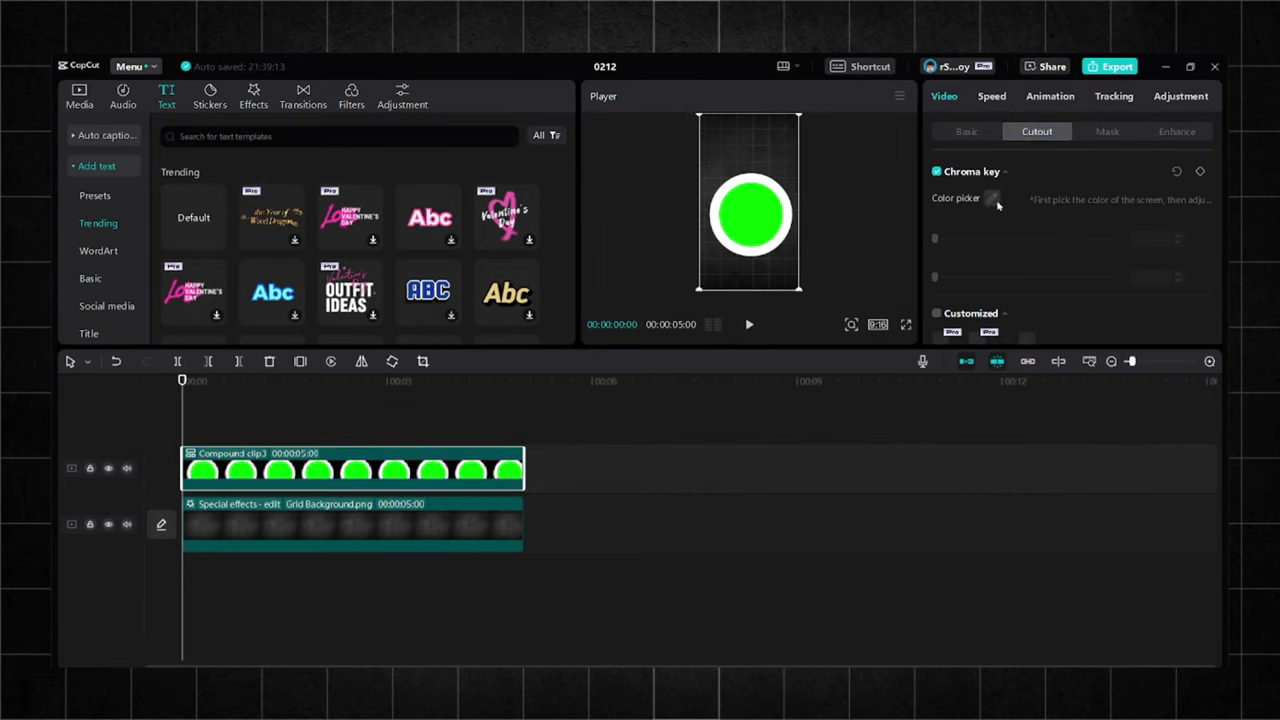
{"action": "left_click", "coordinate": [758, 220]}
{"action": "left_click_drag", "start_coordinate": [936, 240], "coordinate": [1112, 239]}
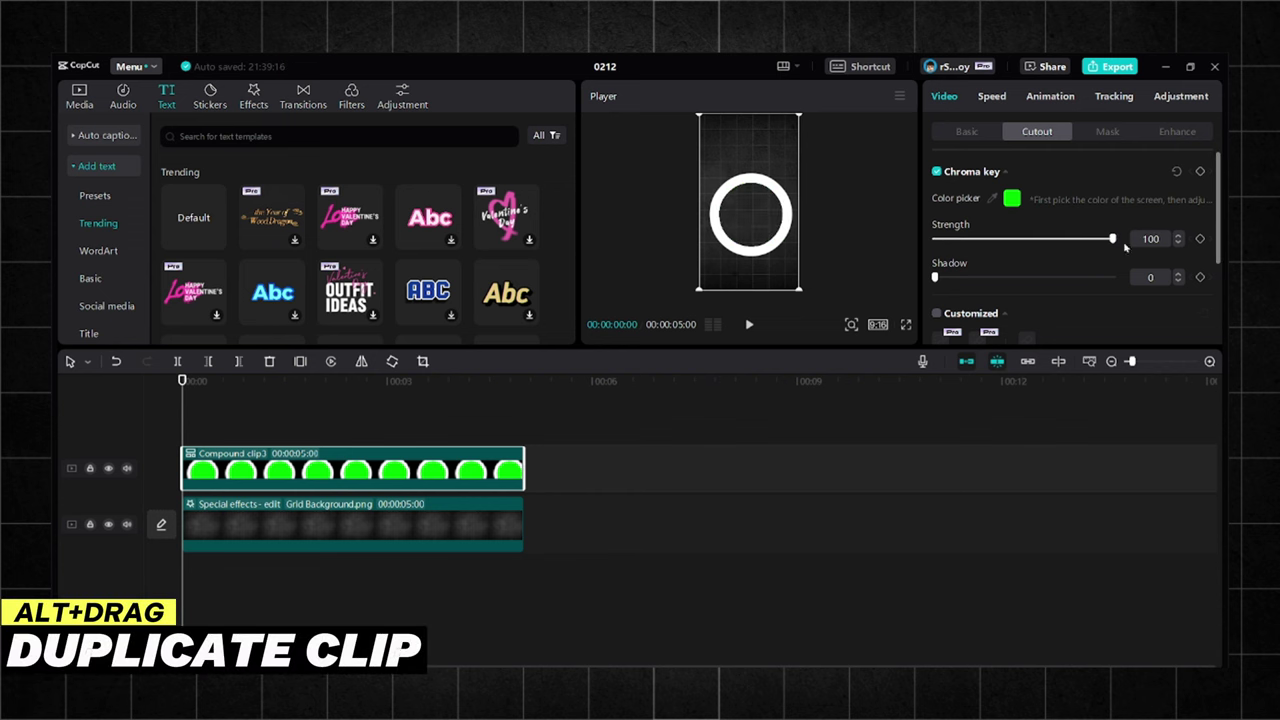
Step: Duplicate the ring compound clip onto the track above and disable the lower copy
{"action": "left_click_drag", "start_coordinate": [265, 475], "coordinate": [266, 425]}
{"action": "left_click", "coordinate": [252, 493]}
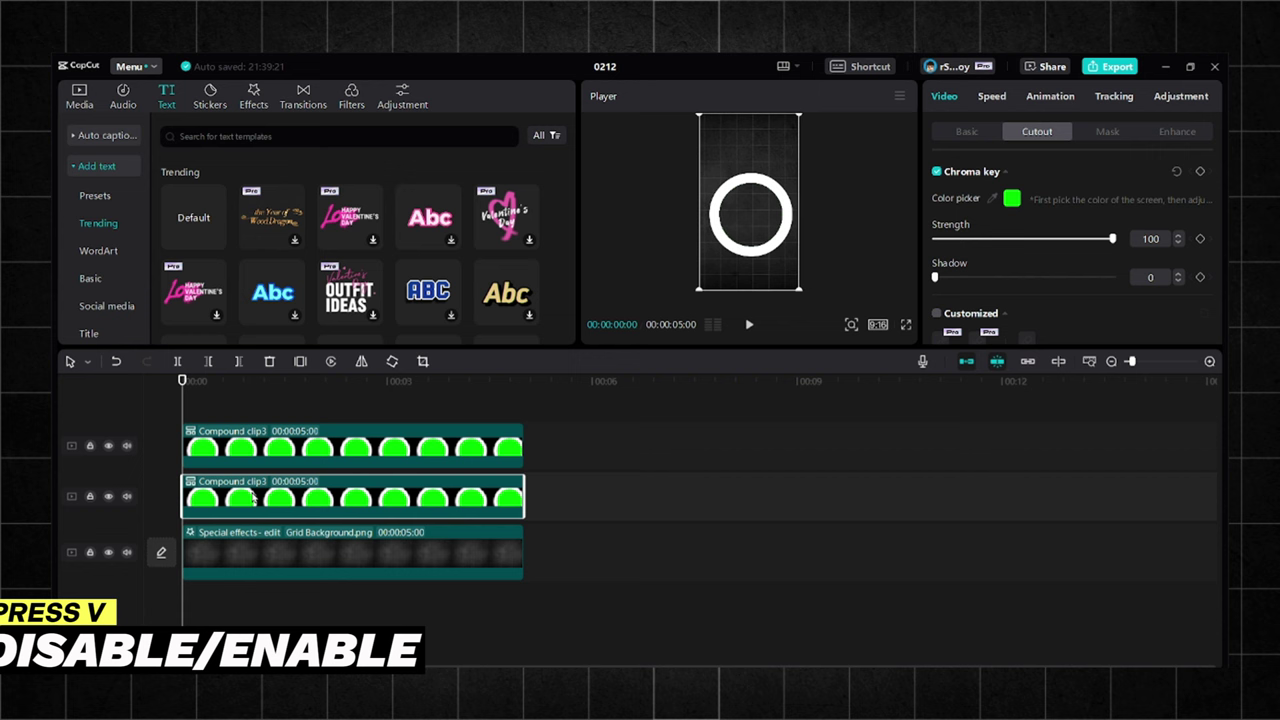
{"action": "key", "text": "v"}
Step: Add a horizontal mask rotated 90° to the upper ring clip
{"action": "left_click", "coordinate": [276, 458]}
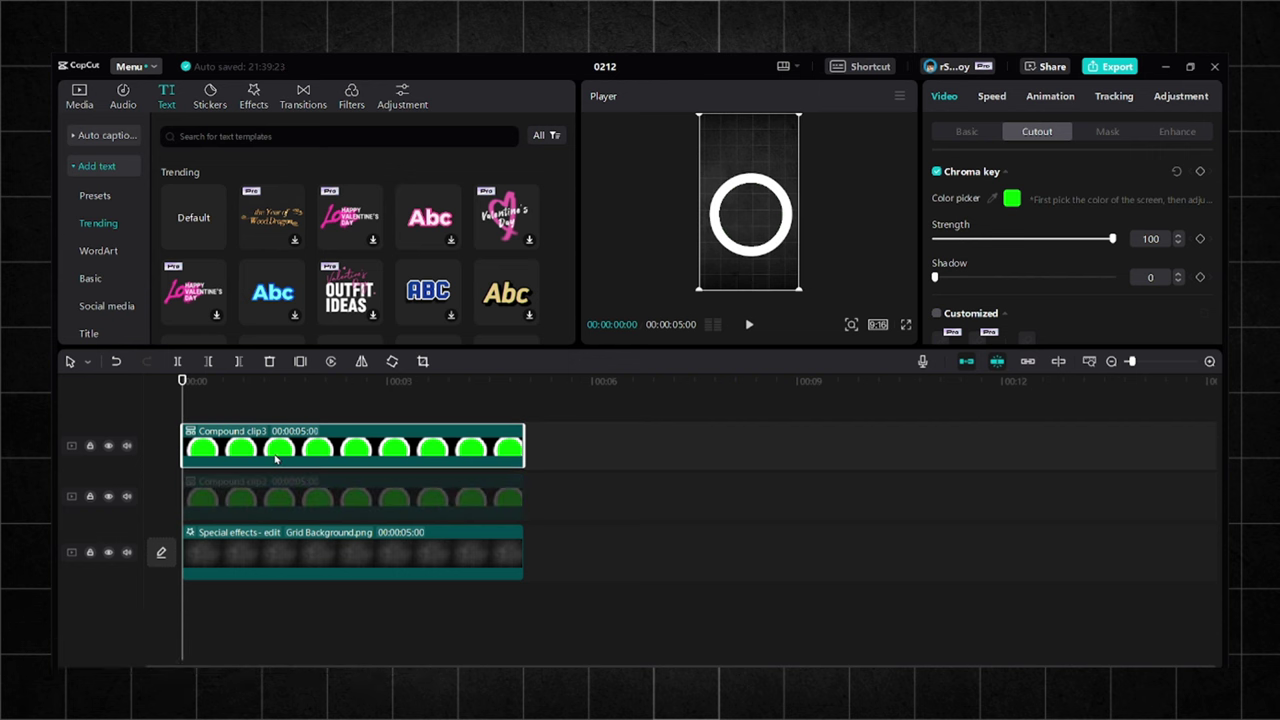
{"action": "left_click", "coordinate": [962, 133]}
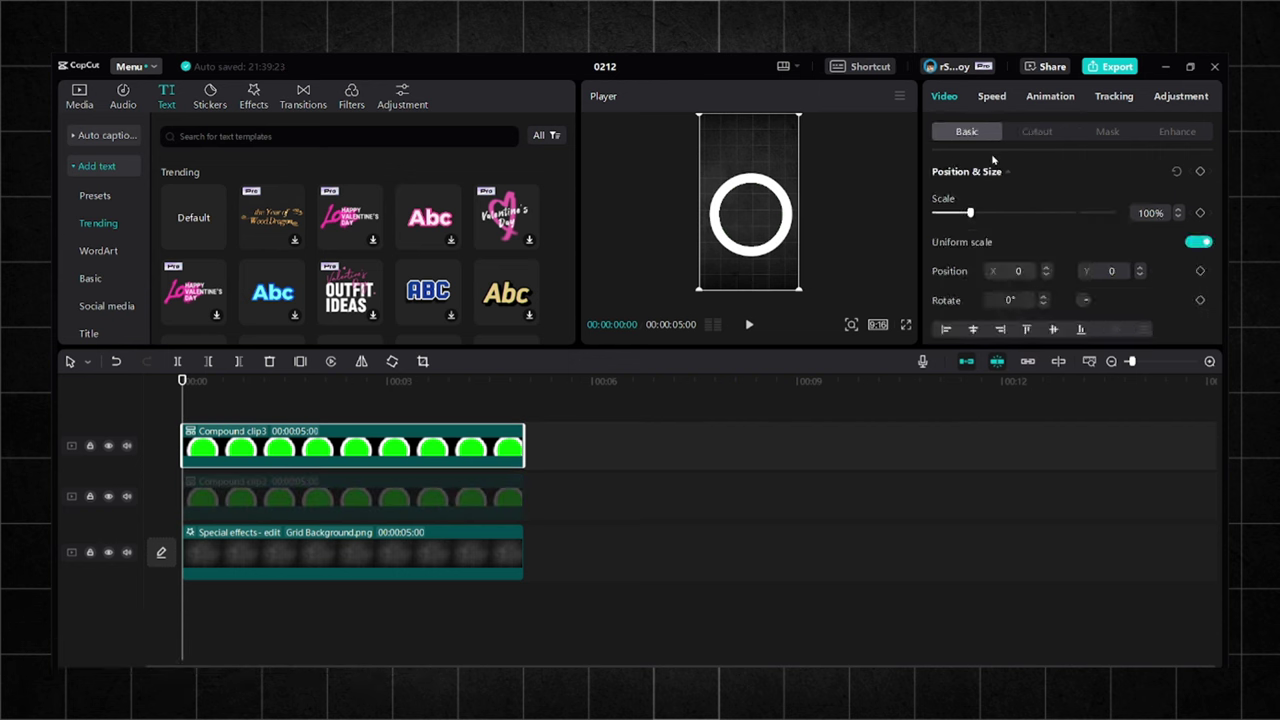
{"action": "left_click", "coordinate": [1095, 133]}
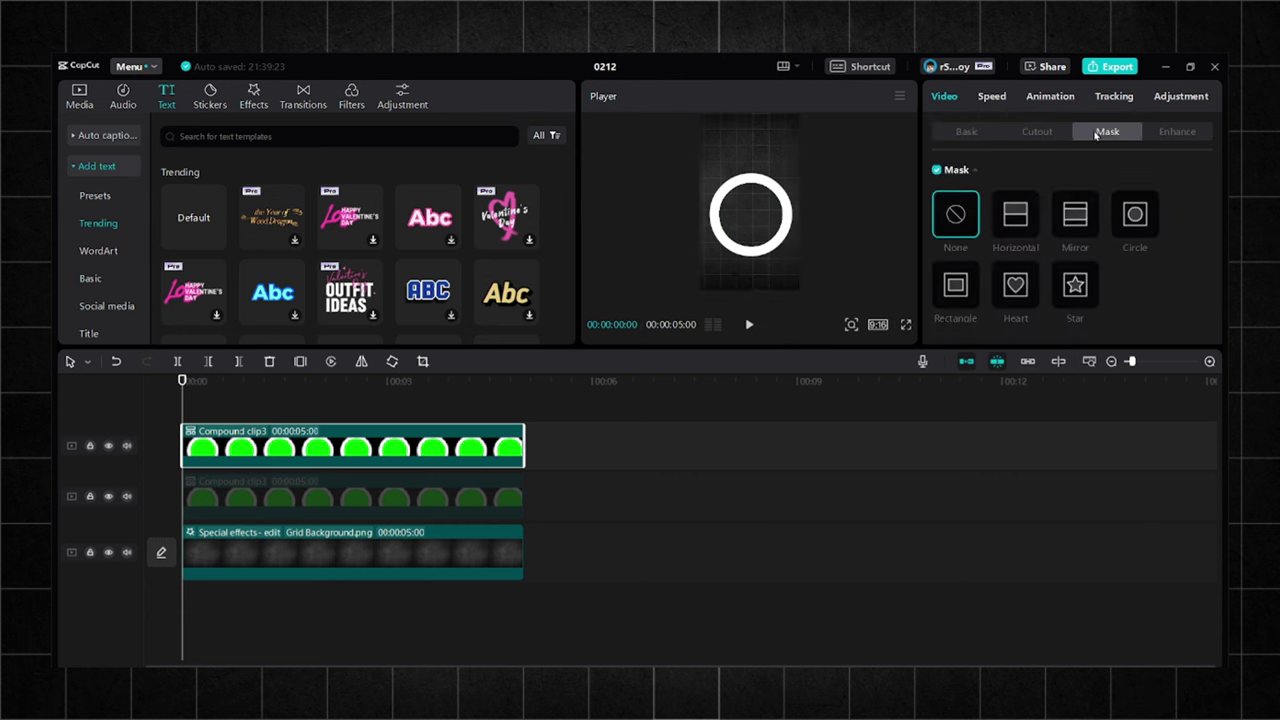
{"action": "left_click", "coordinate": [1026, 224]}
{"action": "scroll", "coordinate": [1018, 228], "scroll_direction": "down", "scroll_amount": 2}
{"action": "left_click", "coordinate": [1003, 281]}
{"action": "type", "text": "90"}
{"action": "key", "text": "Return"}
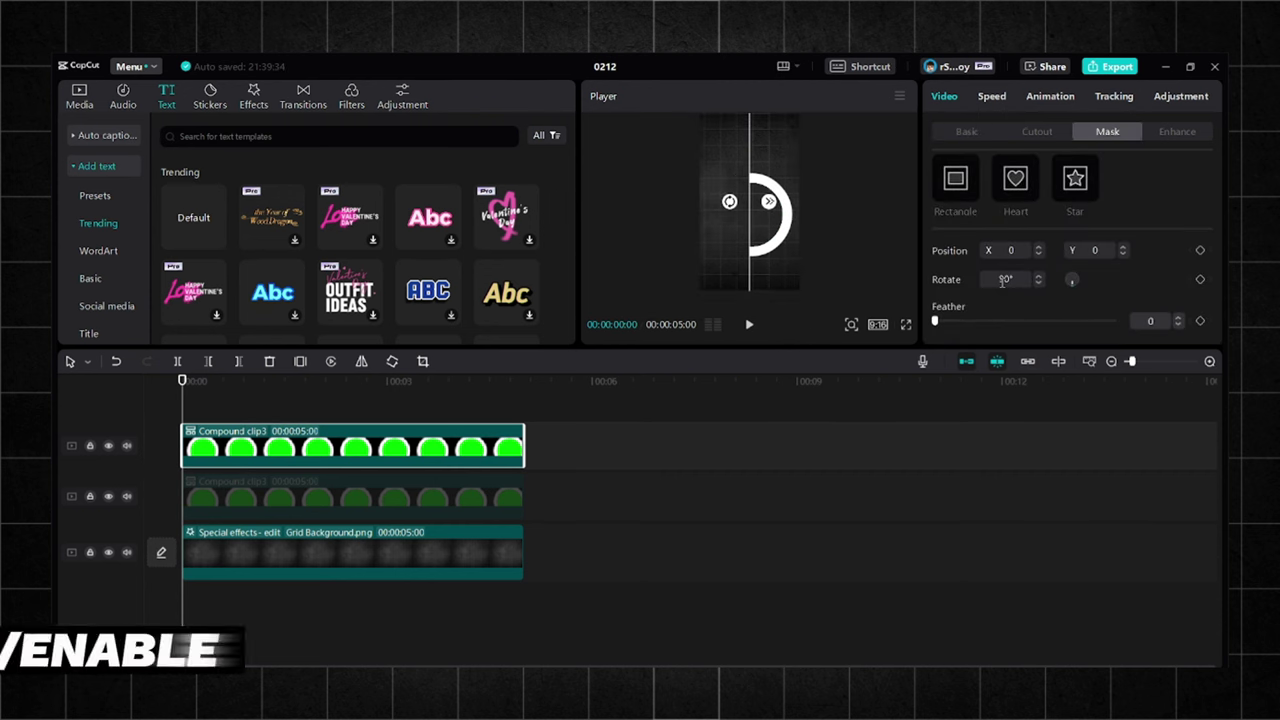
{"action": "scroll", "coordinate": [1004, 281], "scroll_direction": "up", "scroll_amount": 3}
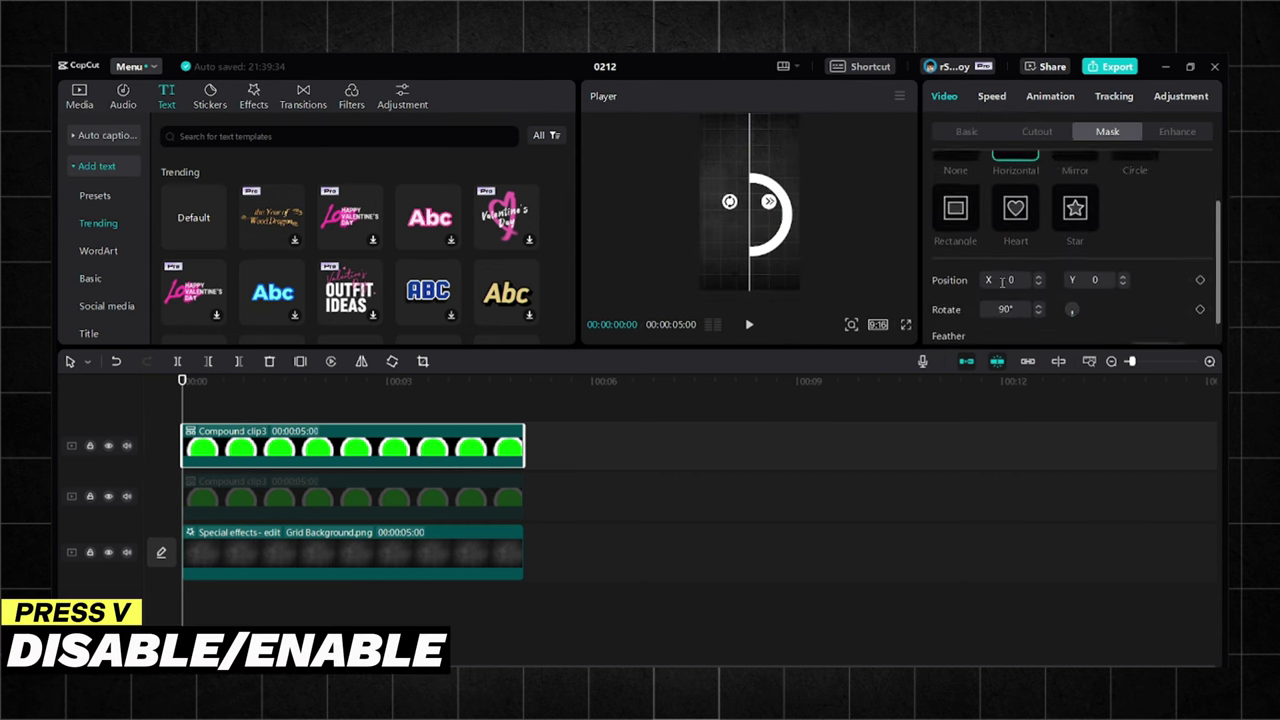
Step: Re-enable the lower ring clip and give it a horizontal mask rotated -90°
{"action": "left_click", "coordinate": [320, 512]}
{"action": "key", "text": "v"}
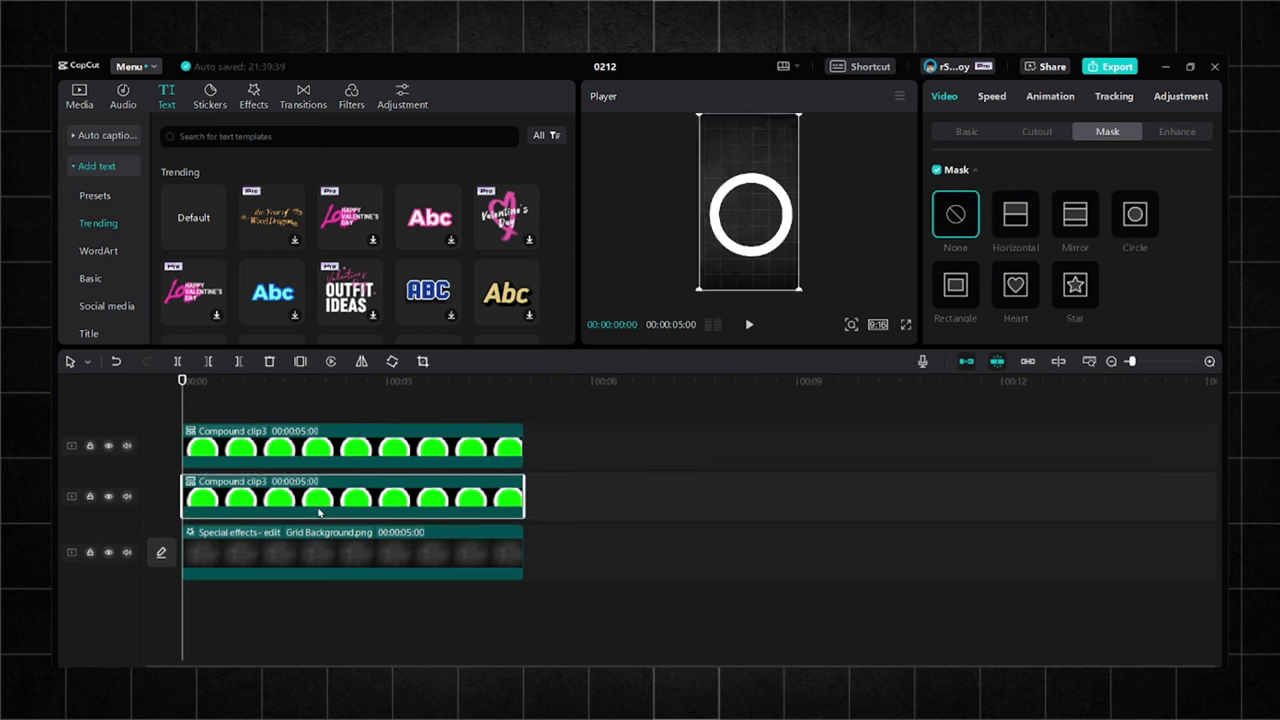
{"action": "left_click", "coordinate": [1015, 215]}
{"action": "scroll", "coordinate": [1020, 228], "scroll_direction": "down", "scroll_amount": 2}
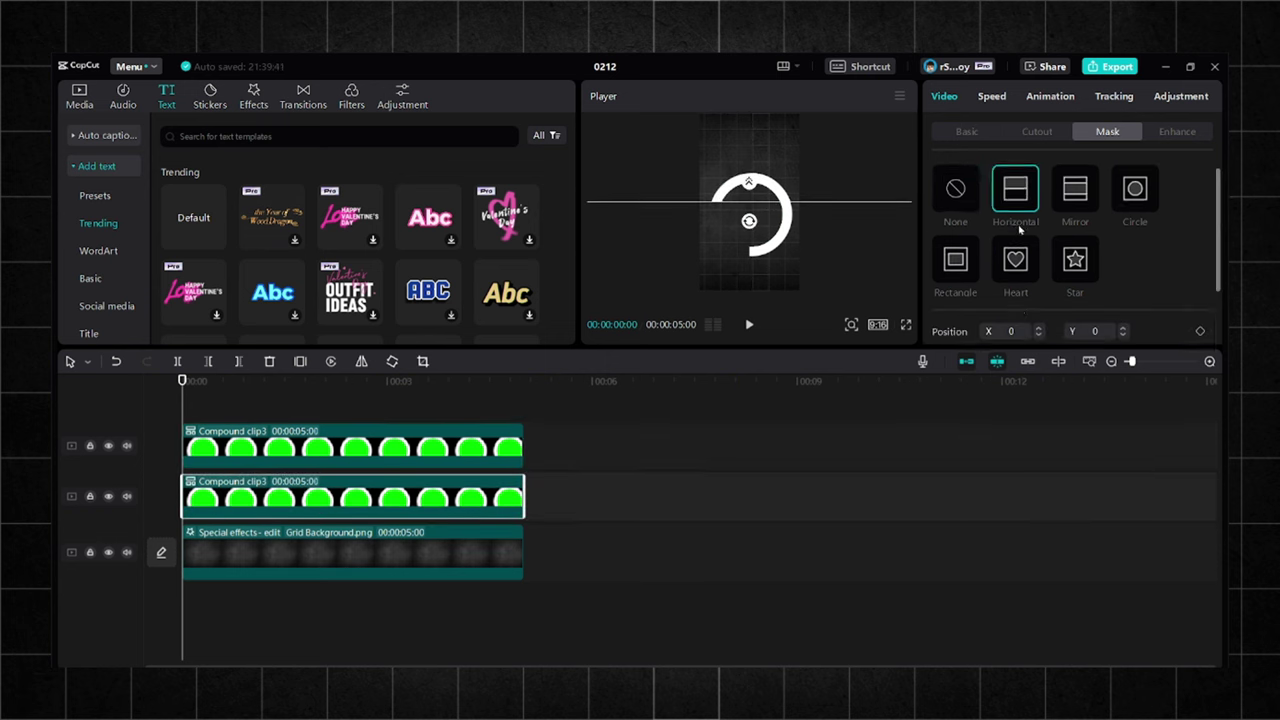
{"action": "key", "text": "Return"}
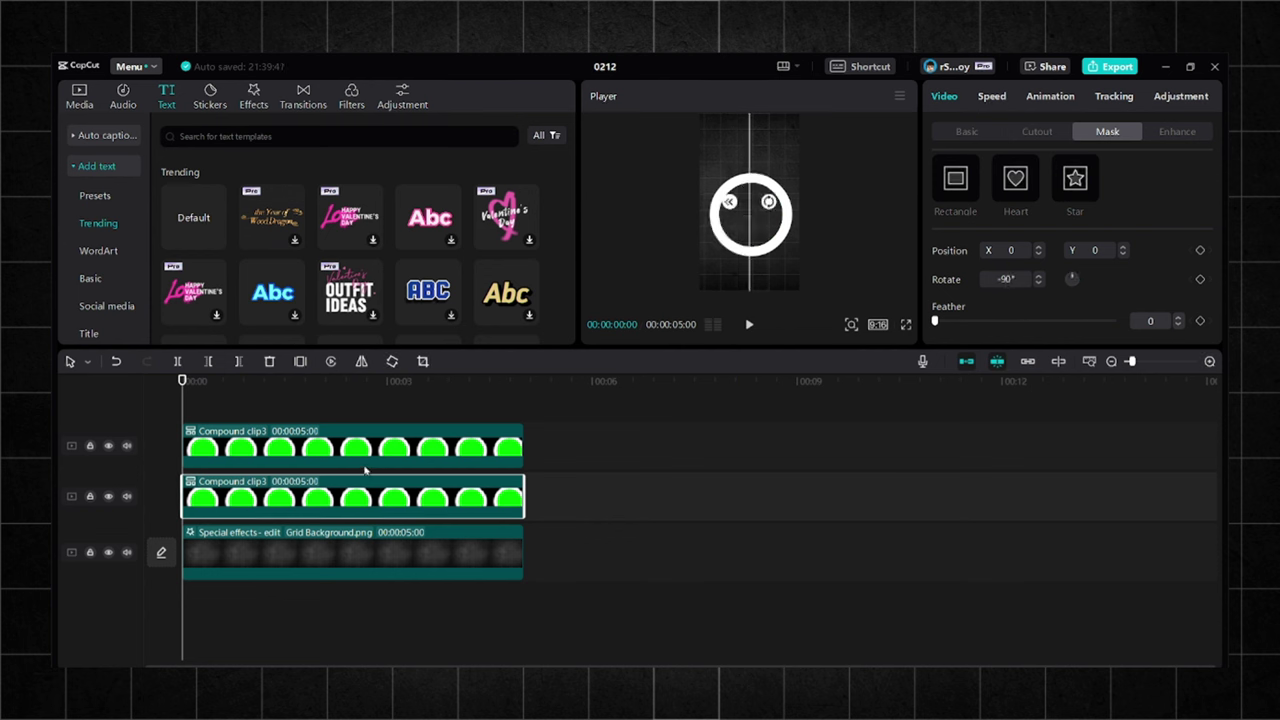
Step: Disable the lower ring clip and keyframe the upper clip's mask rotation from 90° at the start through a full turn by 5 seconds
{"action": "key", "text": "v"}
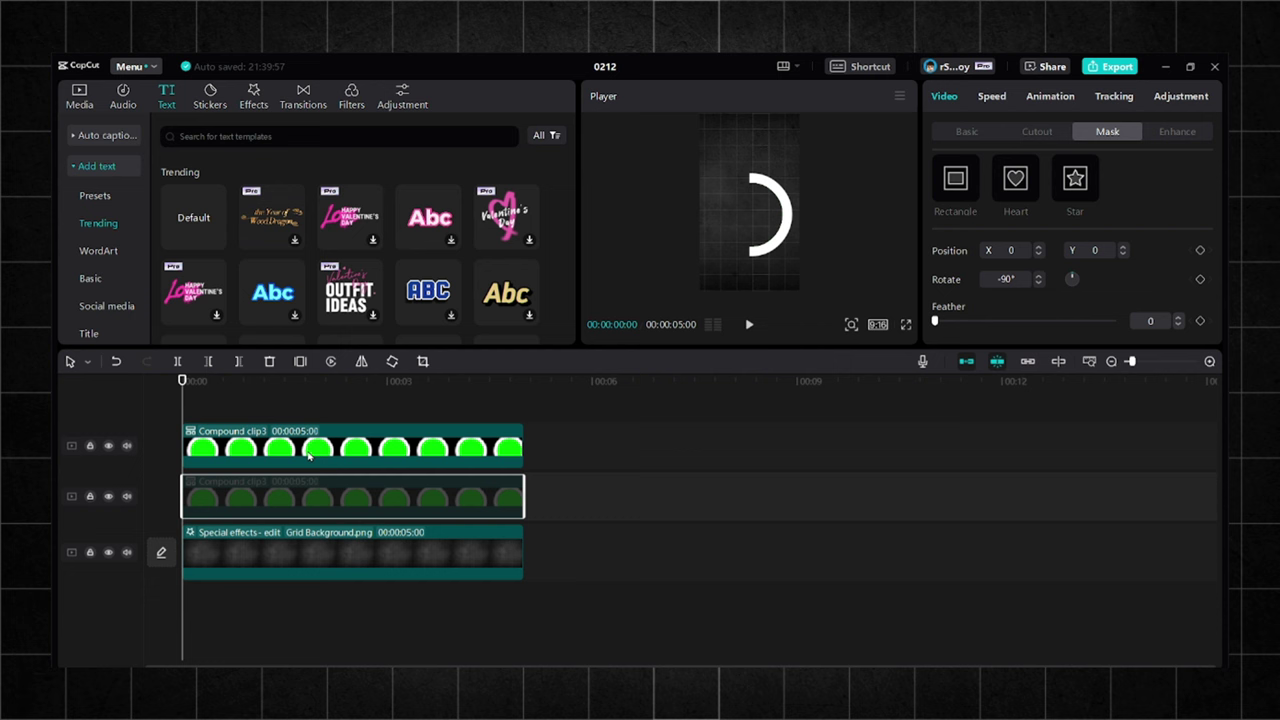
{"action": "left_click", "coordinate": [308, 455]}
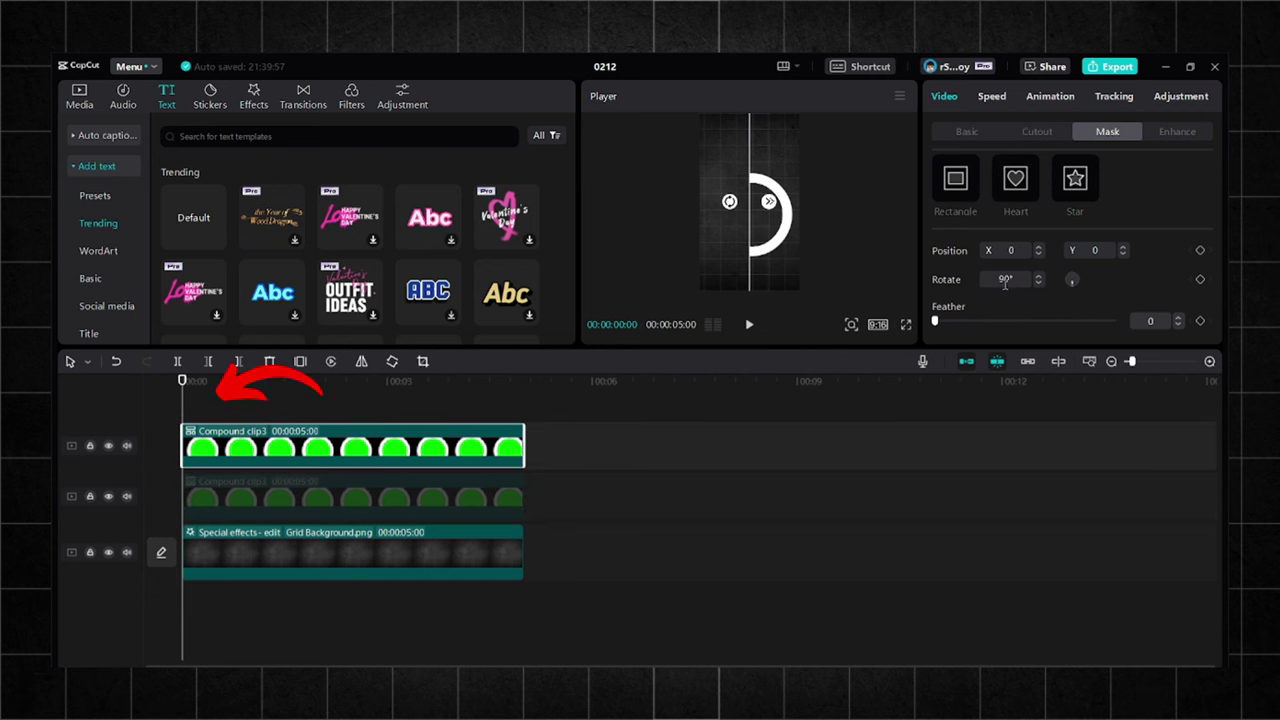
{"action": "left_click", "coordinate": [1201, 279]}
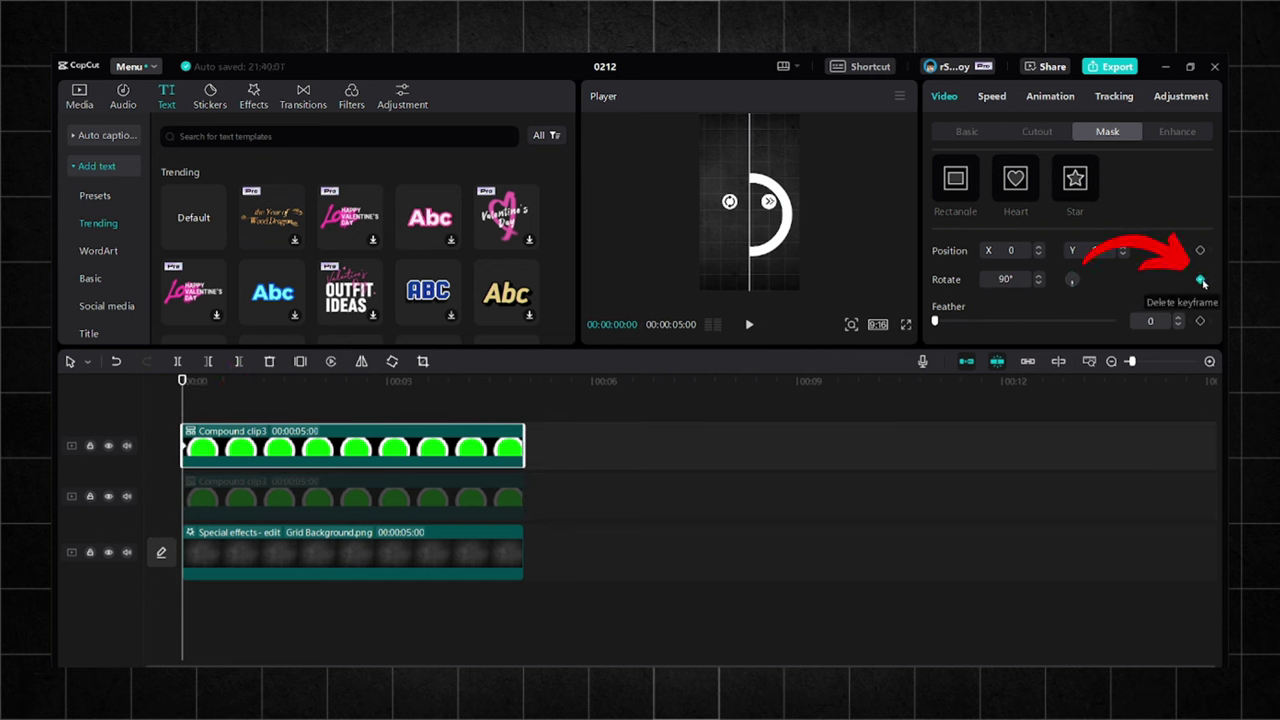
{"action": "left_click_drag", "start_coordinate": [181, 387], "coordinate": [585, 404]}
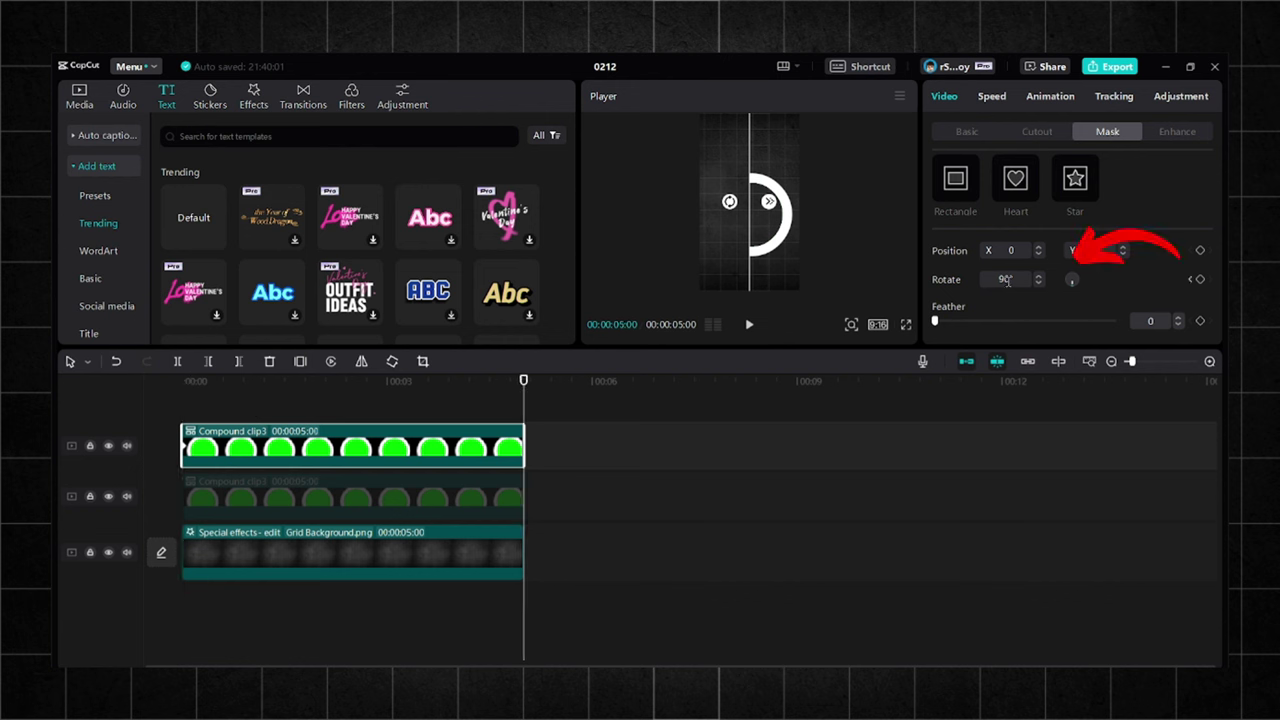
Step: Re-enable the lower ring clip, split it at 00:00:02:15 and delete its second half
{"action": "left_click", "coordinate": [436, 506]}
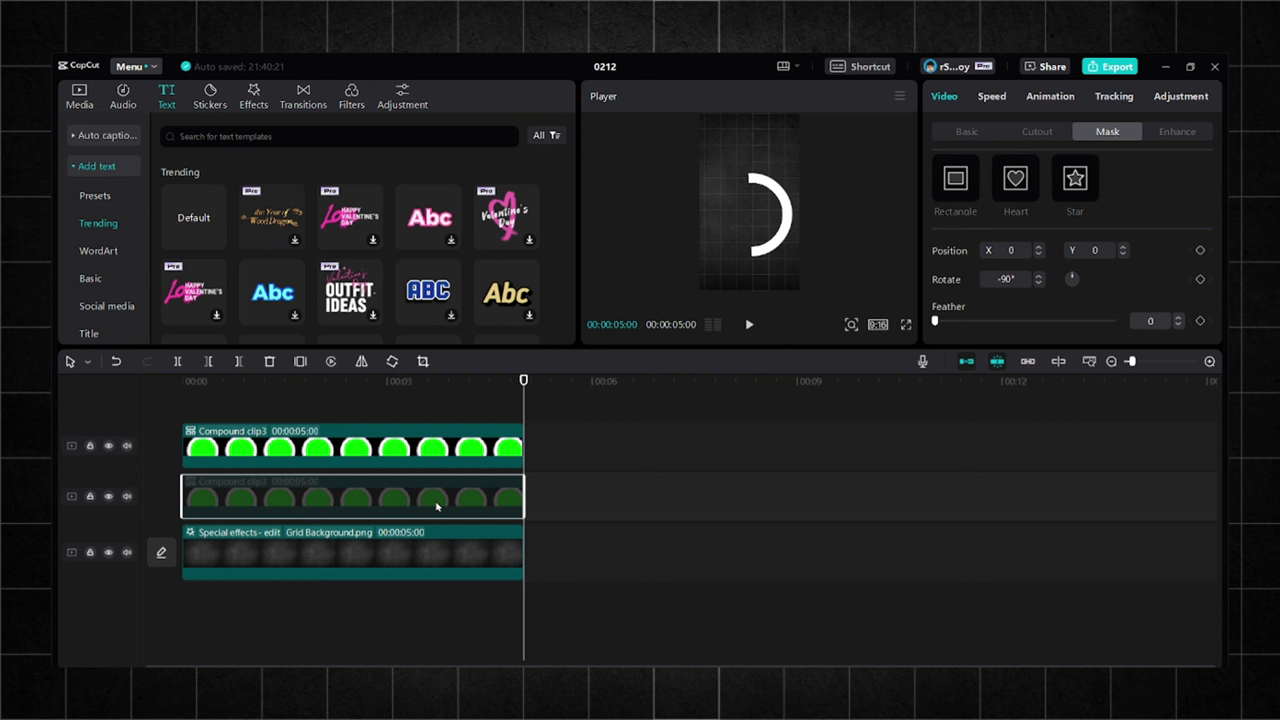
{"action": "key", "text": "v"}
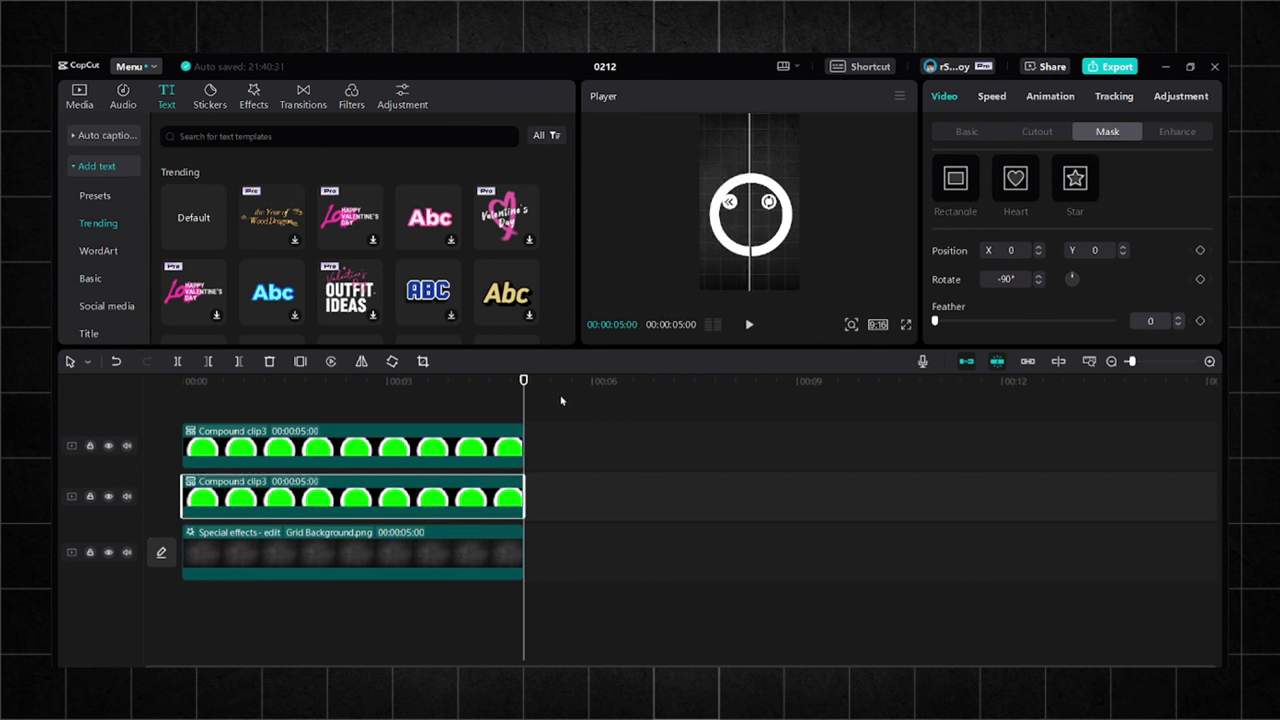
{"action": "left_click_drag", "start_coordinate": [524, 382], "coordinate": [352, 393]}
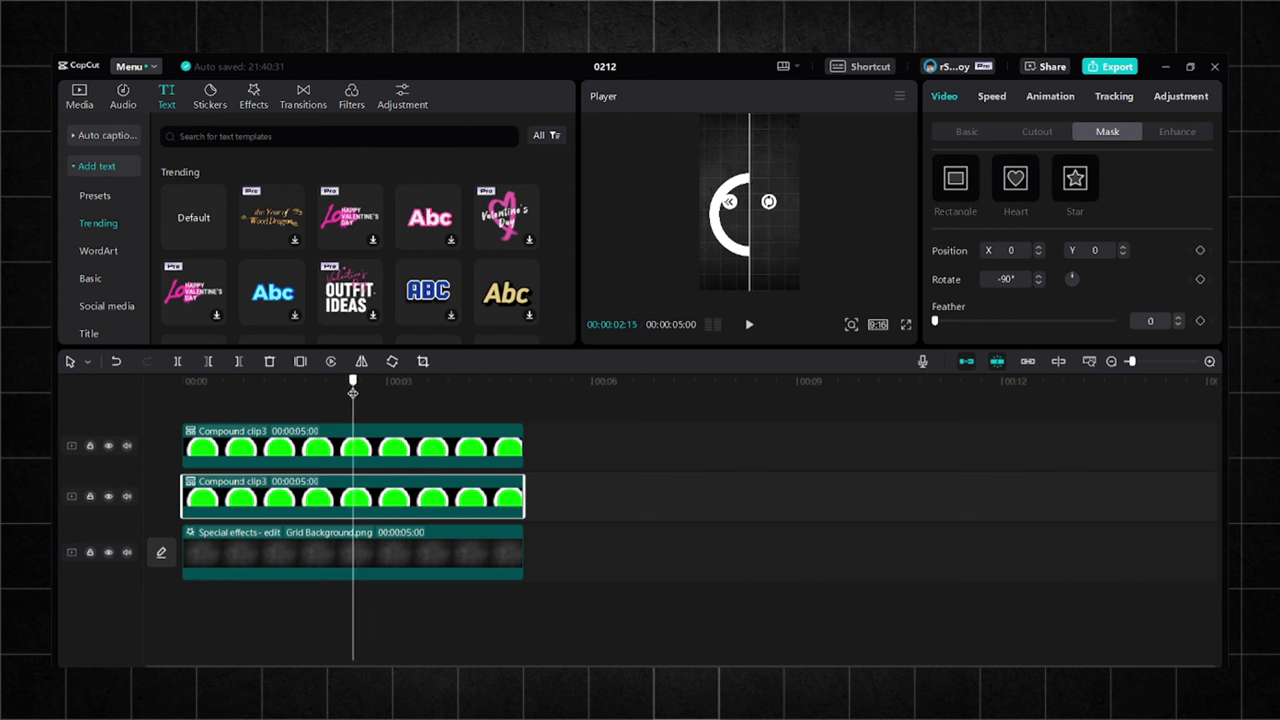
{"action": "key", "text": "ctrl+b"}
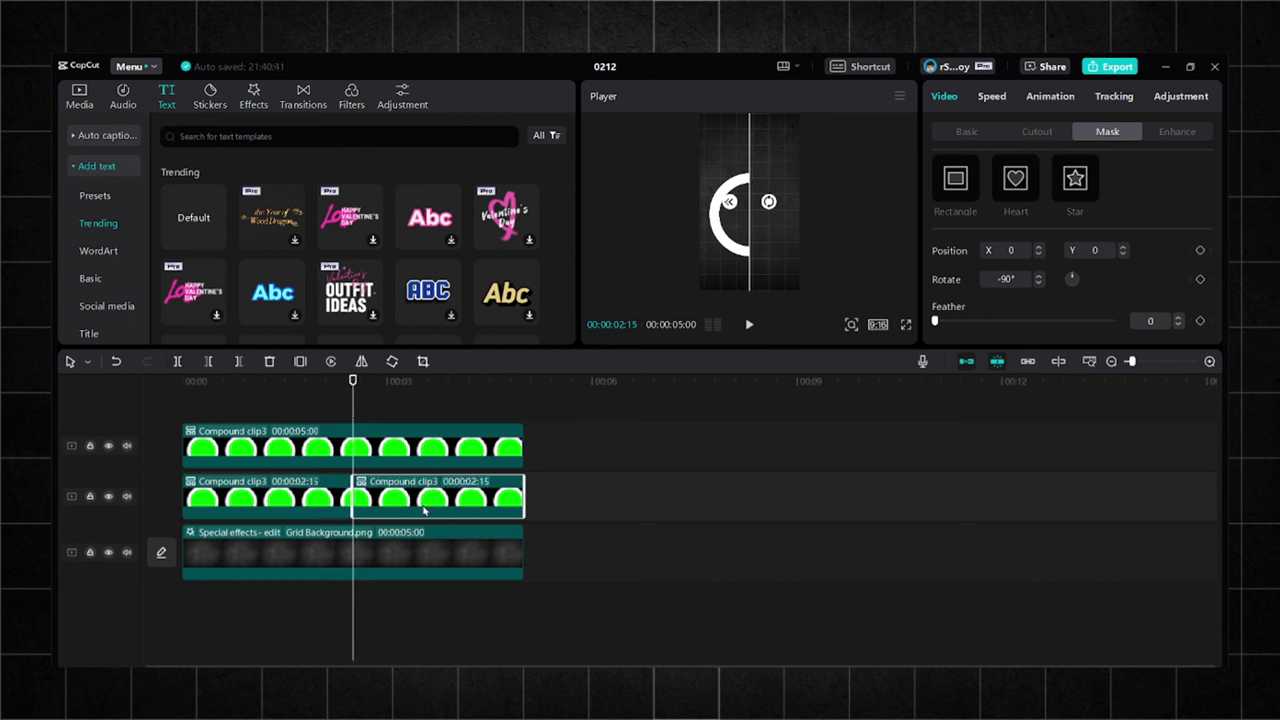
{"action": "key", "text": "Delete"}
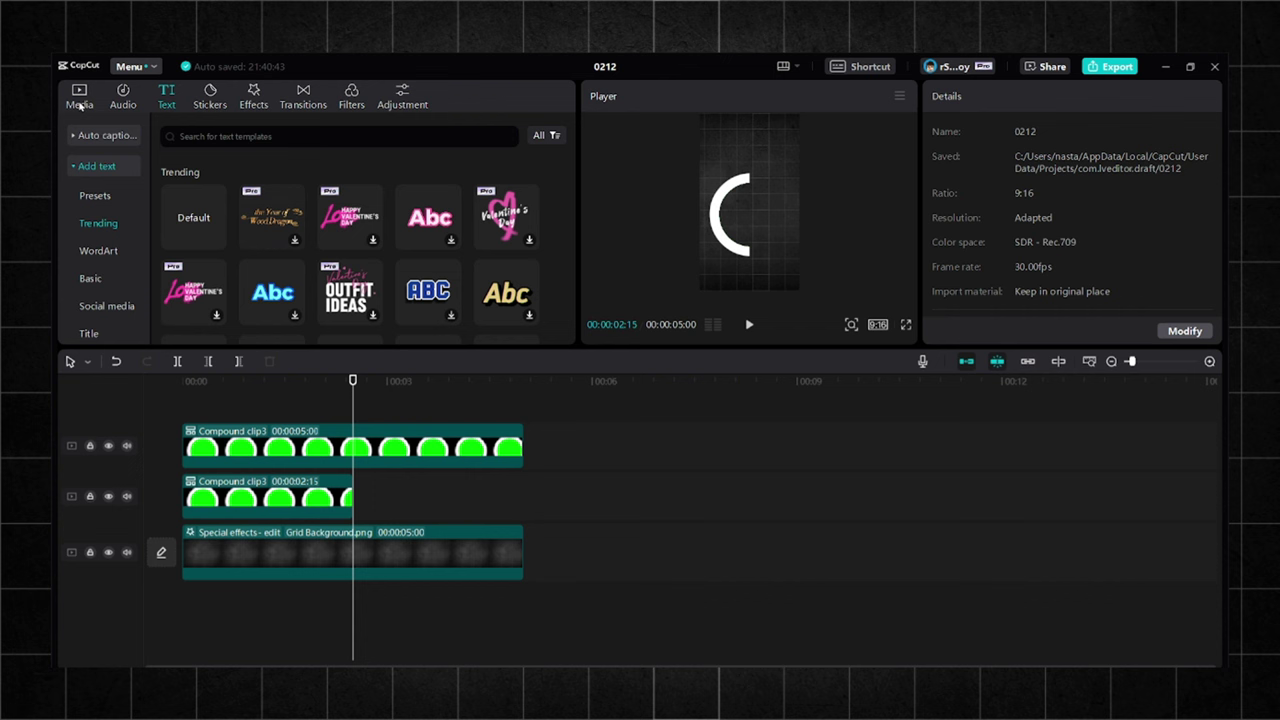
Step: Add a default text at 00:00:02:15, trim it to end with the other clips, and replace its wording with O
{"action": "left_click", "coordinate": [216, 241]}
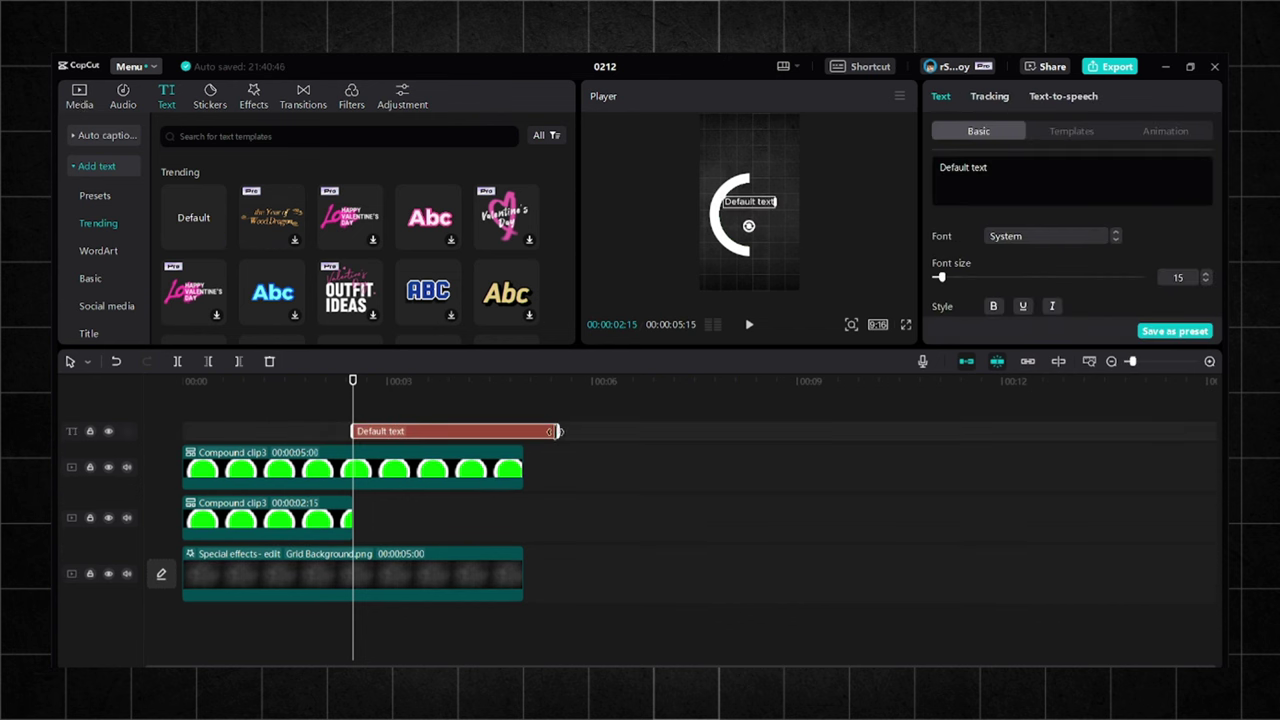
{"action": "left_click_drag", "start_coordinate": [558, 431], "coordinate": [524, 431]}
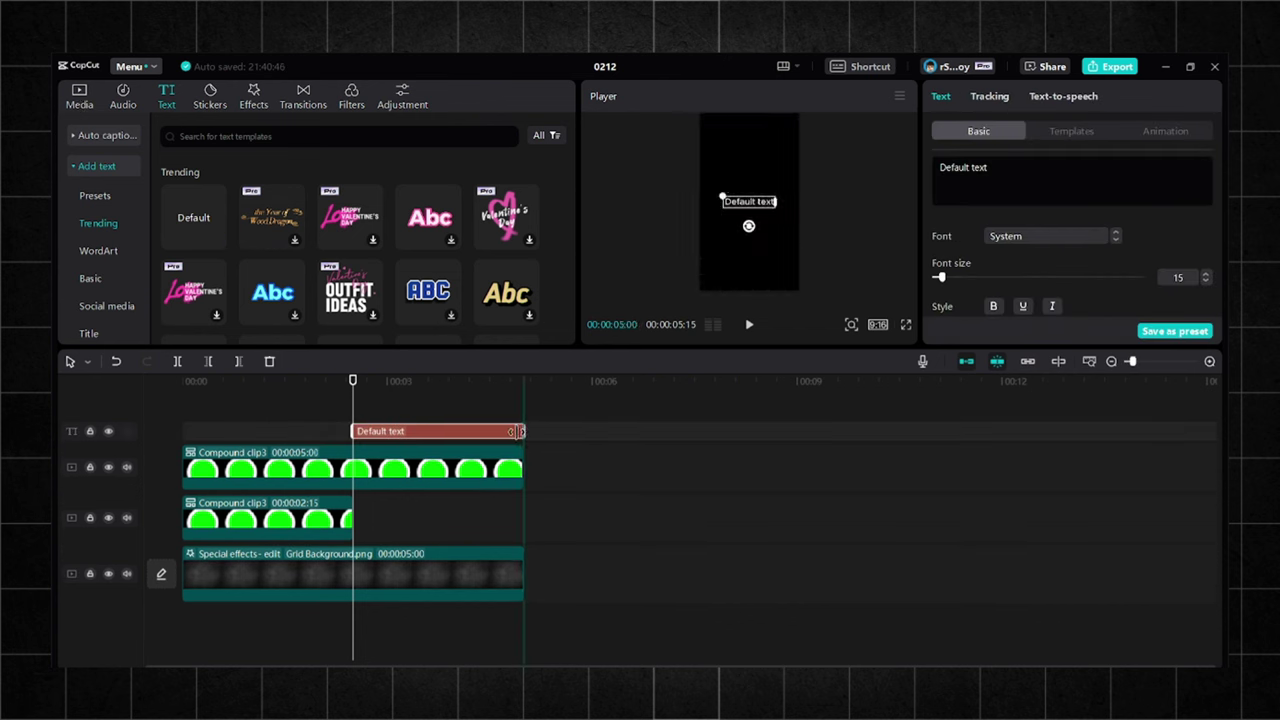
{"action": "left_click", "coordinate": [991, 186]}
{"action": "type", "text": "o"}
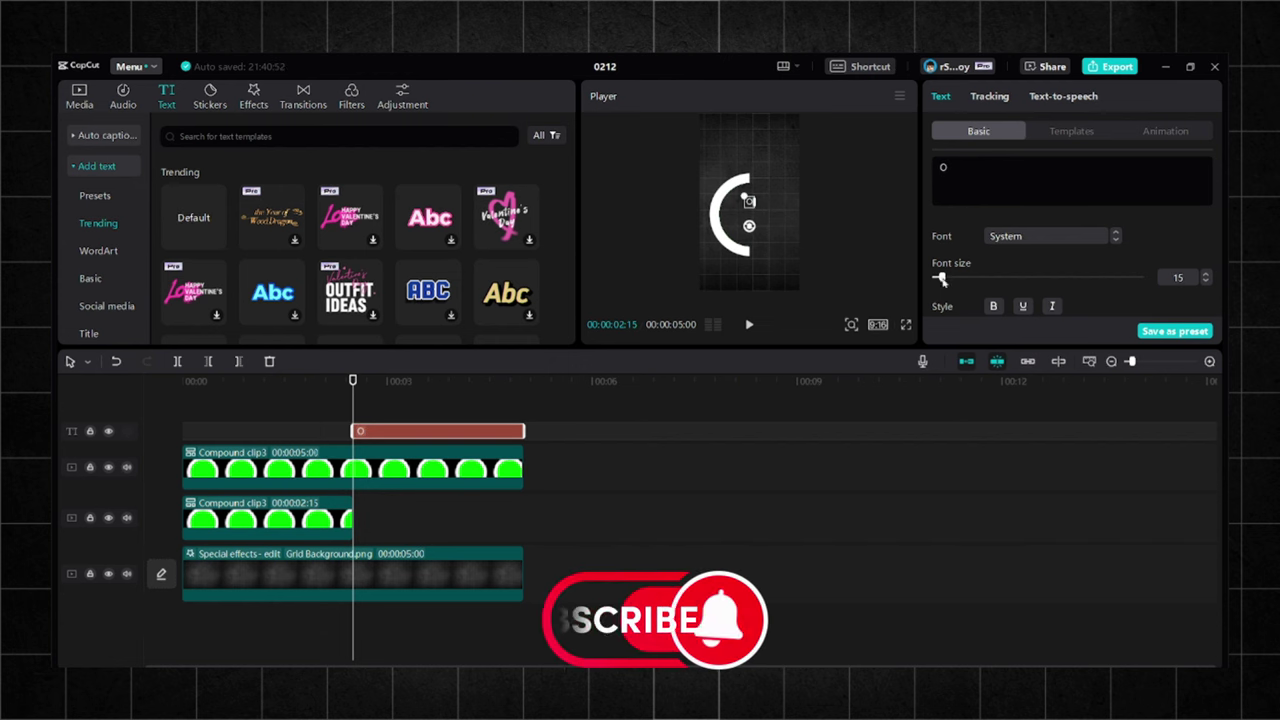
Step: Set the letter O's font size to 238, then shrink and move it to cover the white ring
{"action": "left_click_drag", "start_coordinate": [940, 277], "coordinate": [1097, 278]}
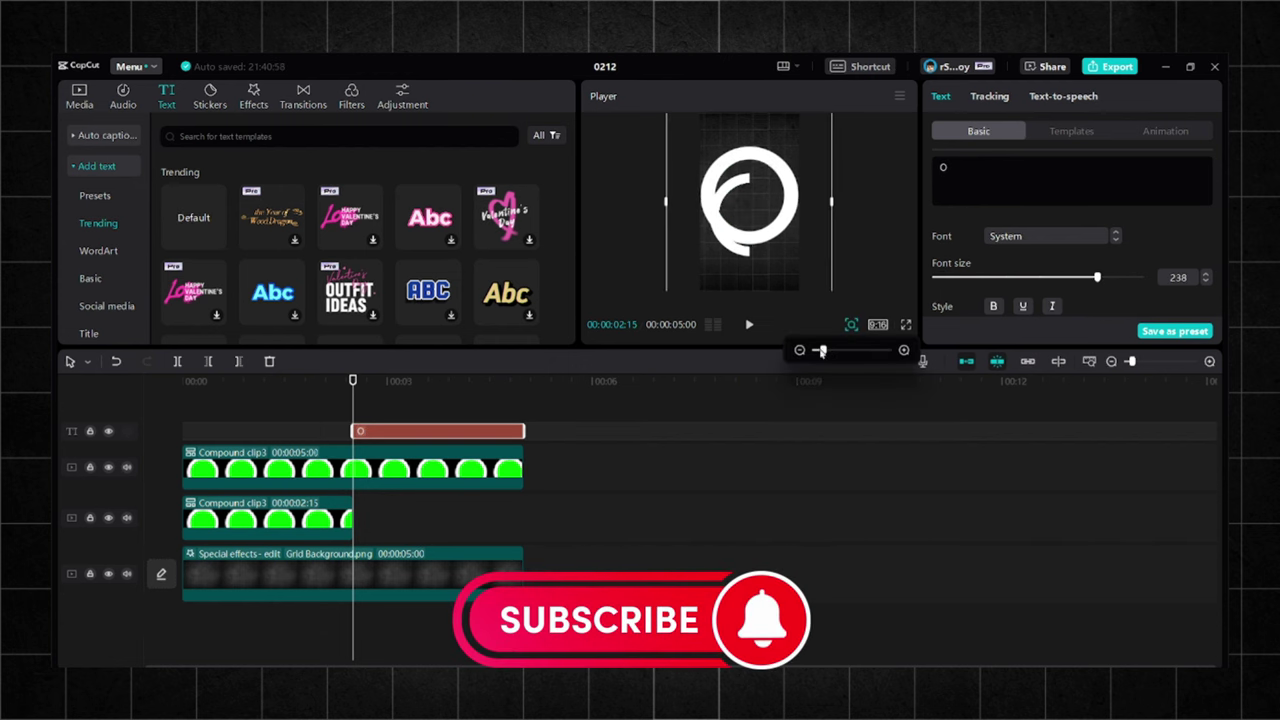
{"action": "left_click_drag", "start_coordinate": [833, 127], "coordinate": [814, 138]}
{"action": "left_click_drag", "start_coordinate": [762, 254], "coordinate": [758, 255]}
{"action": "left_click", "coordinate": [832, 264]}
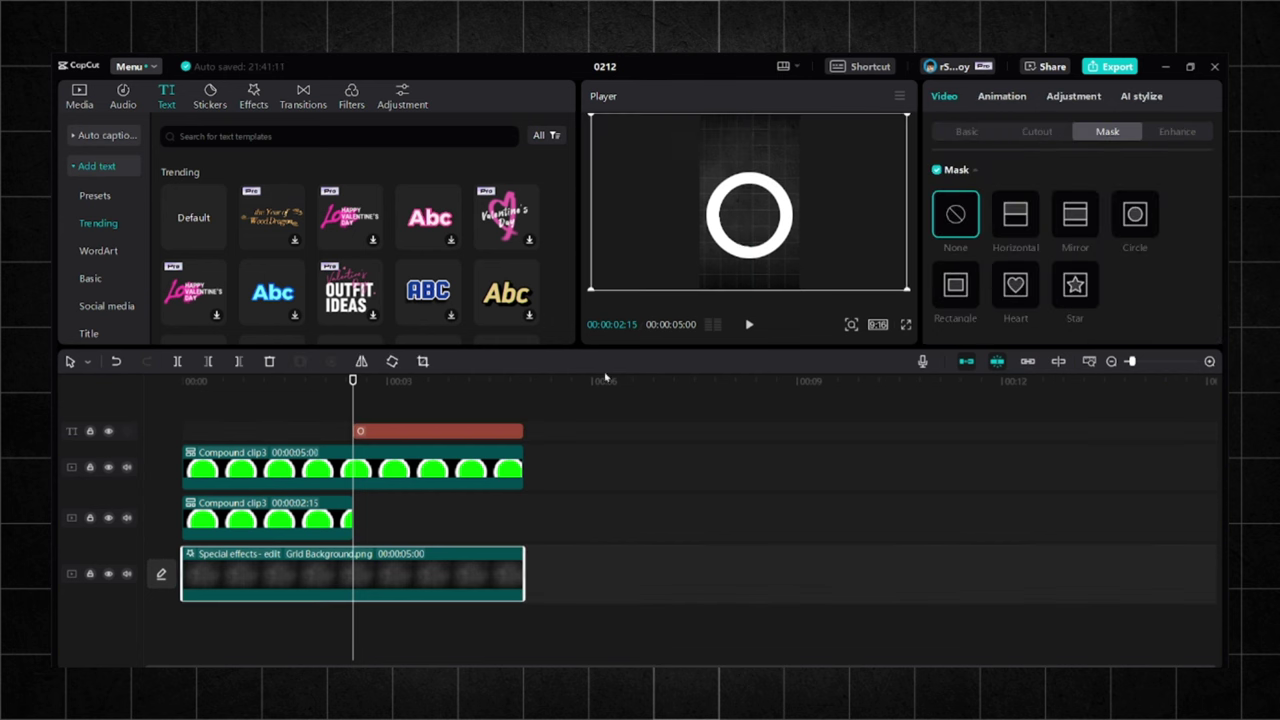
Step: Place Color-Green.jpg directly after the shortened ring clip and trim it to end at 5 seconds
{"action": "left_click", "coordinate": [379, 433]}
{"action": "left_click", "coordinate": [75, 101]}
{"action": "left_click_drag", "start_coordinate": [230, 255], "coordinate": [357, 516]}
{"action": "left_click_drag", "start_coordinate": [587, 516], "coordinate": [524, 516]}
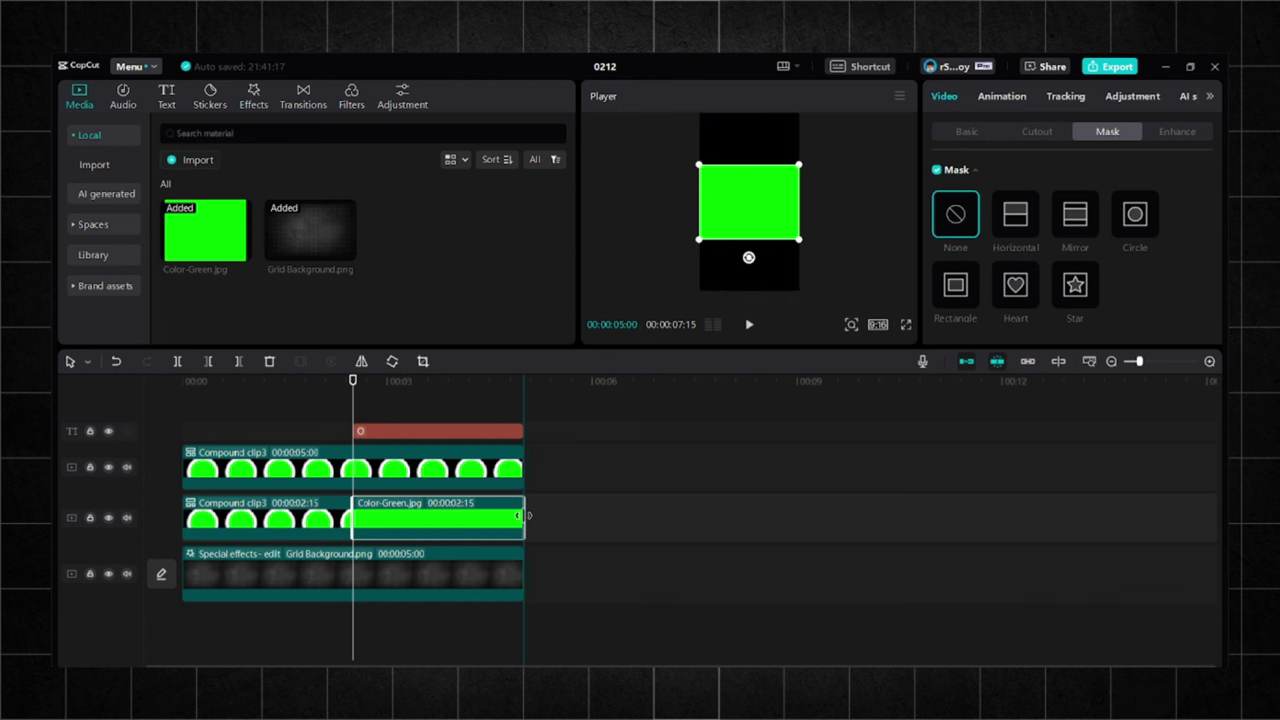
Step: Color the letter O with the green 00FF01 sampled from the green image, then delete the Color-Green.jpg clip
{"action": "left_click", "coordinate": [514, 431]}
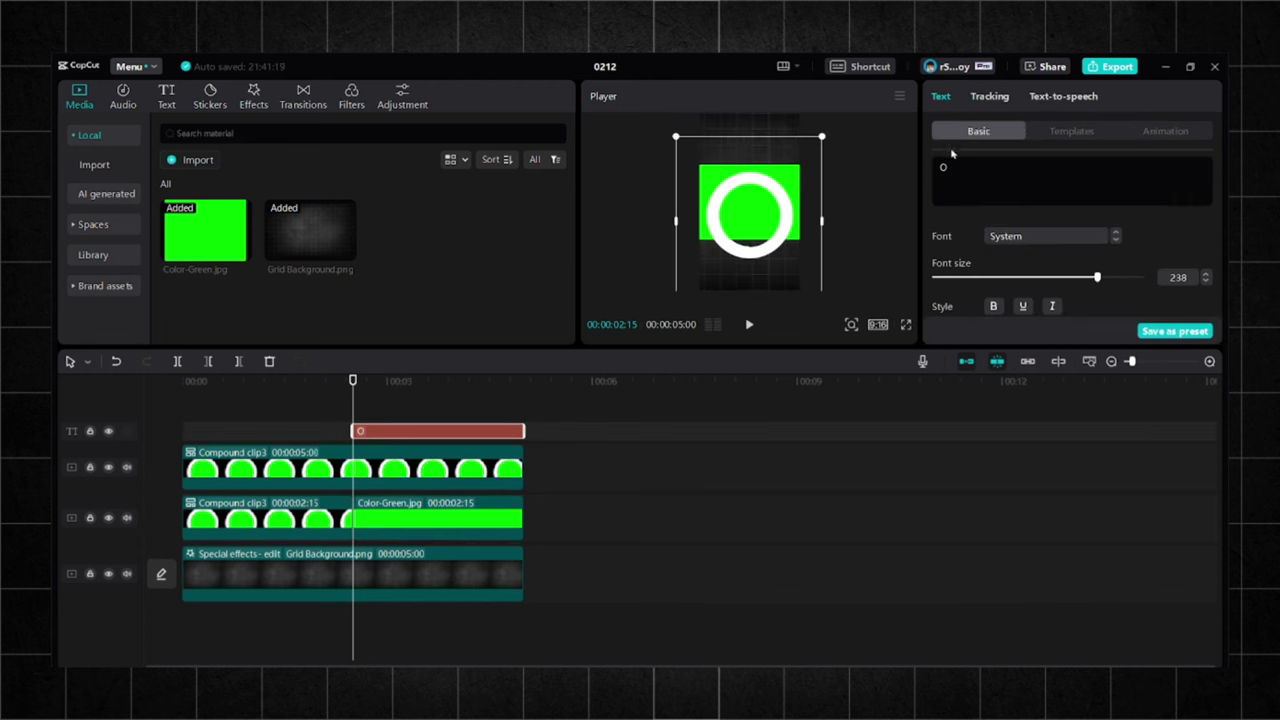
{"action": "scroll", "coordinate": [998, 218], "scroll_direction": "down", "scroll_amount": 3}
{"action": "left_click", "coordinate": [1010, 254]}
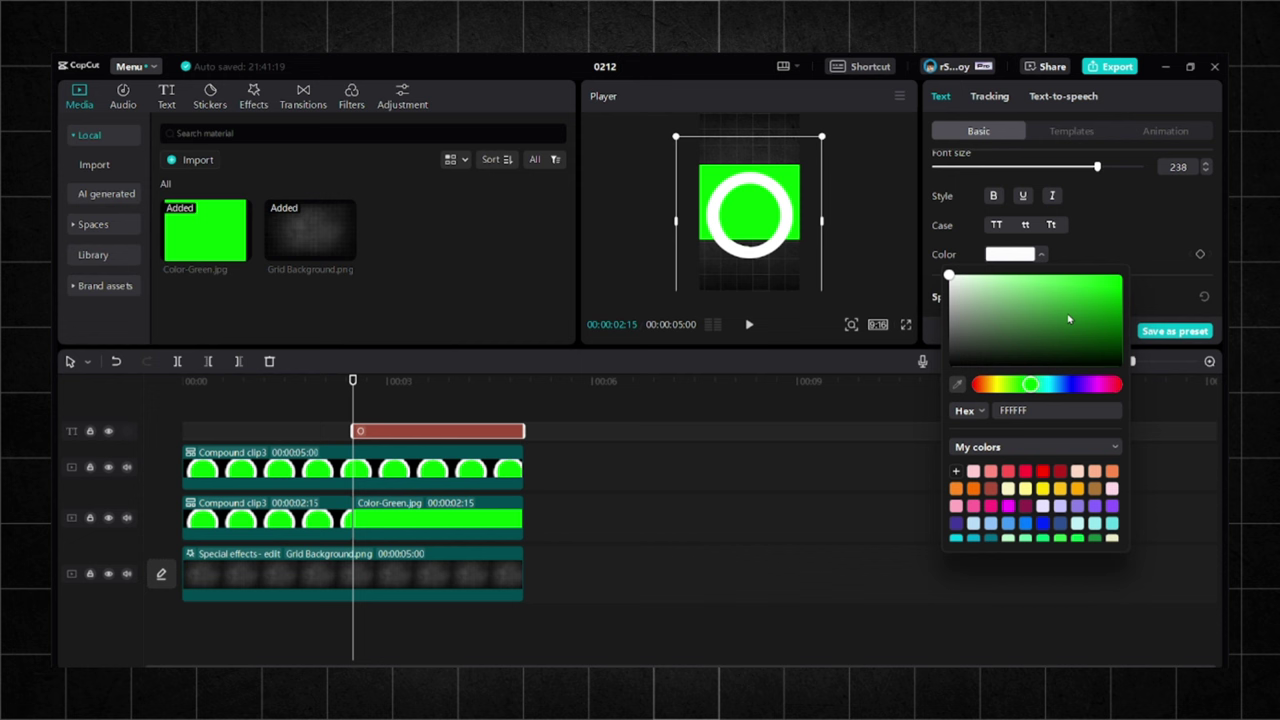
{"action": "left_click", "coordinate": [957, 386]}
{"action": "left_click", "coordinate": [749, 215]}
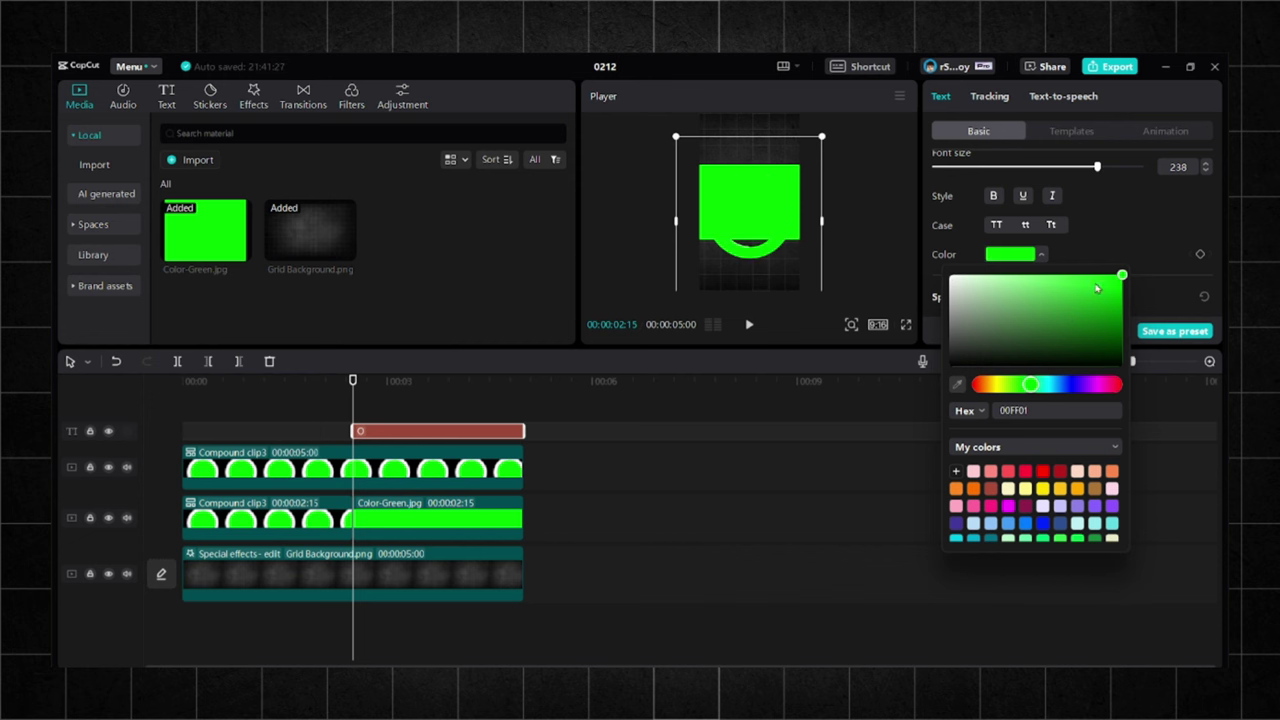
{"action": "left_click", "coordinate": [484, 505]}
{"action": "key", "text": "Delete"}
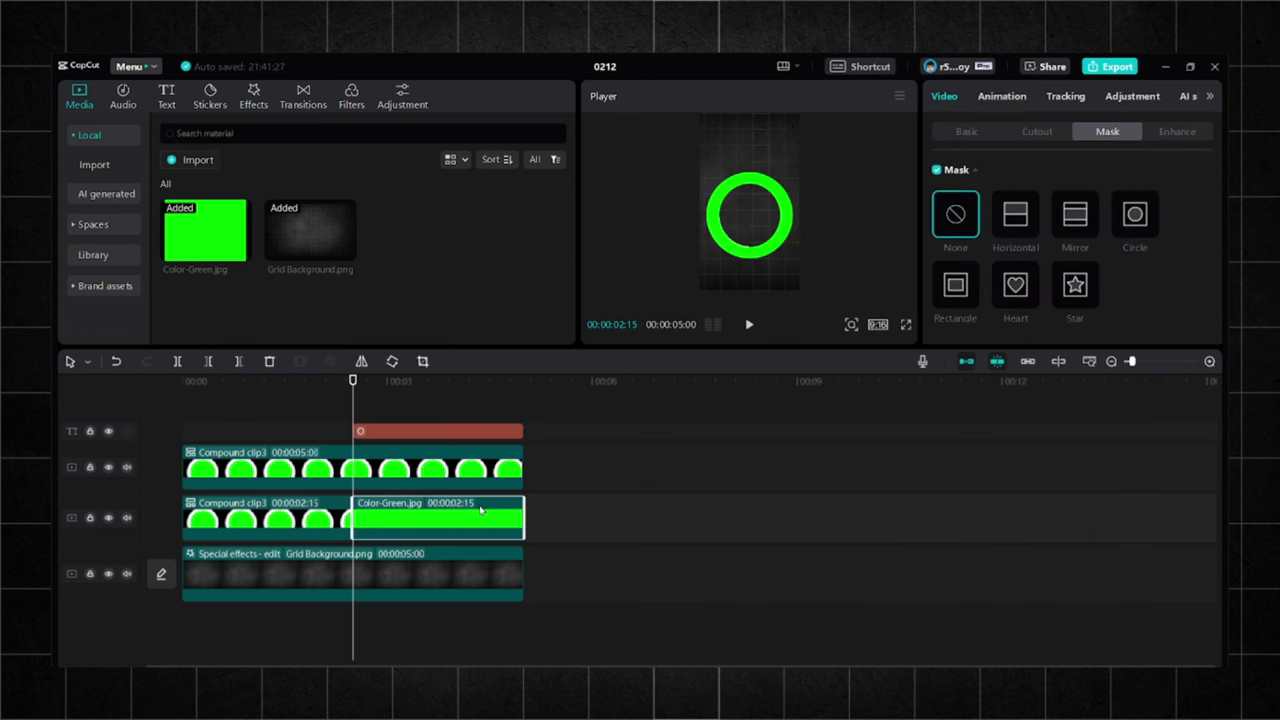
Step: Make the green O a compound clip and move it to the track directly after the shortened ring clip
{"action": "left_click", "coordinate": [446, 436]}
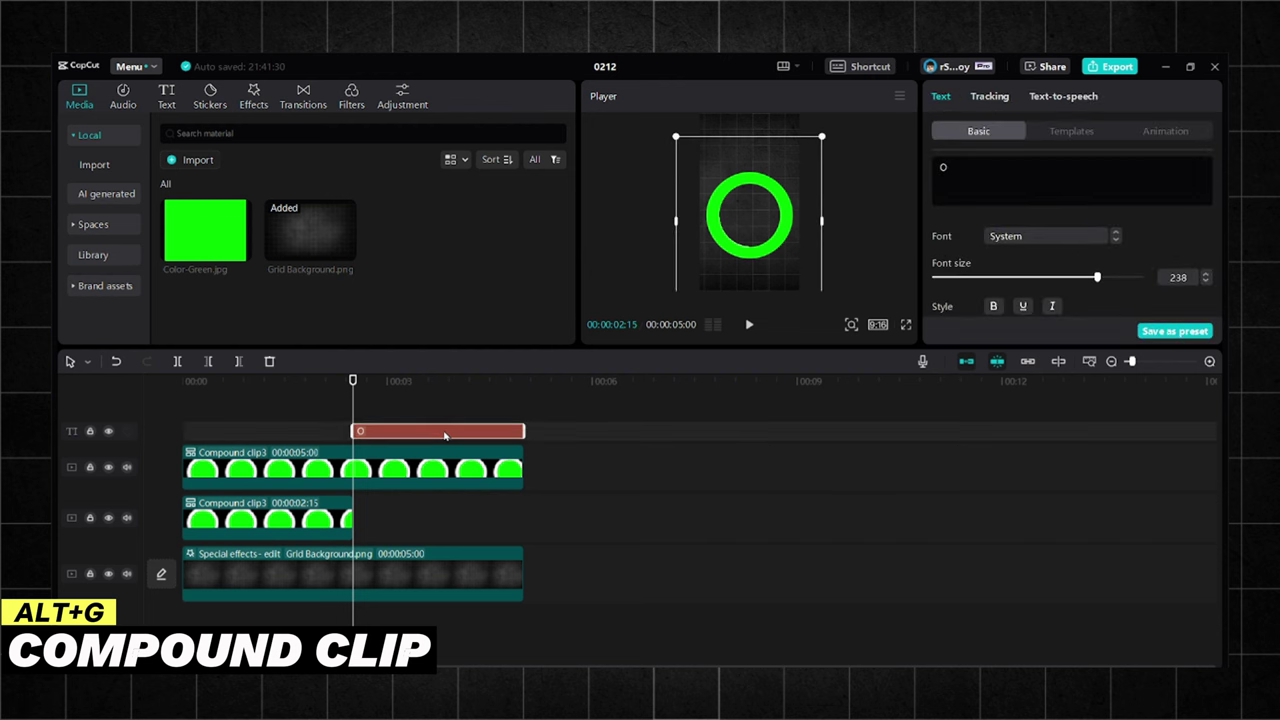
{"action": "right_click", "coordinate": [446, 436]}
{"action": "left_click", "coordinate": [515, 594]}
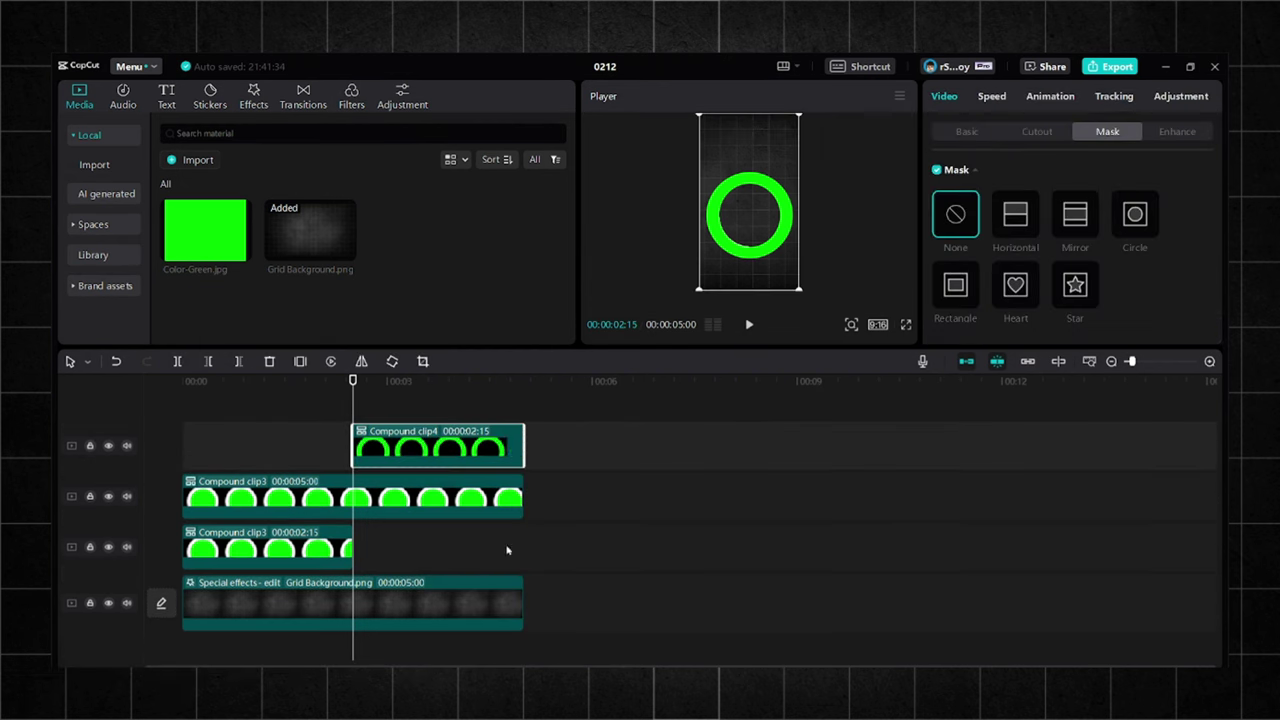
{"action": "left_click_drag", "start_coordinate": [443, 453], "coordinate": [460, 543]}
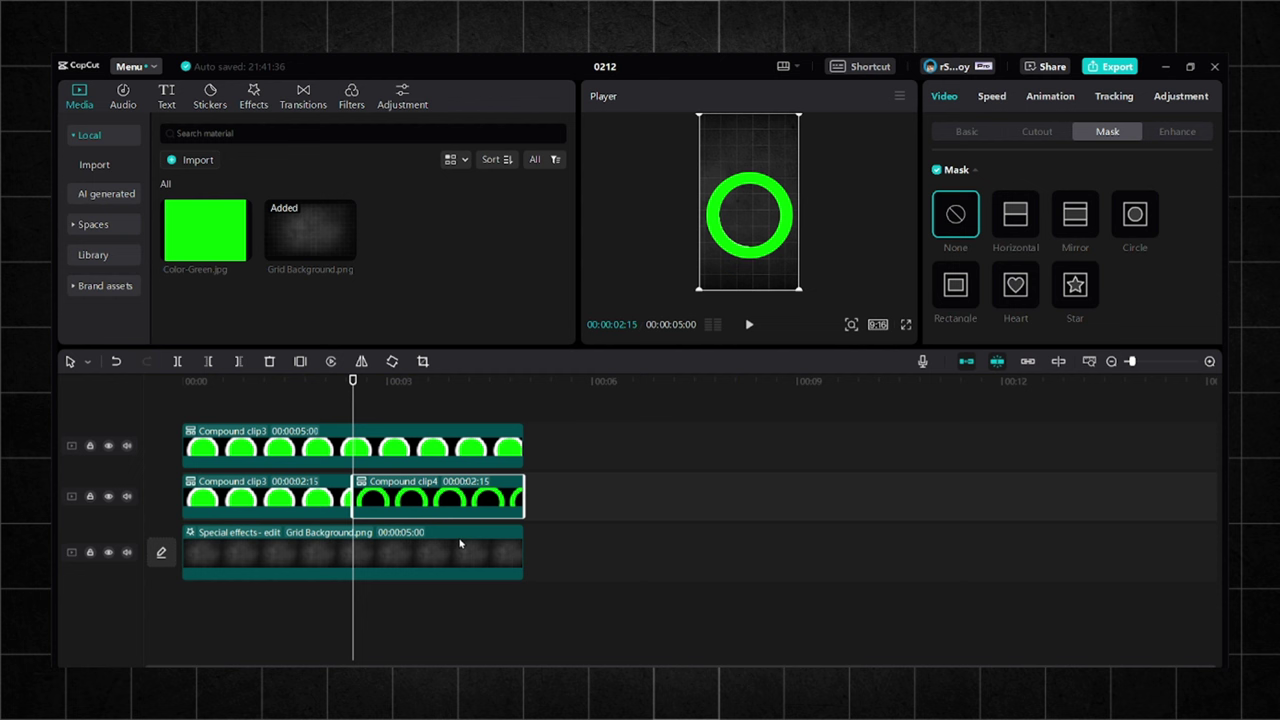
Step: Add a horizontal mask rotated 90° to the green ring compound clip
{"action": "left_click", "coordinate": [1027, 224]}
{"action": "scroll", "coordinate": [1005, 281], "scroll_direction": "down", "scroll_amount": 2}
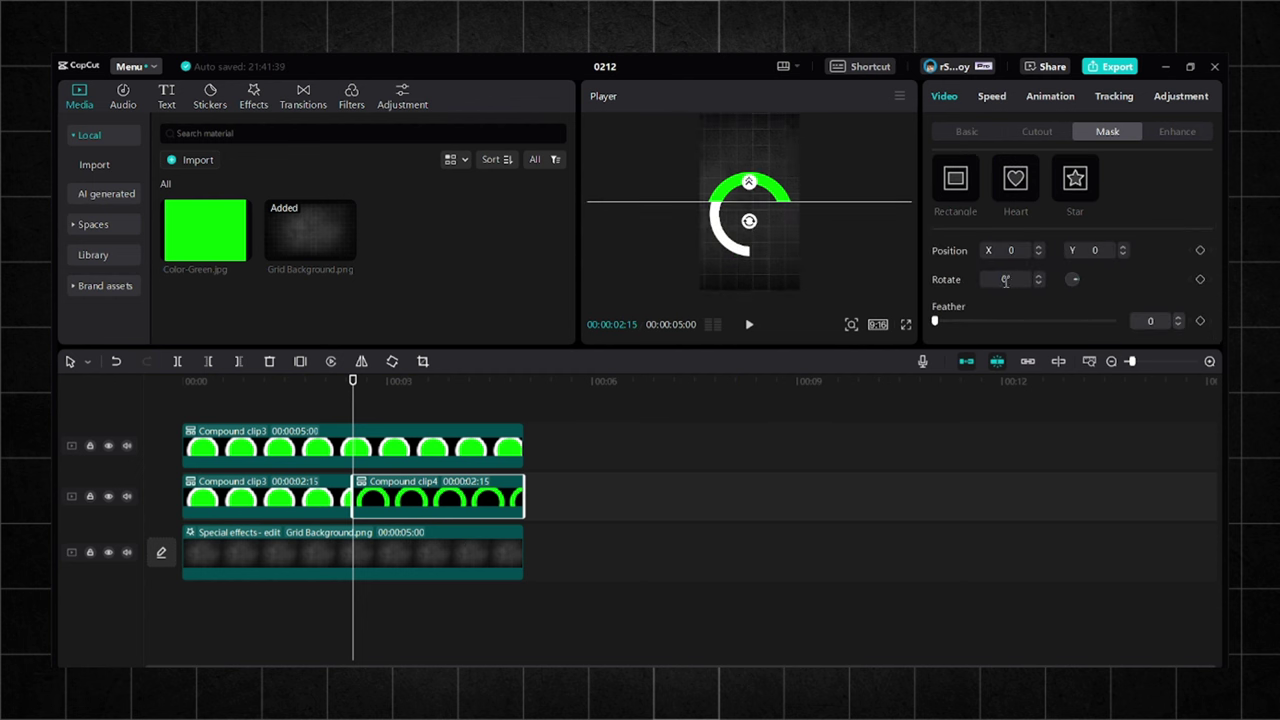
{"action": "key", "text": "Return"}
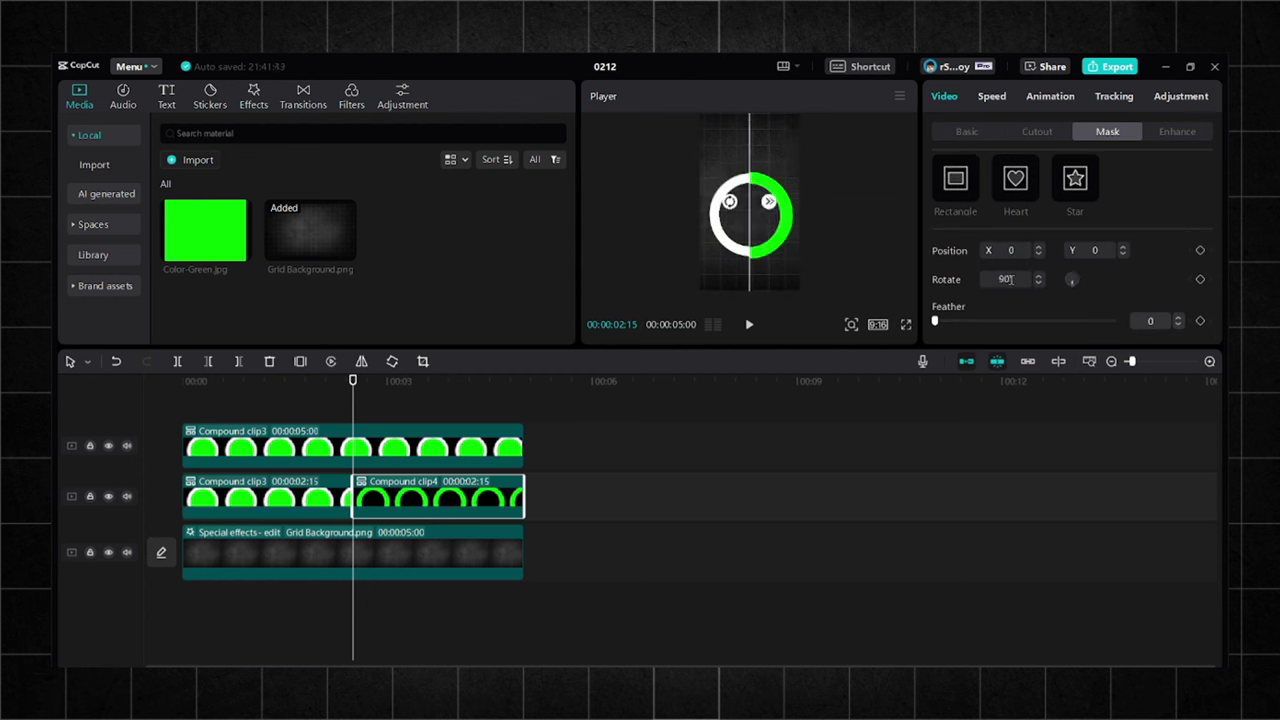
Step: Replace the grid background clip with Color-Green.jpg on the main track and enlarge it to fill the frame
{"action": "left_click", "coordinate": [325, 540]}
{"action": "key", "text": "Delete"}
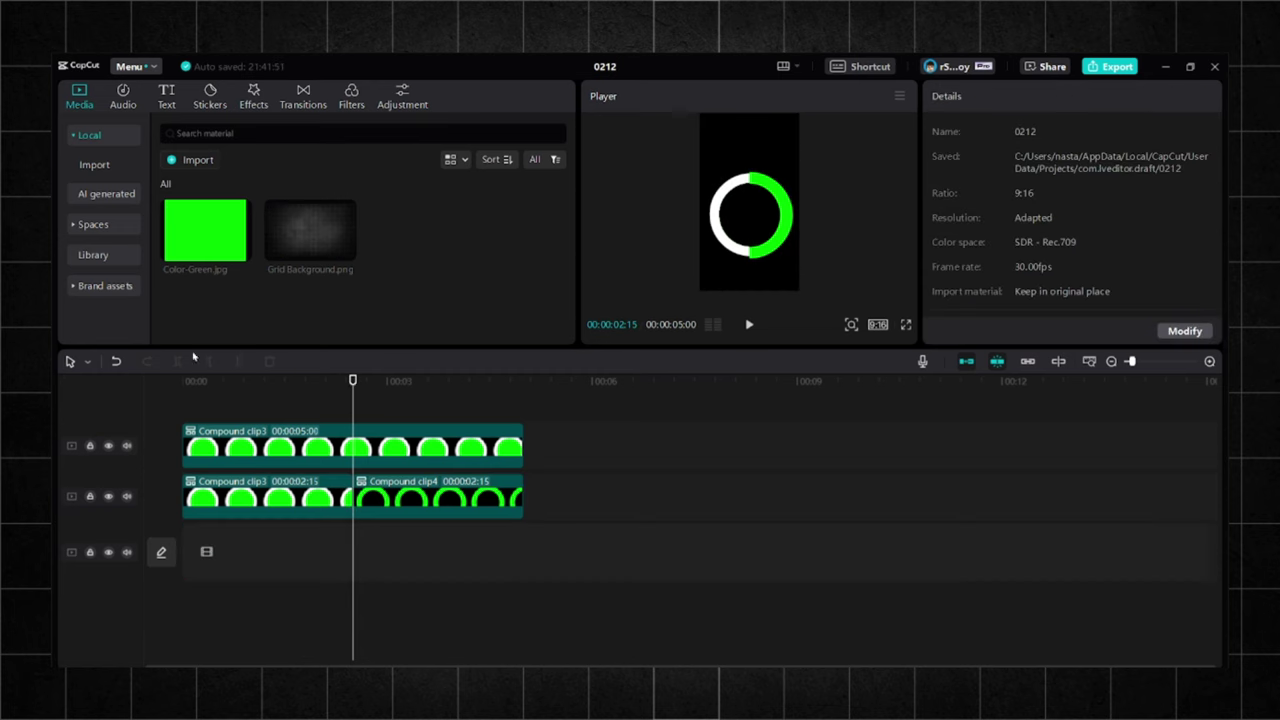
{"action": "left_click_drag", "start_coordinate": [205, 232], "coordinate": [189, 552]}
{"action": "left_click_drag", "start_coordinate": [799, 240], "coordinate": [870, 400]}
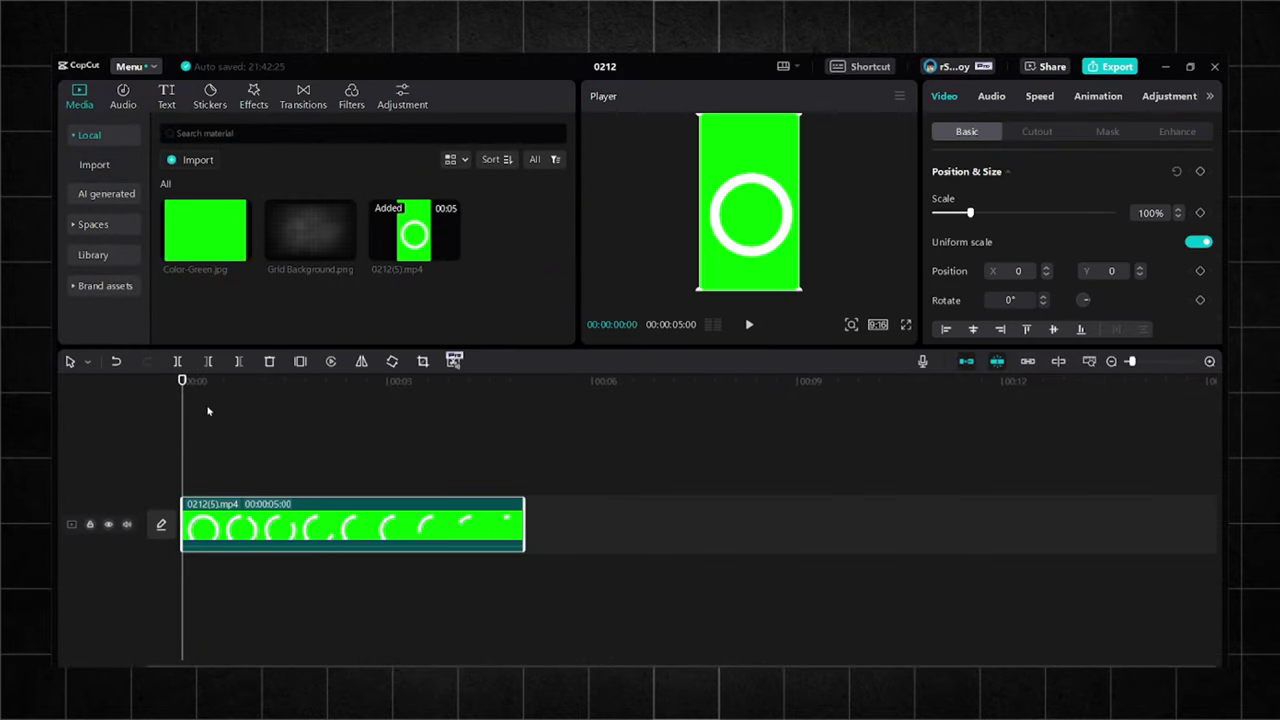
Step: Turn on chroma key for the 0212(5).mp4 clip
{"action": "left_click", "coordinate": [1030, 132]}
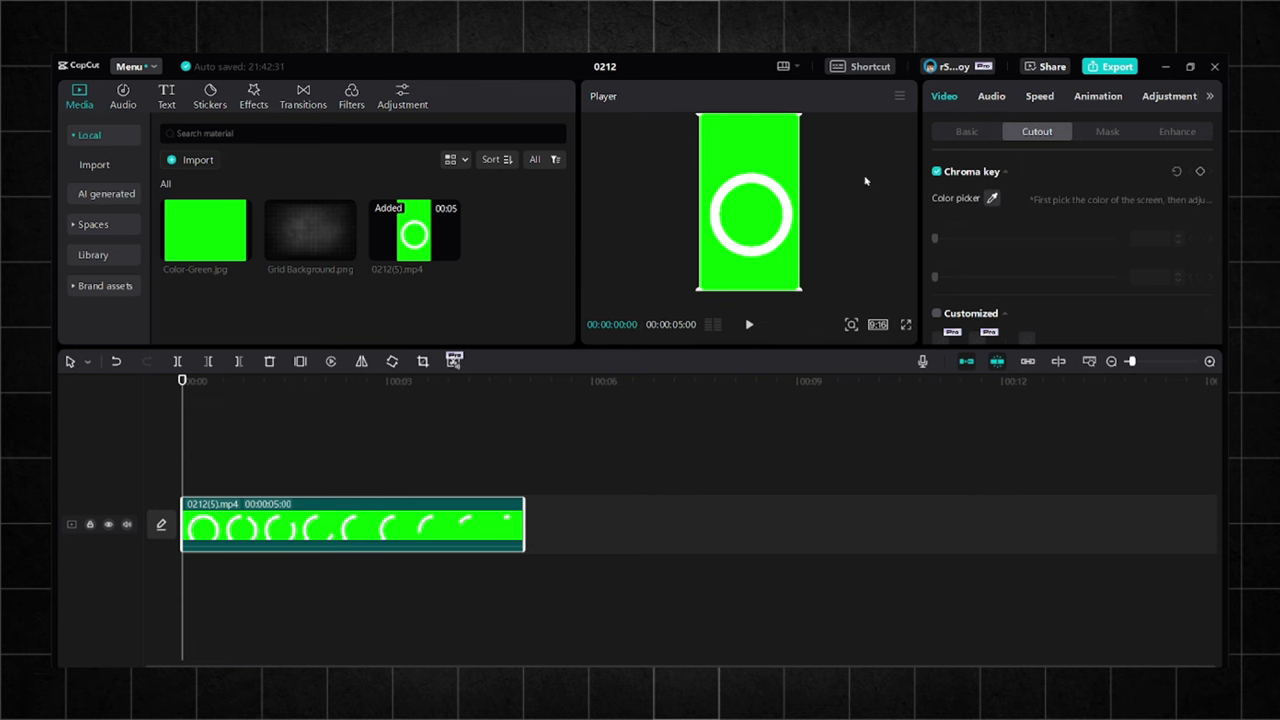